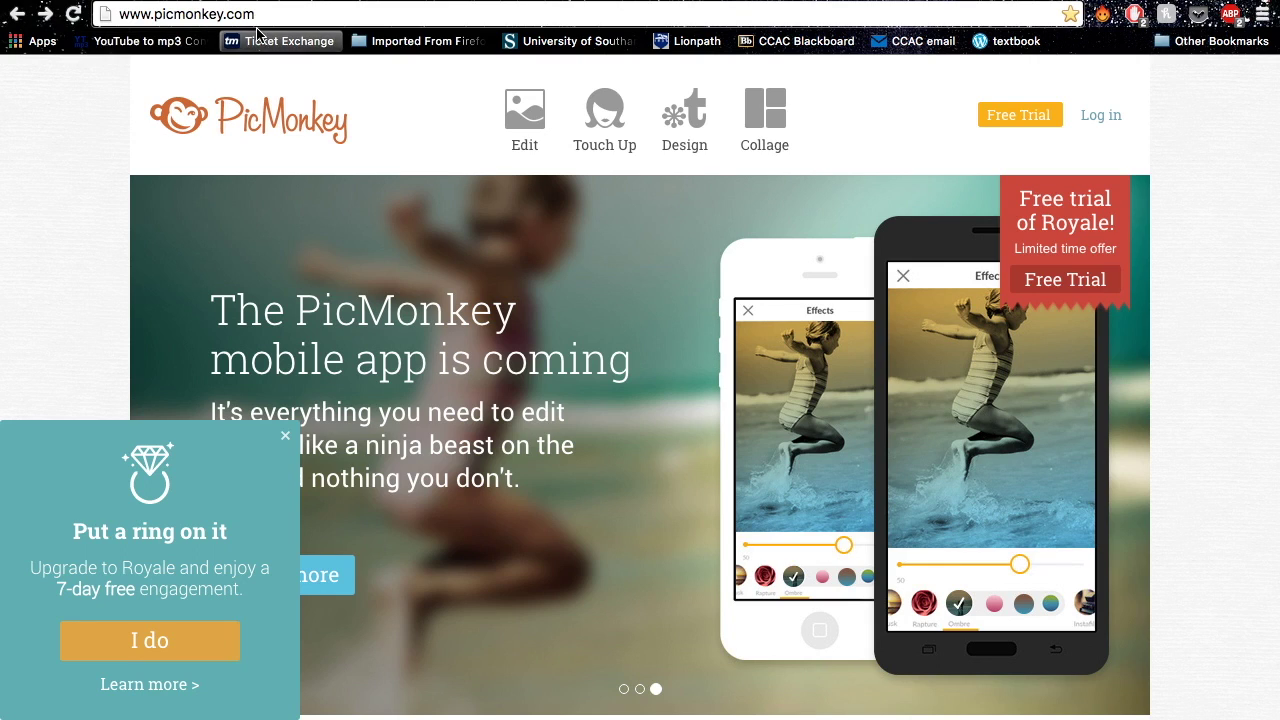
- Create a blank design canvas with a custom size of 1920 × 1080 pixels
click(762, 140)
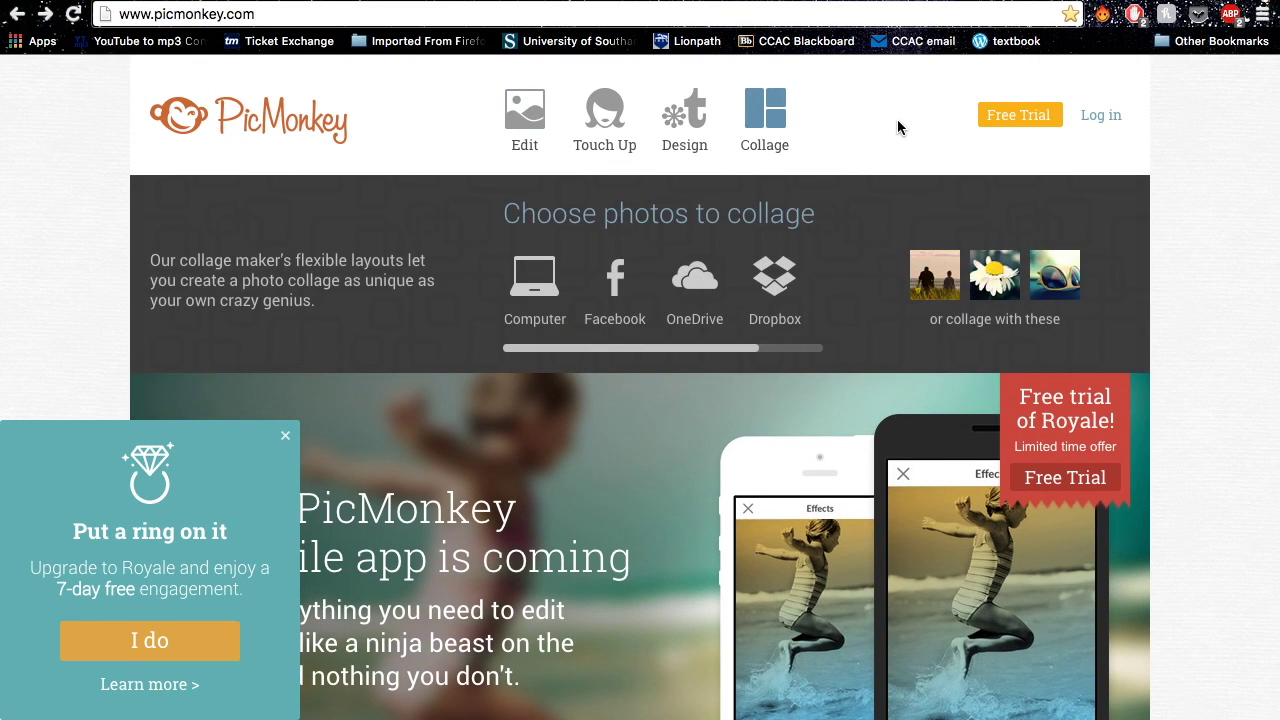
click(690, 122)
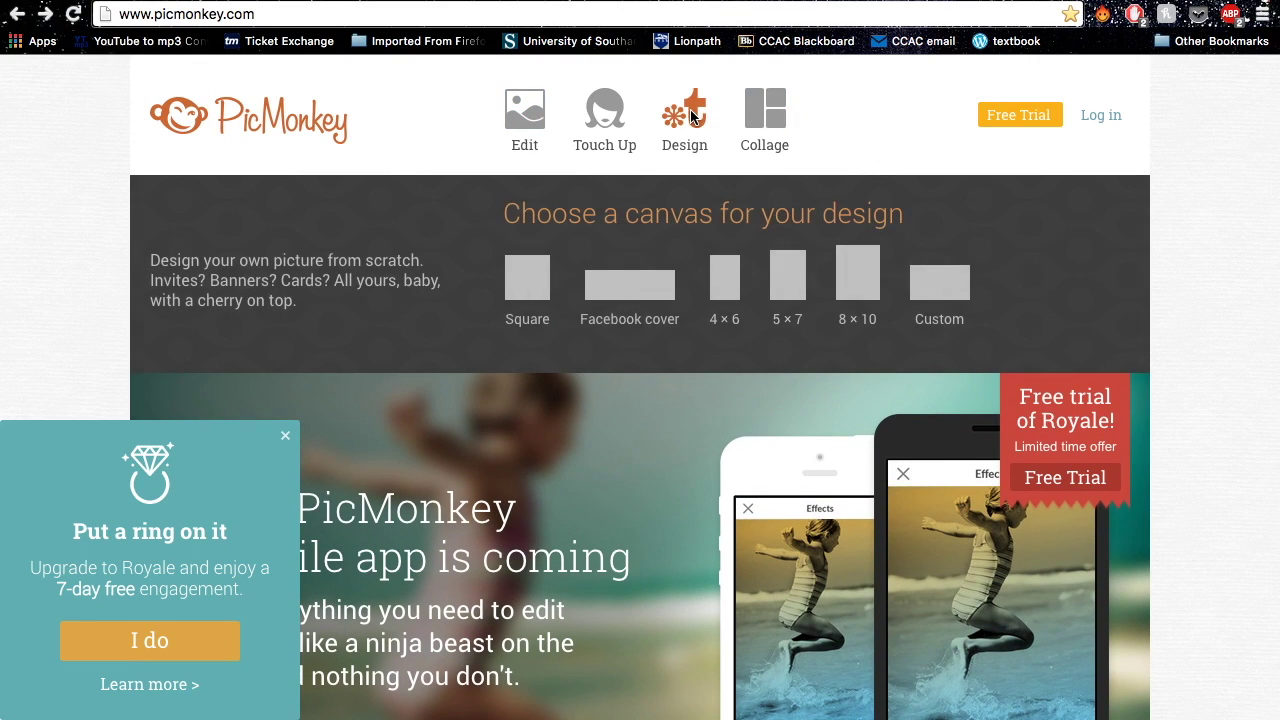
click(955, 296)
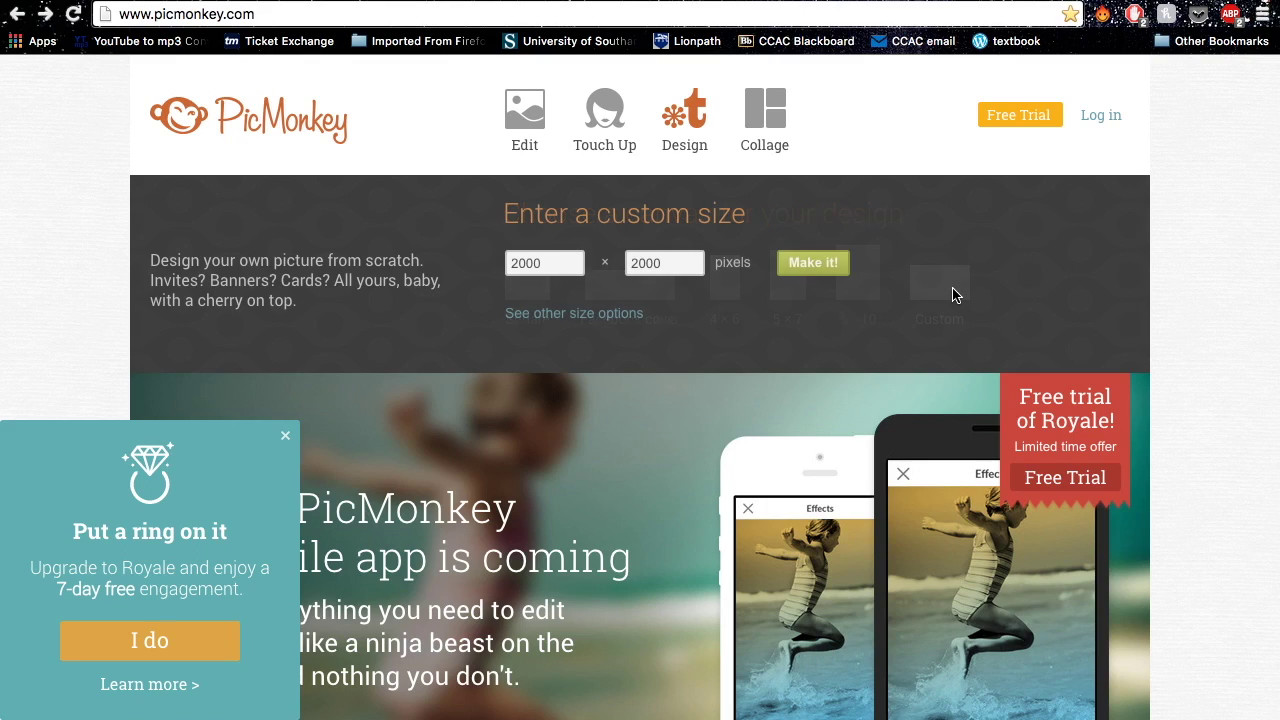
double_click(565, 262)
text(19)
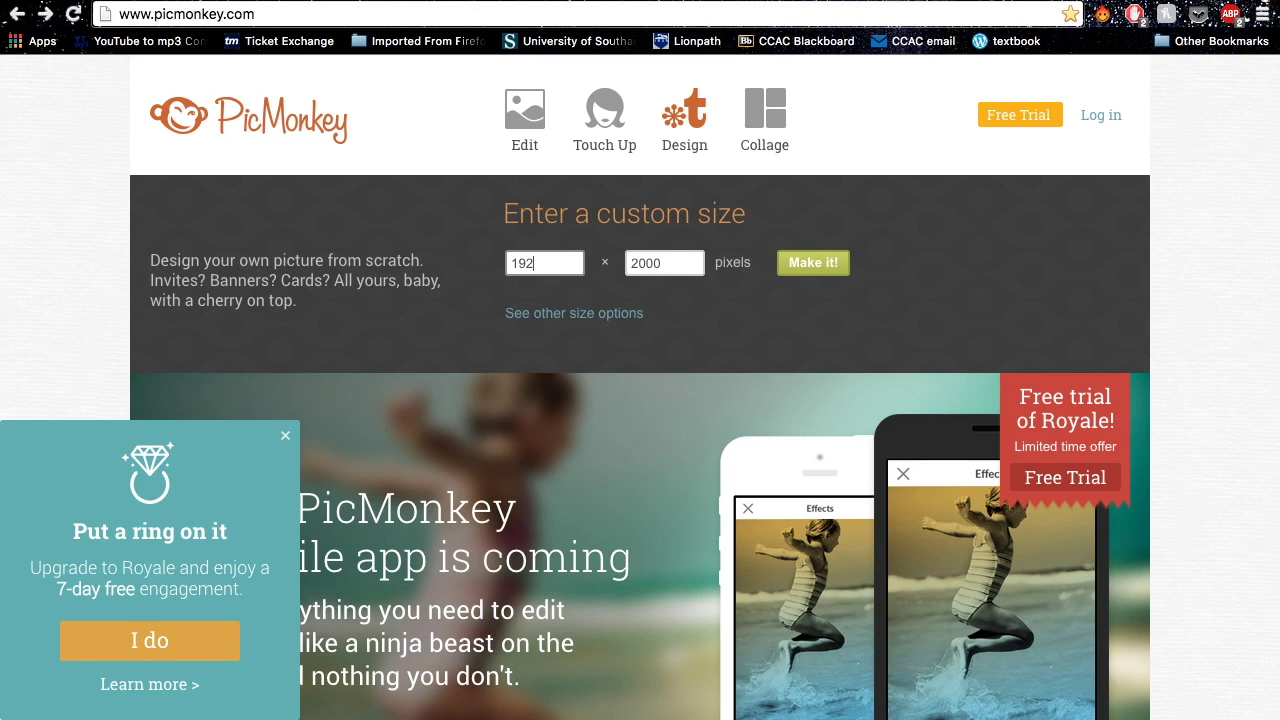
key(Tab)
text(1080)
click(805, 267)
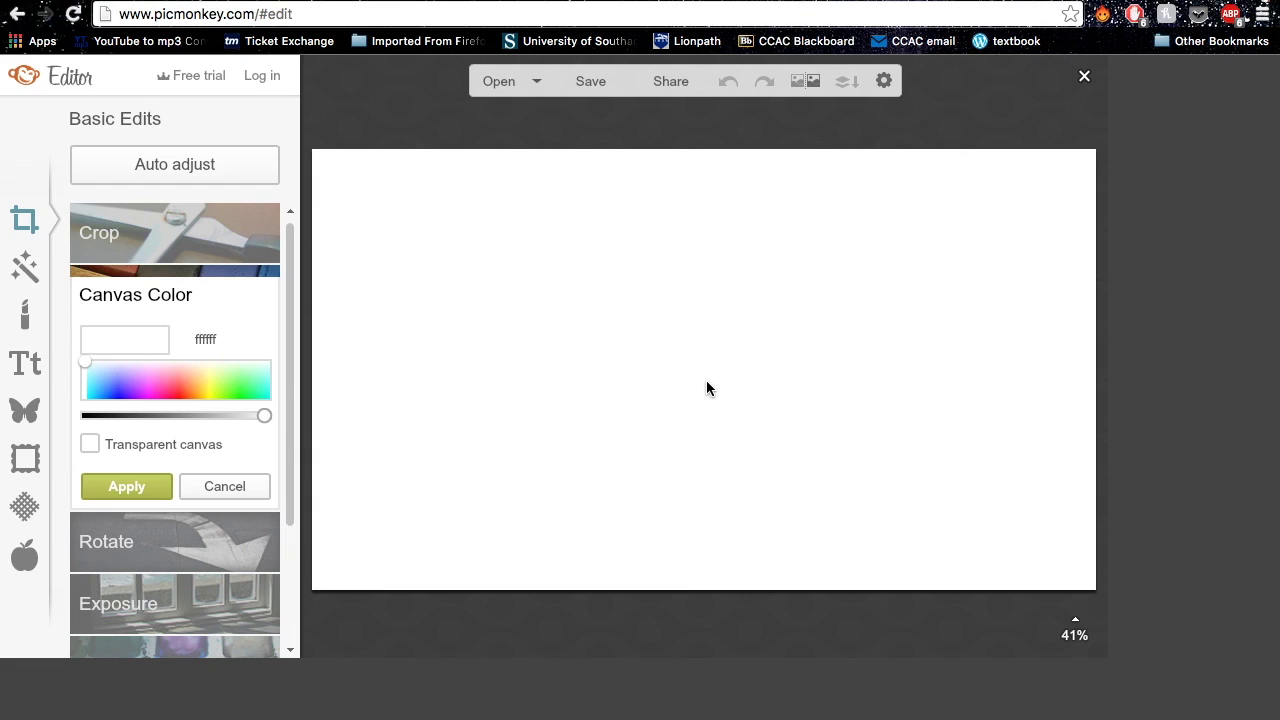
- Try yellow and purple canvas colours and apply the mint green 7effe1
click(209, 391)
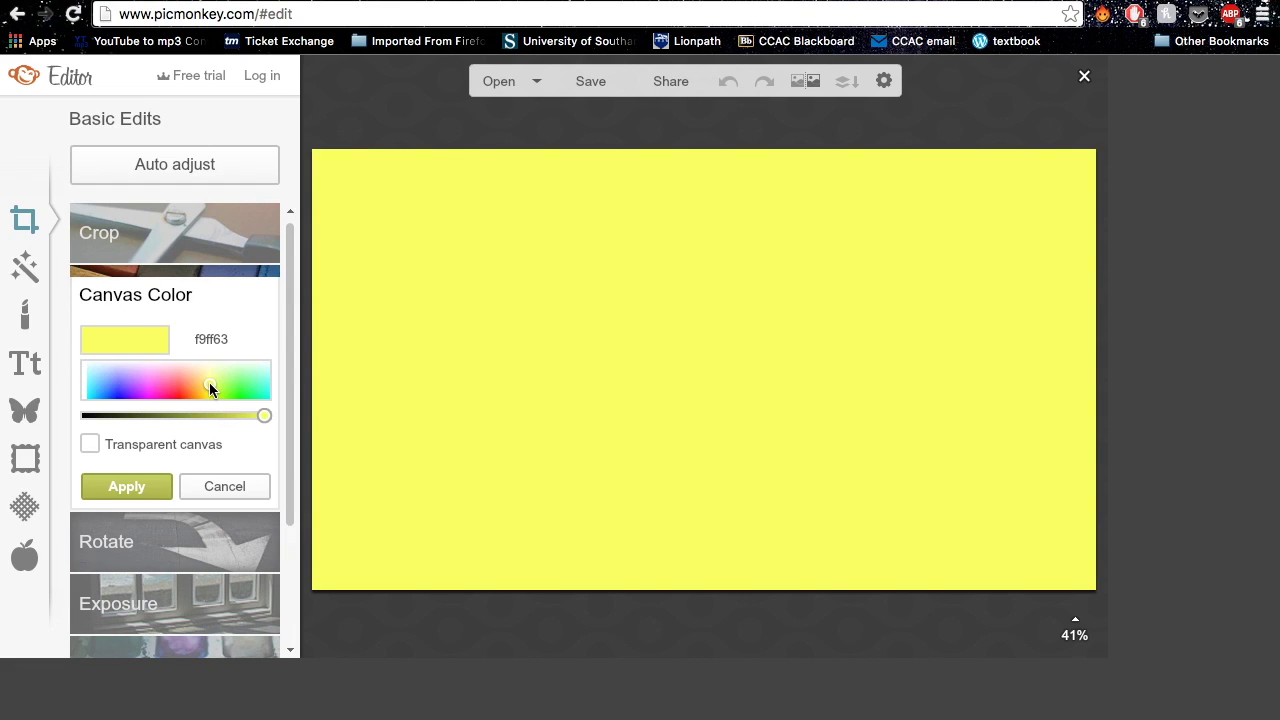
click(131, 376)
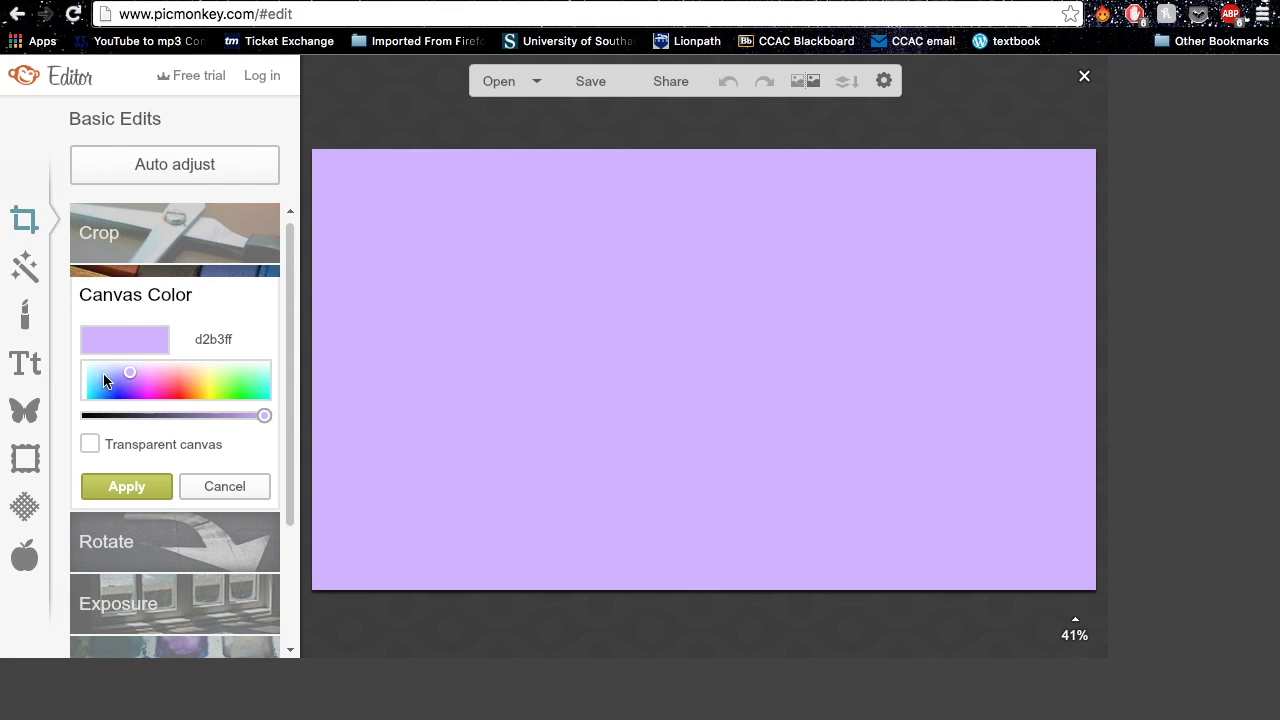
click(217, 380)
click(264, 385)
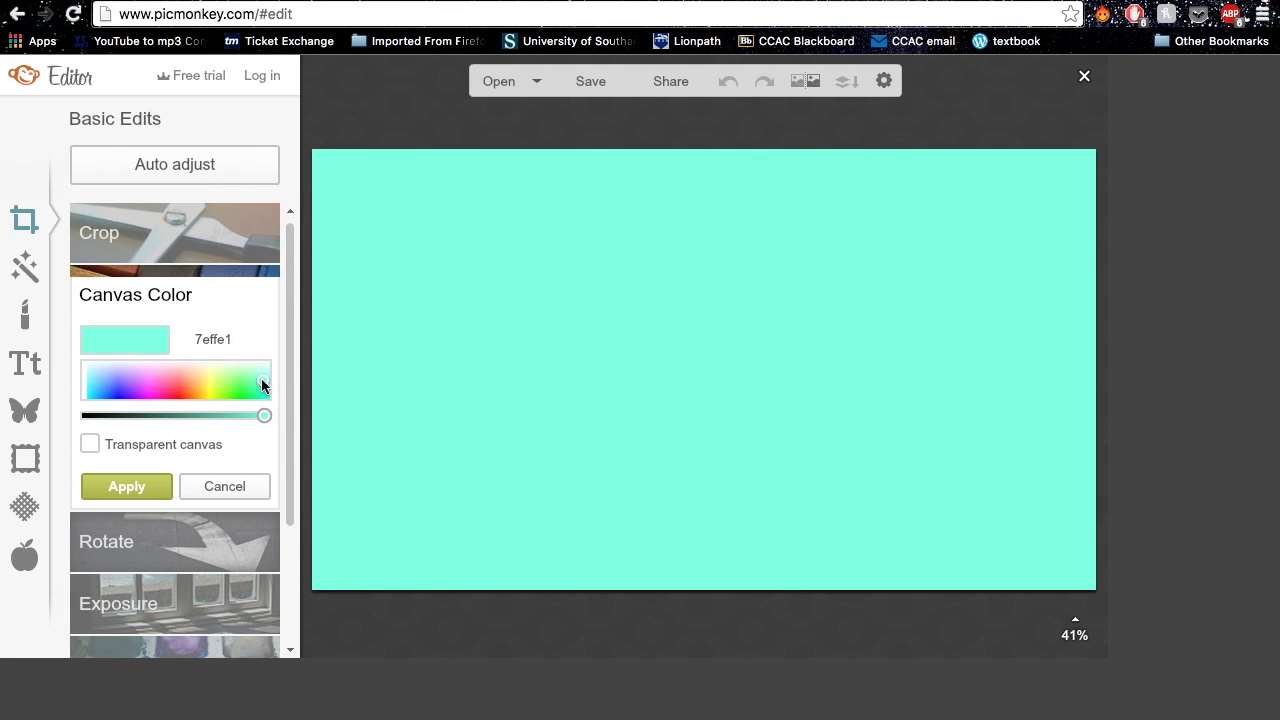
click(25, 555)
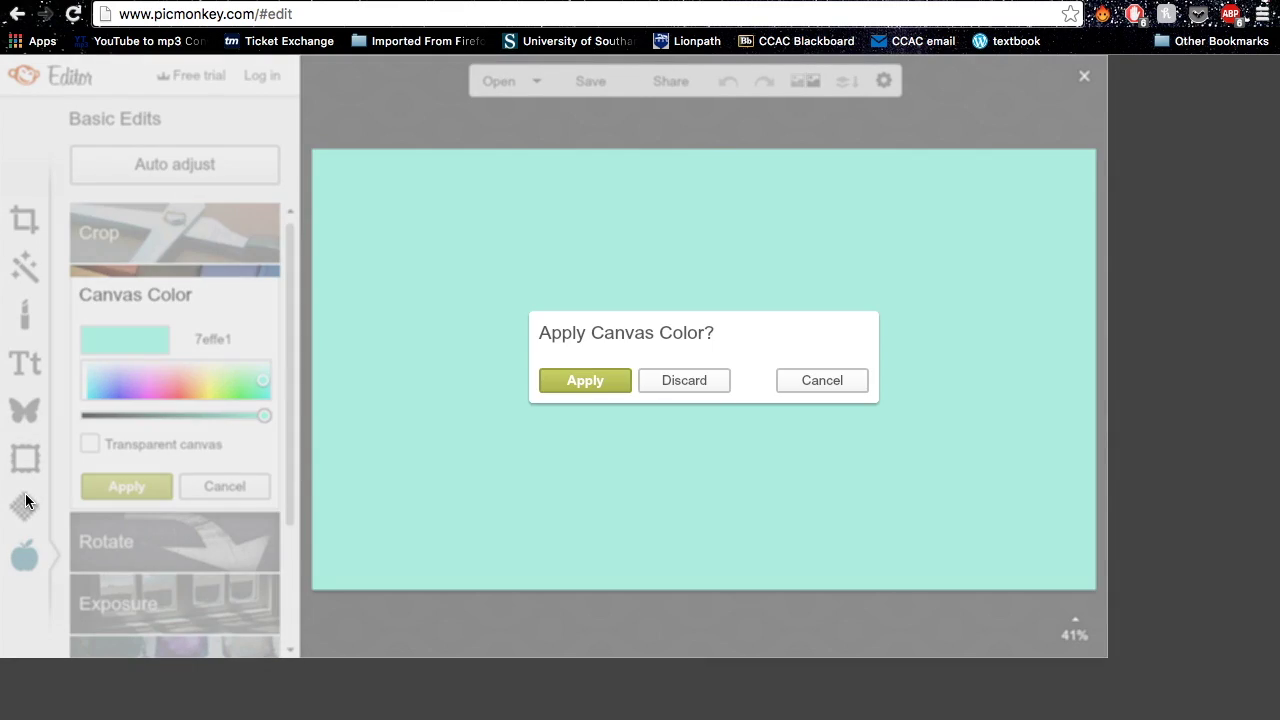
click(624, 380)
- Preview the Space texture over the mint canvas, discard it and reset the canvas colour to white
click(22, 508)
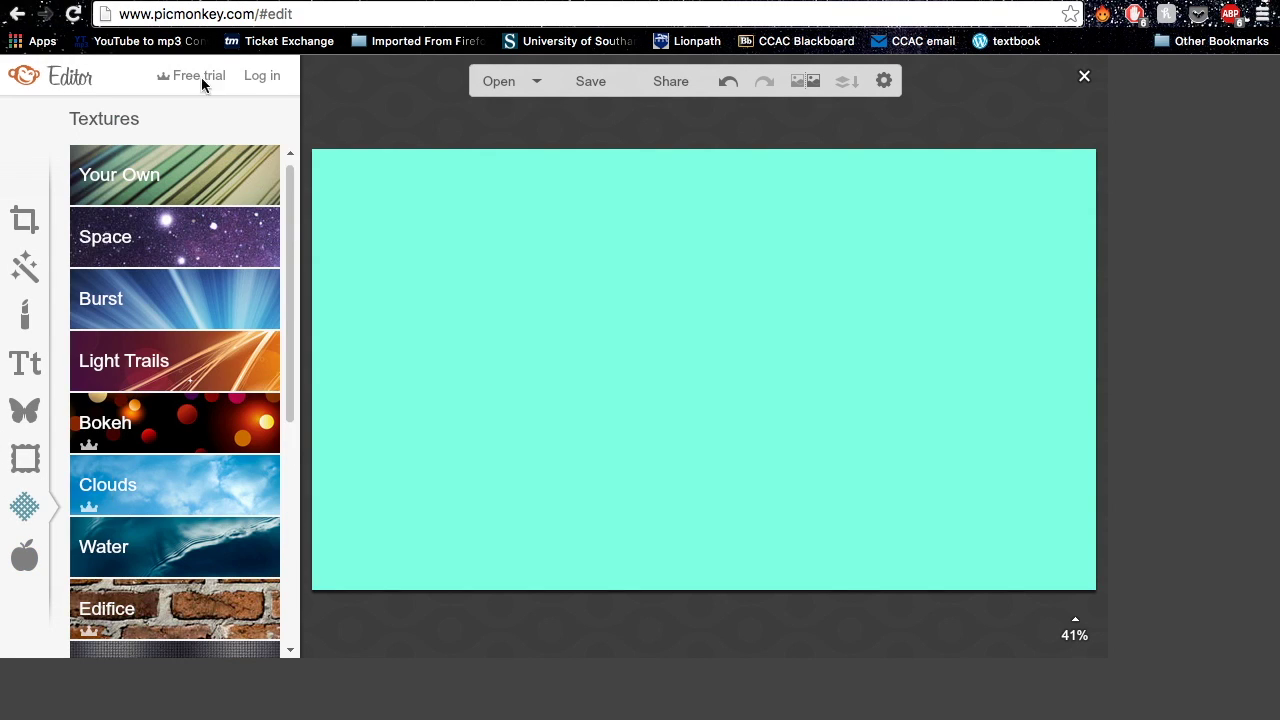
click(178, 232)
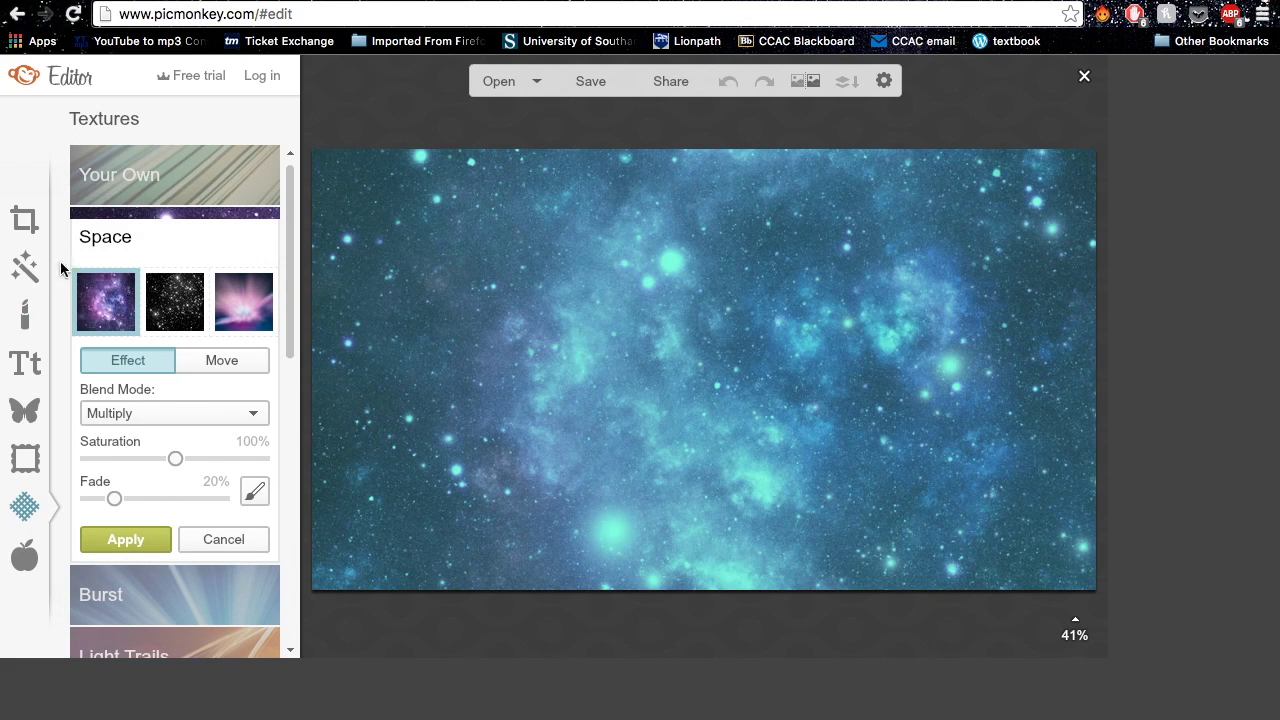
click(25, 228)
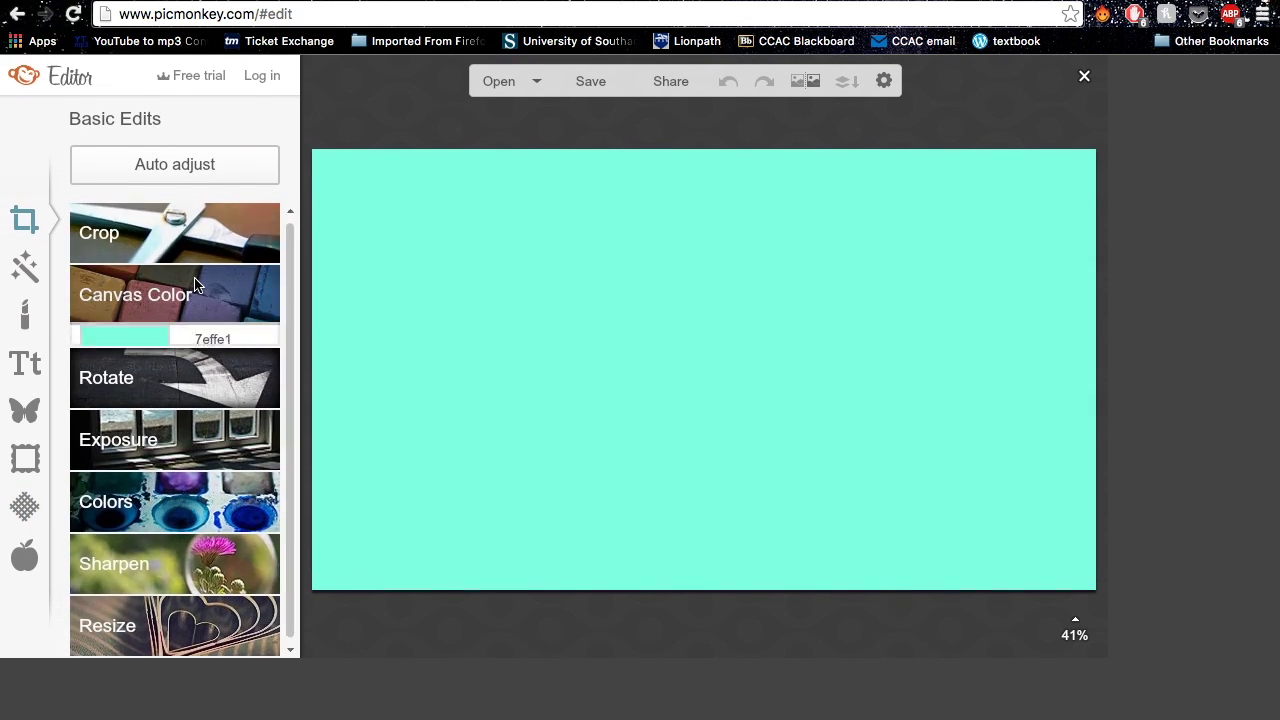
click(196, 286)
click(98, 480)
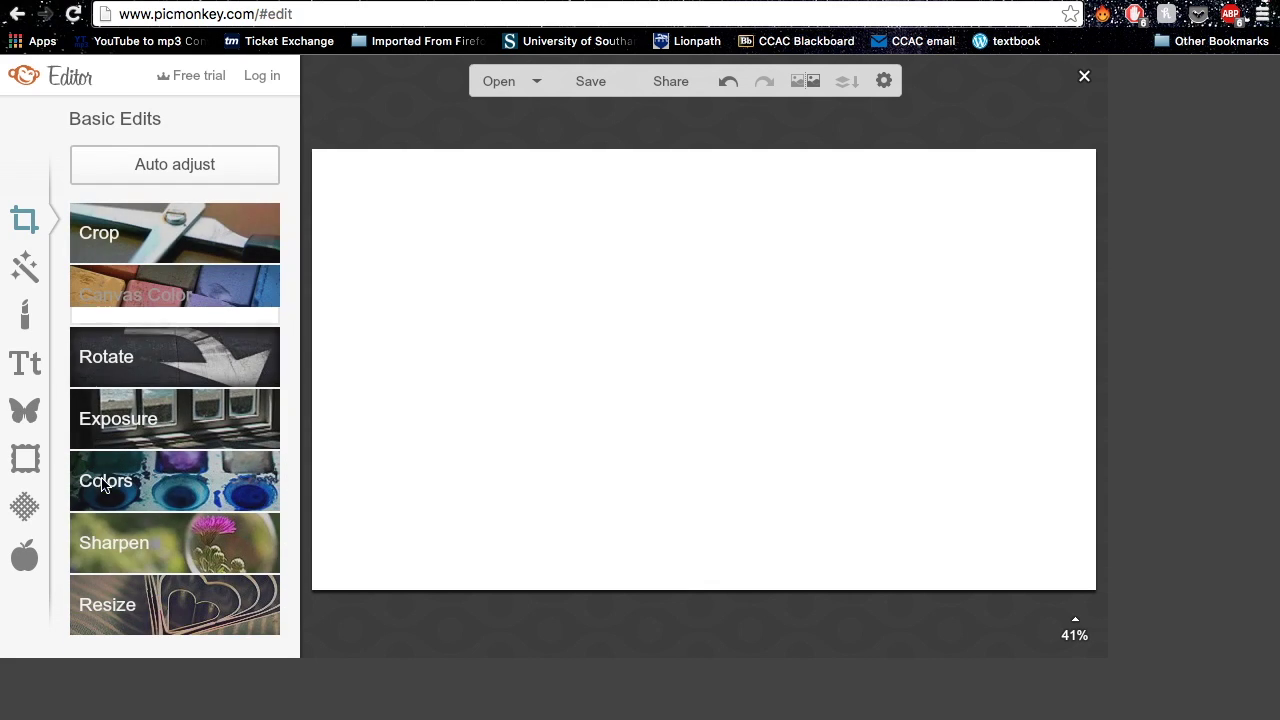
- Try the pink nebula Space texture and the water-droplet Water texture on the white canvas
click(25, 507)
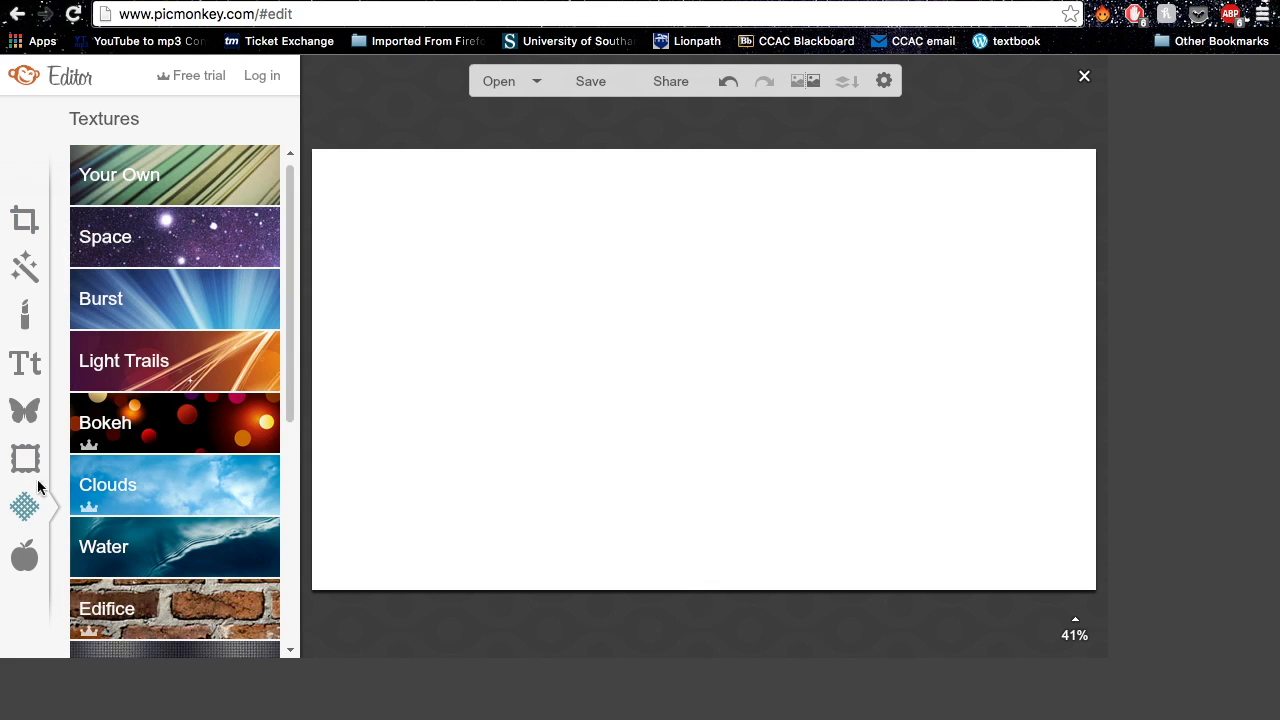
click(160, 238)
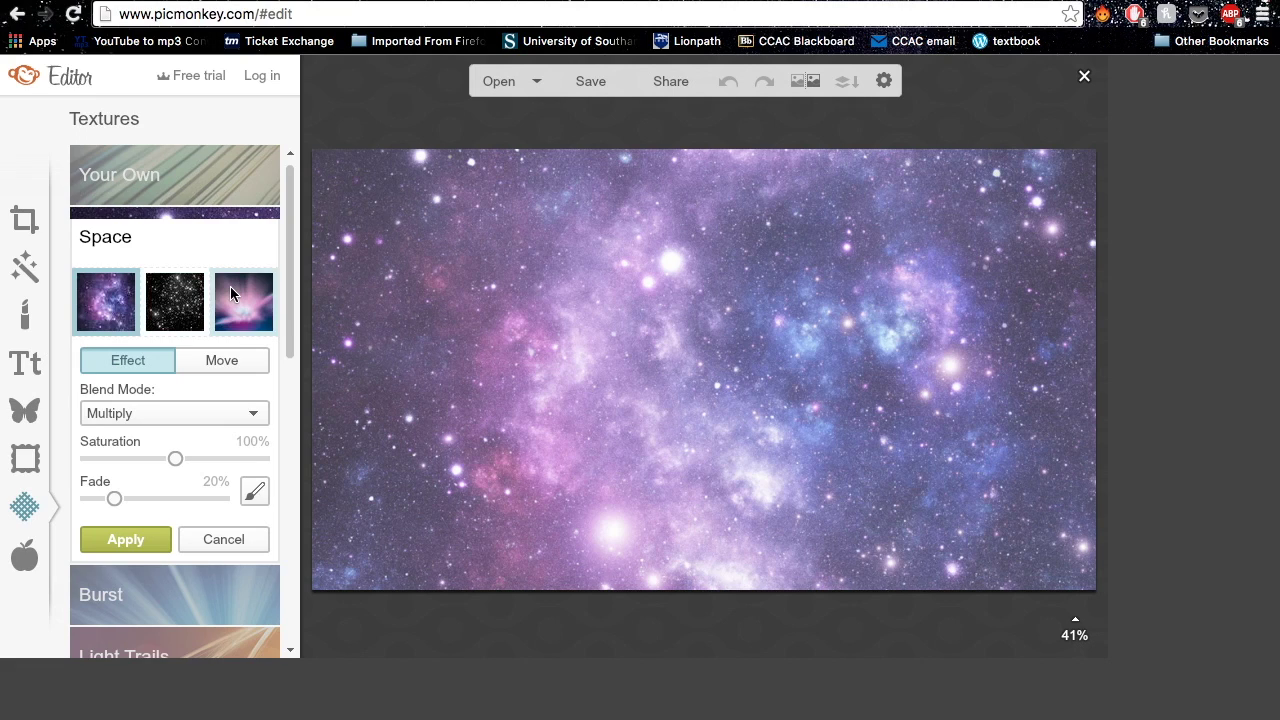
click(230, 286)
scroll(222, 447, down, 1)
drag(297, 291, 297, 460)
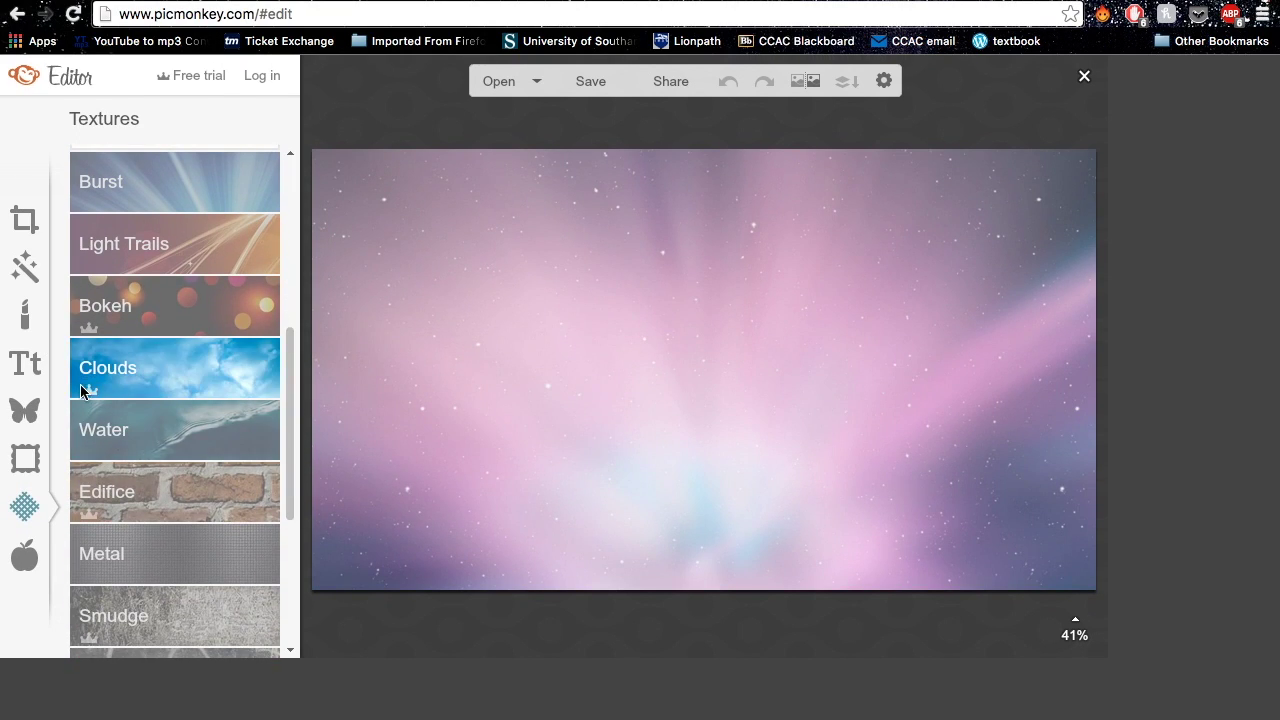
click(178, 436)
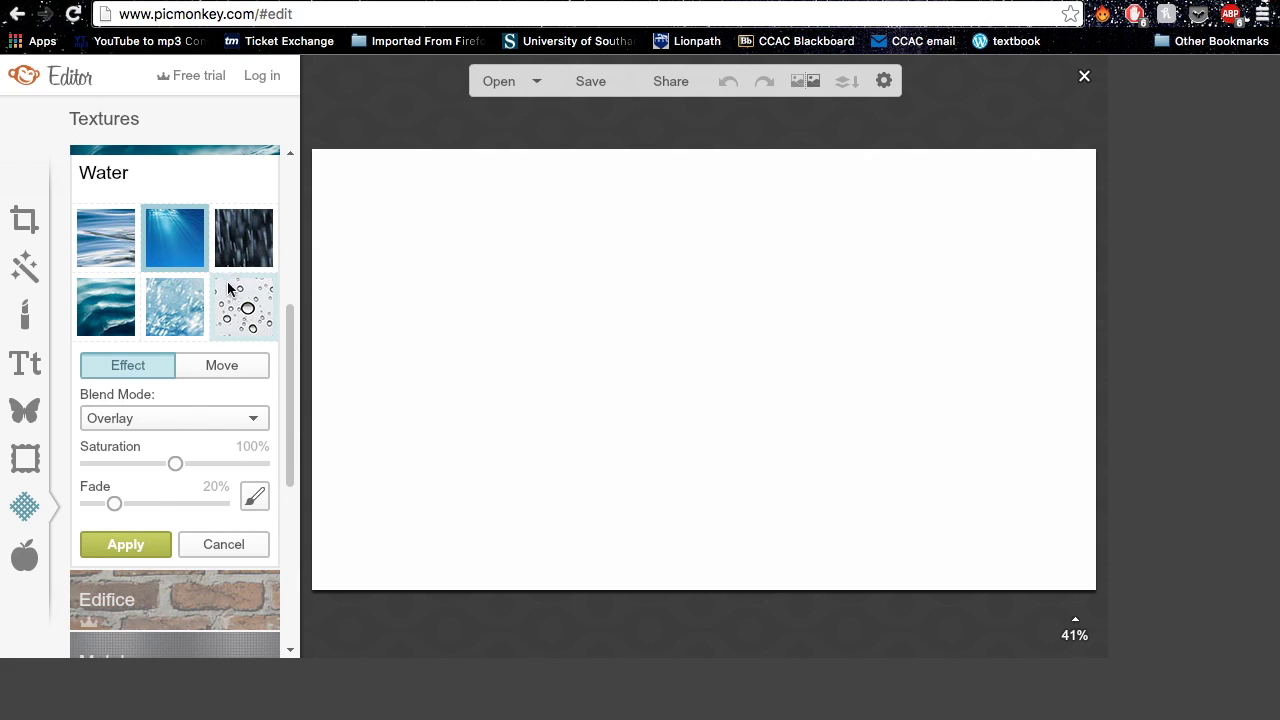
click(243, 303)
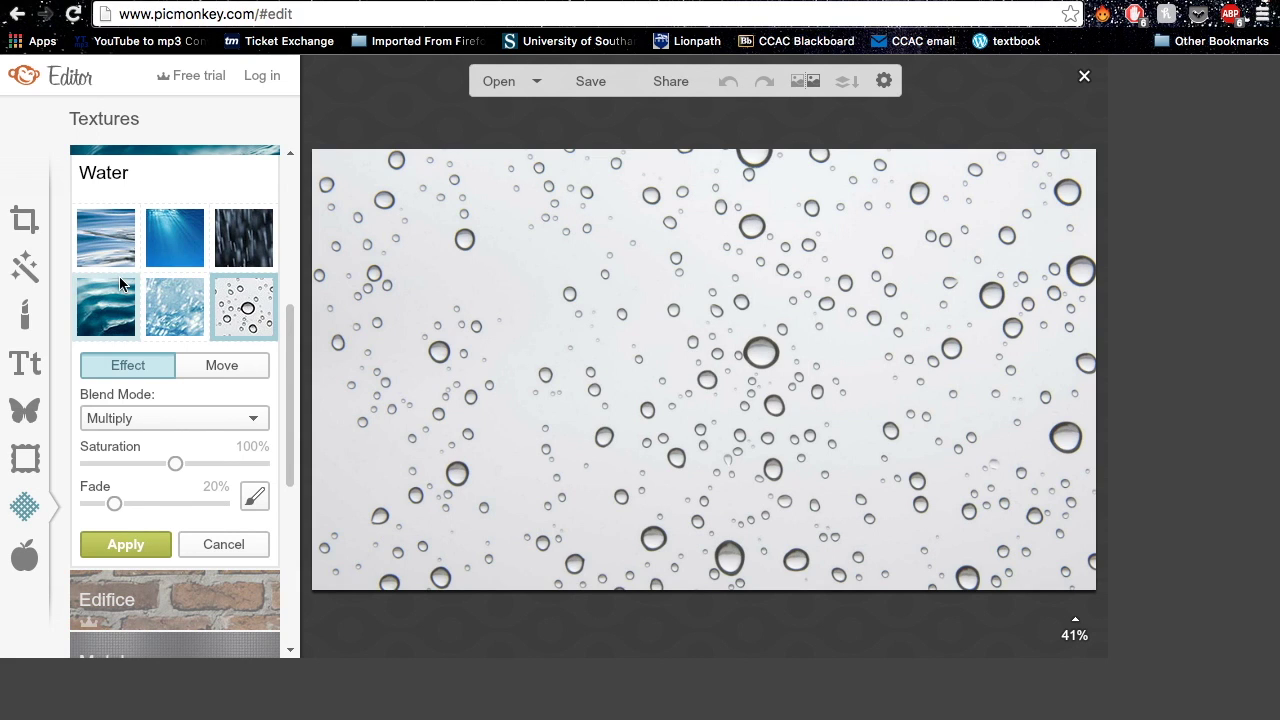
- Add the landscape path photo from the computer as an overlay and enlarge it to cover the whole canvas
click(14, 403)
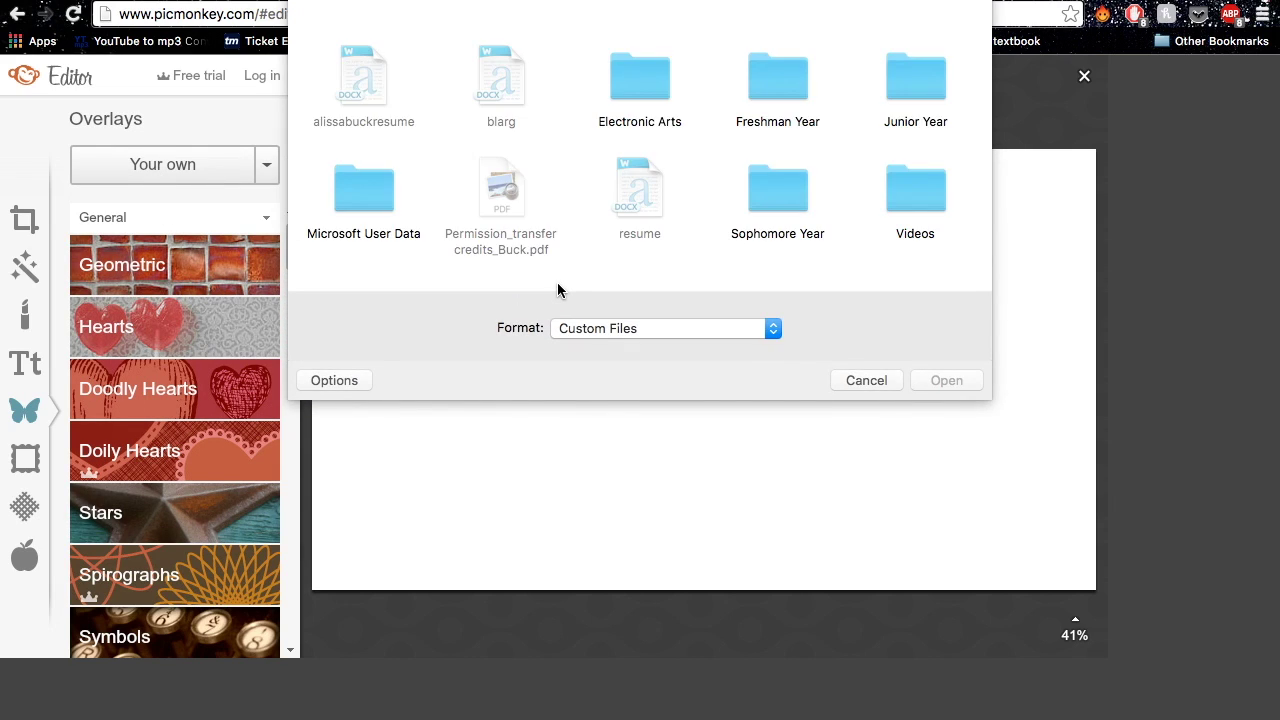
double_click(364, 140)
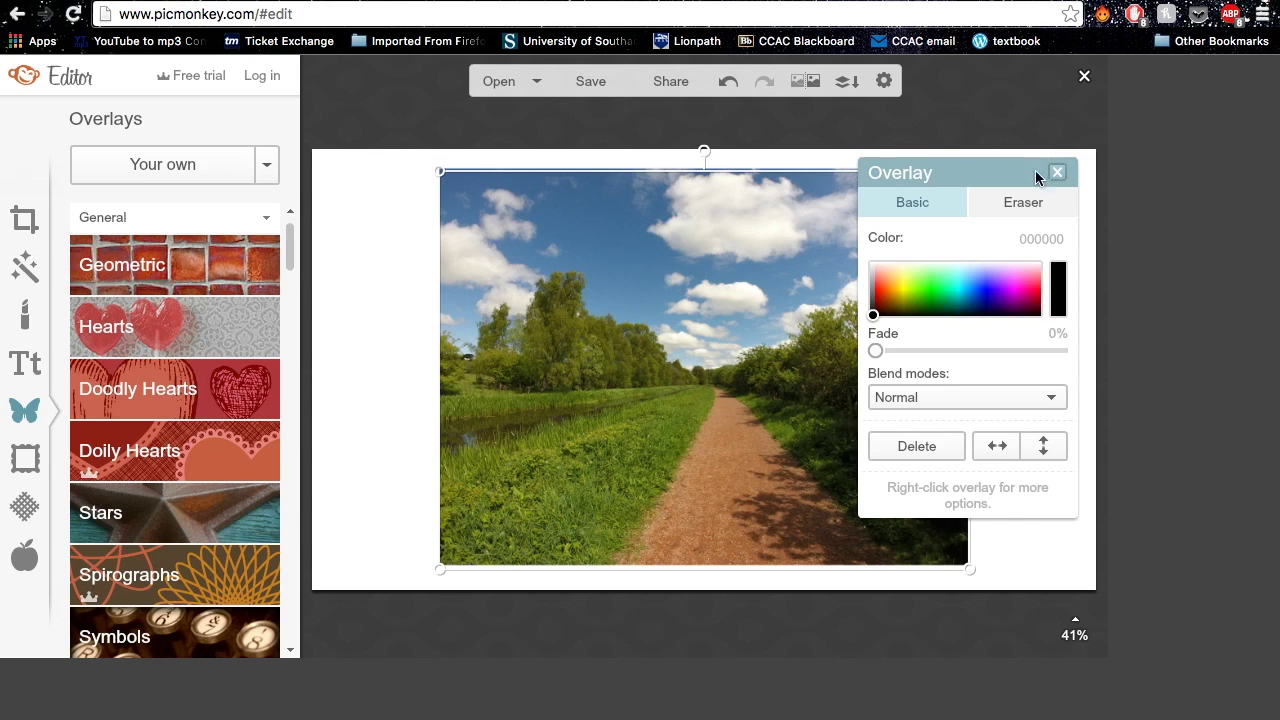
drag(571, 229, 440, 197)
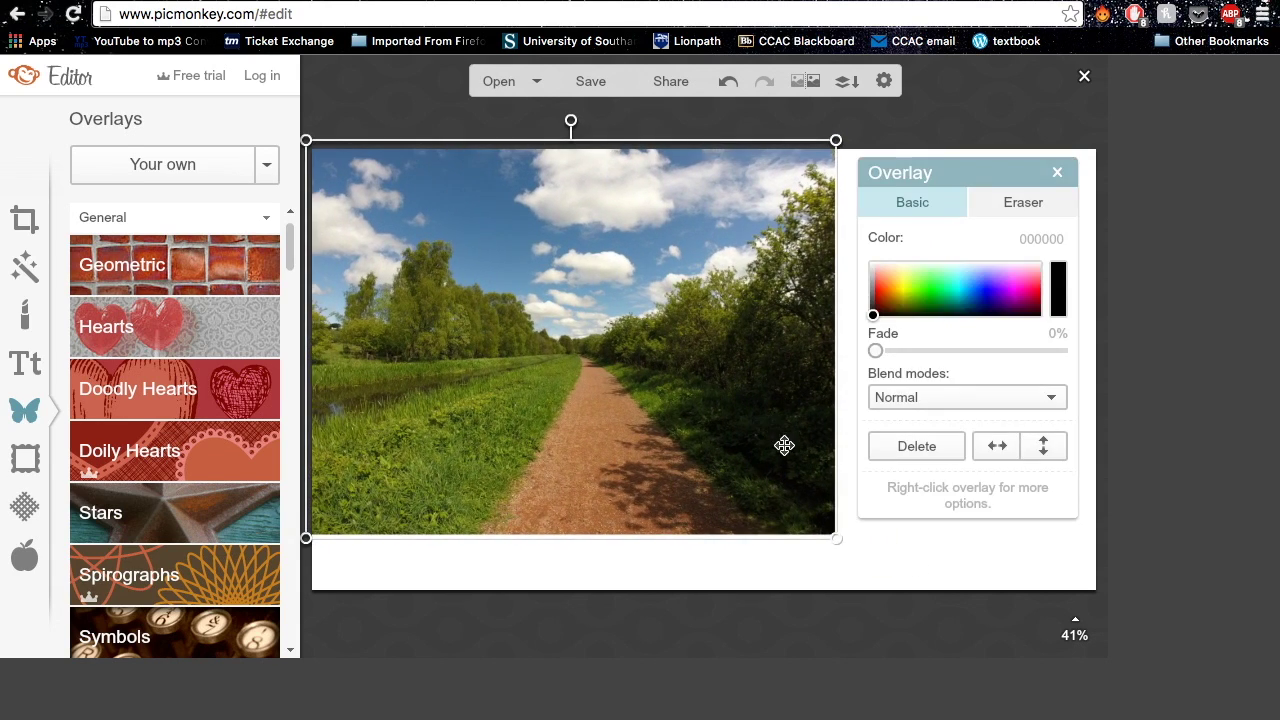
drag(836, 538, 925, 588)
mouse_move(808, 516)
mouse_down()
mouse_move(834, 511)
mouse_move(808, 506)
mouse_move(809, 531)
mouse_up()
drag(1015, 156, 1171, 100)
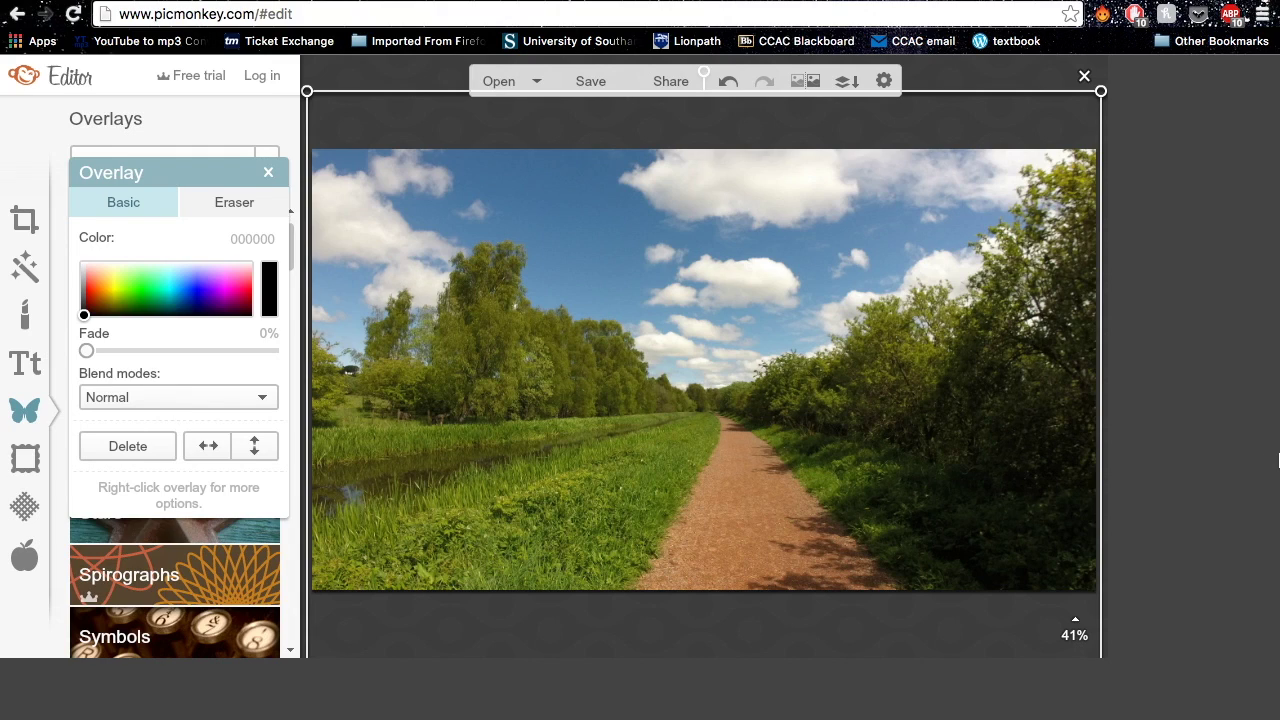
click(268, 175)
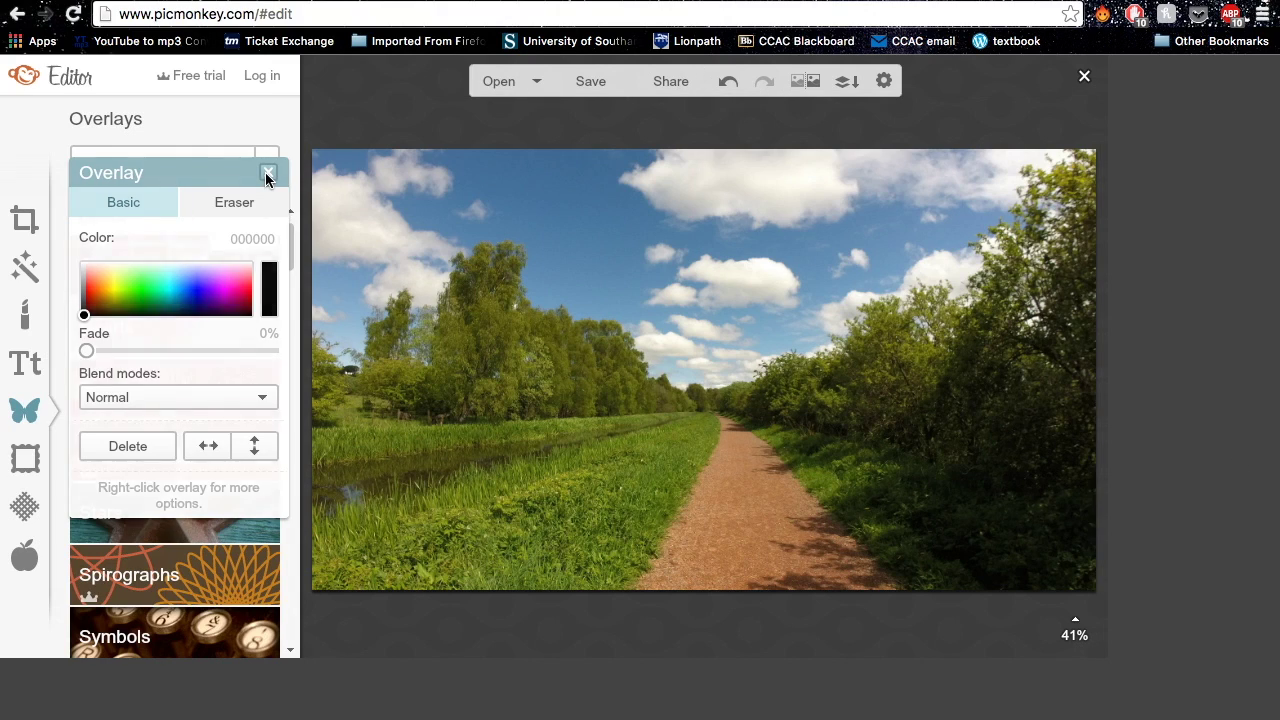
- Add a text box reading "VIDEO!!!!!" in the Downcome font over the photo
click(24, 366)
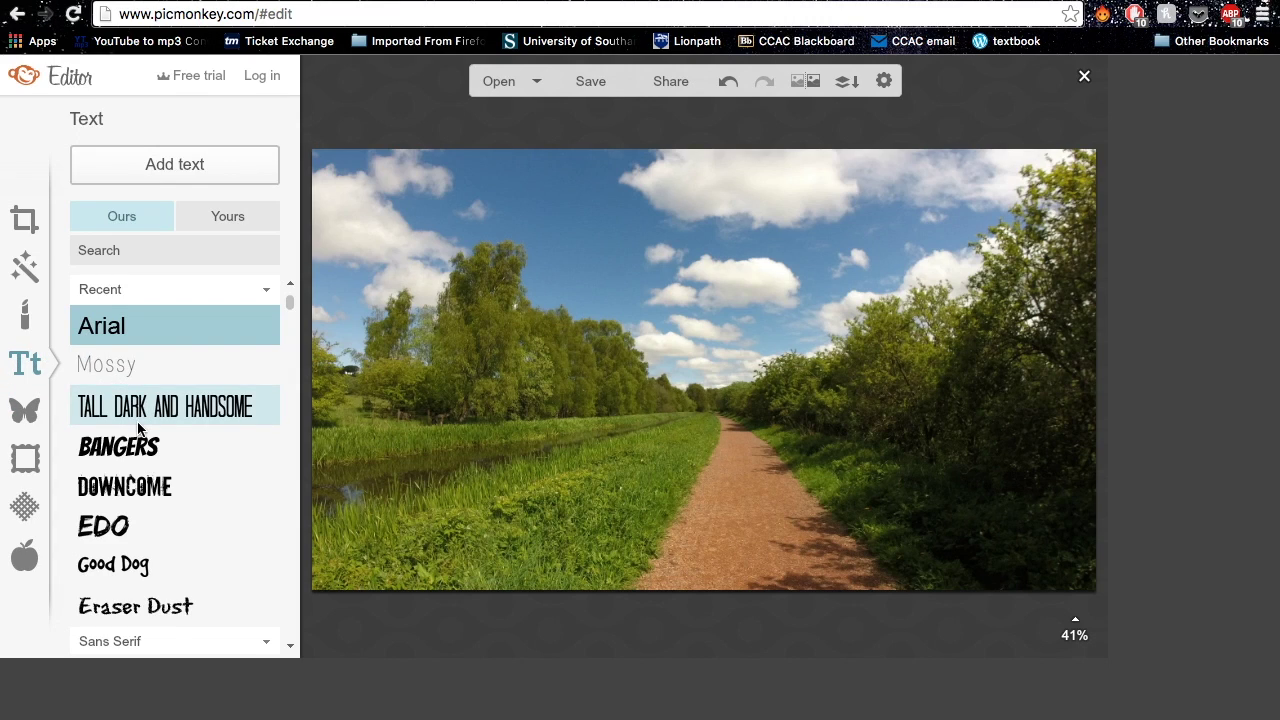
drag(289, 300, 287, 468)
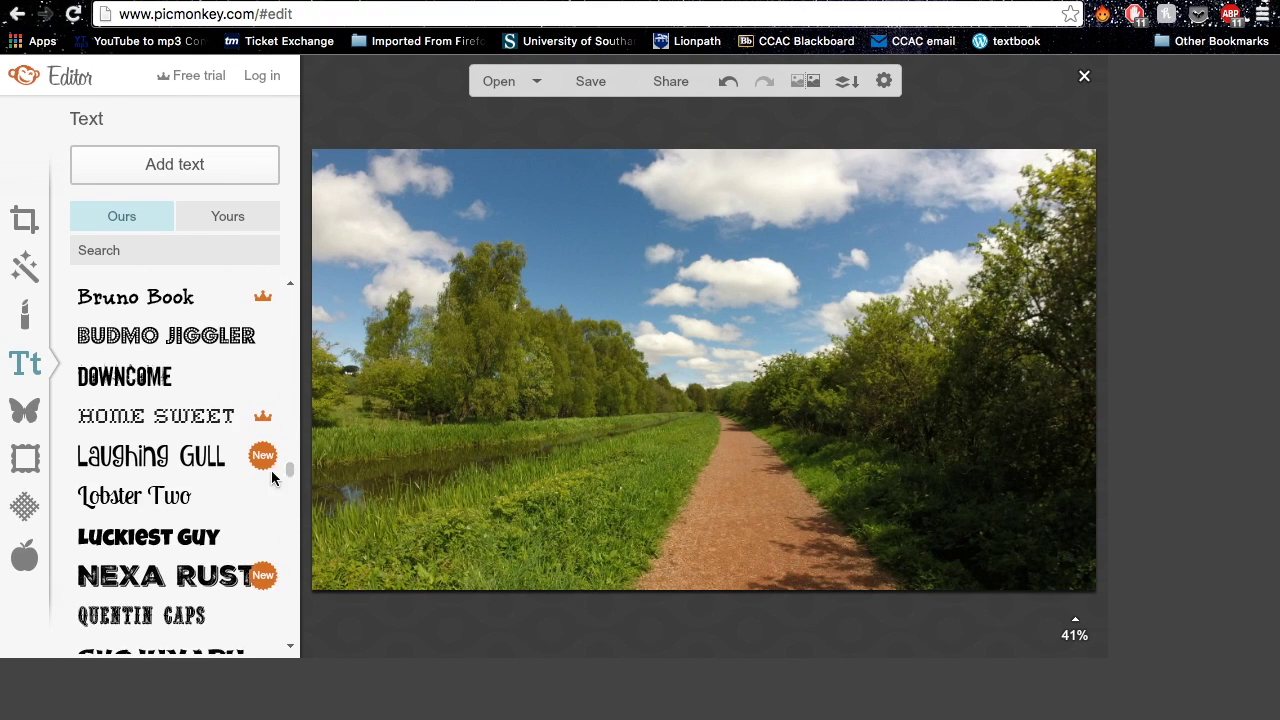
click(215, 572)
click(717, 203)
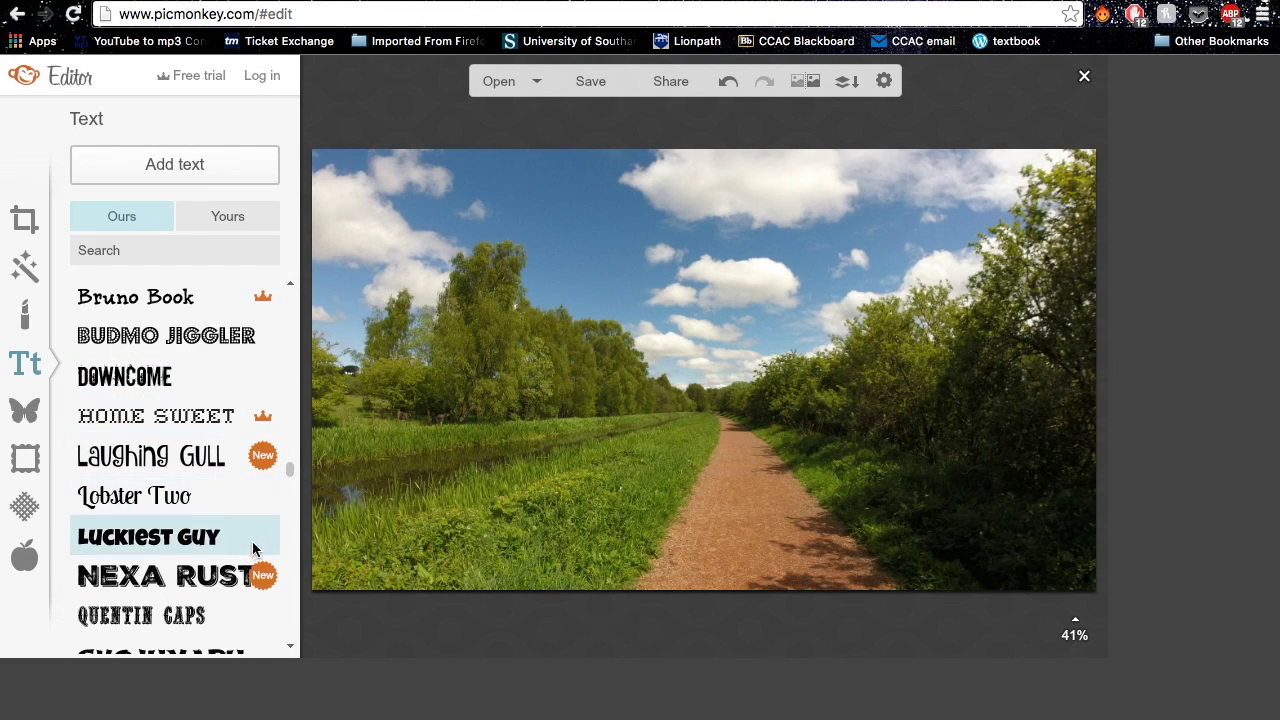
click(231, 390)
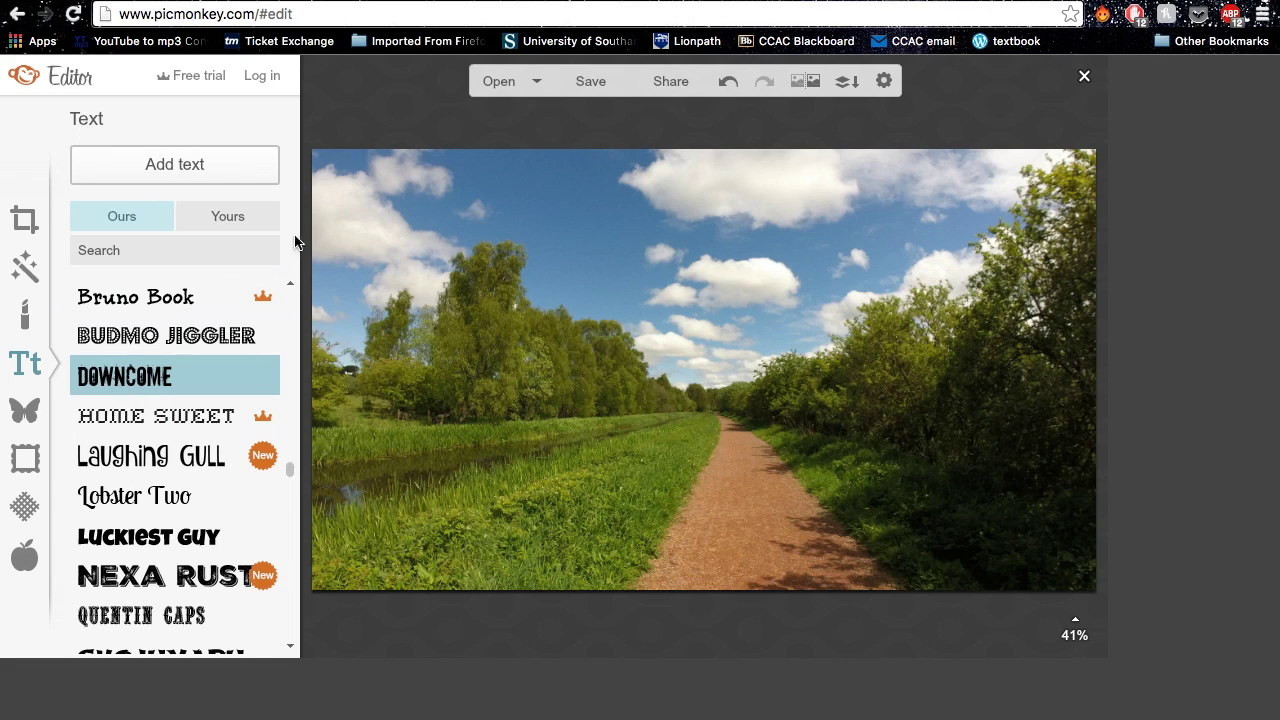
click(203, 165)
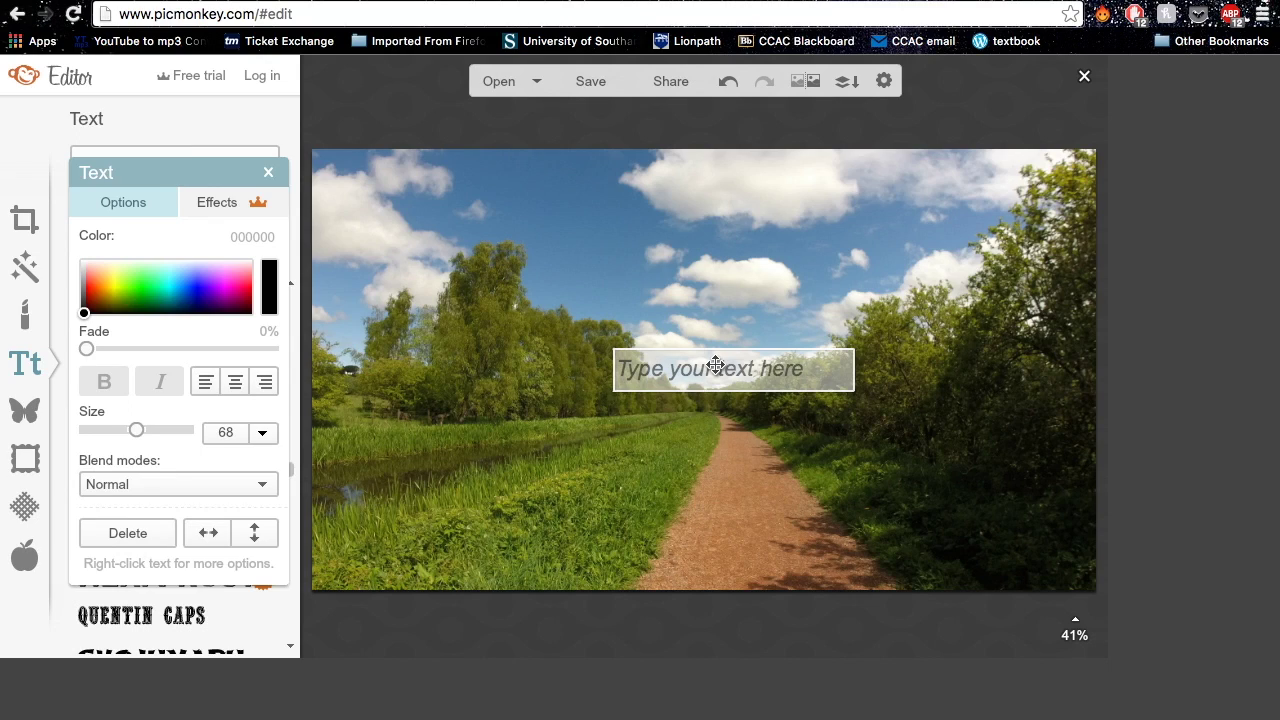
text(VIDEO!!!!!)
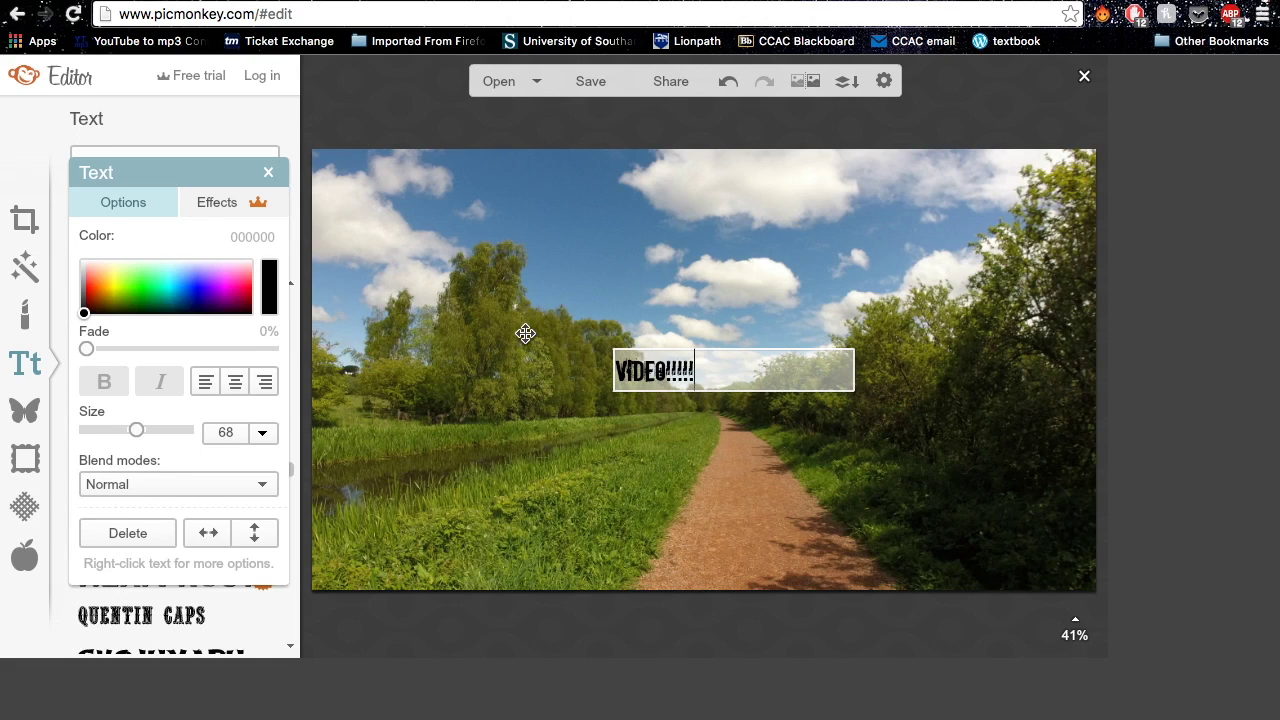
- Recolour the "VIDEO!!!!!" text to the blue 0921ff
drag(725, 368, 605, 368)
click(144, 284)
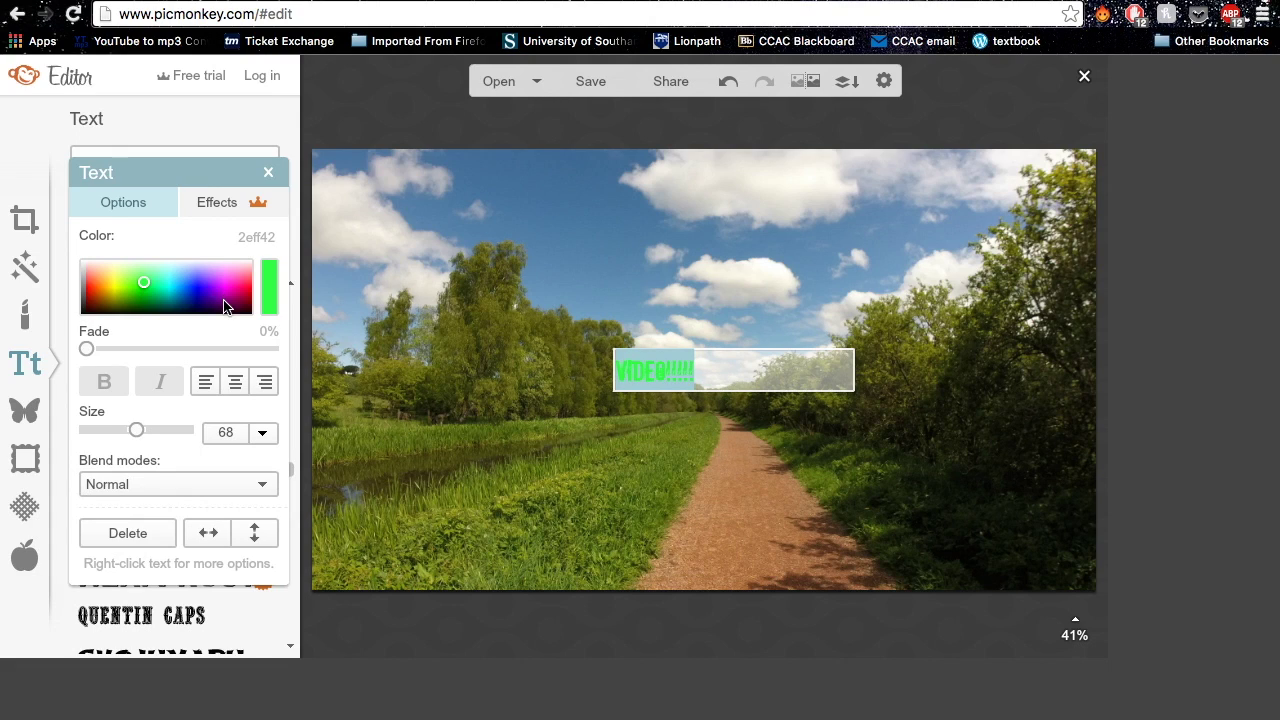
click(194, 288)
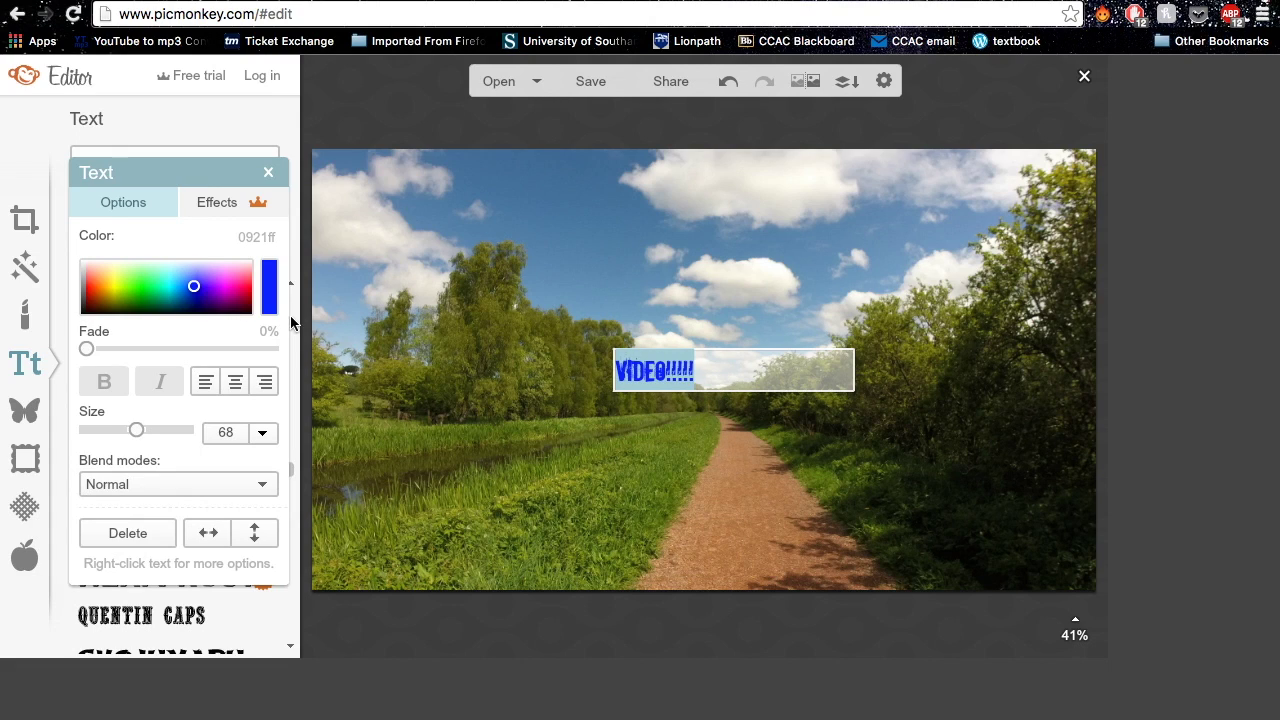
click(268, 172)
- Enlarge the "VIDEO!!!!!" text to size 288 and move it to the upper-left corner of the photo
click(684, 362)
drag(855, 328, 897, 343)
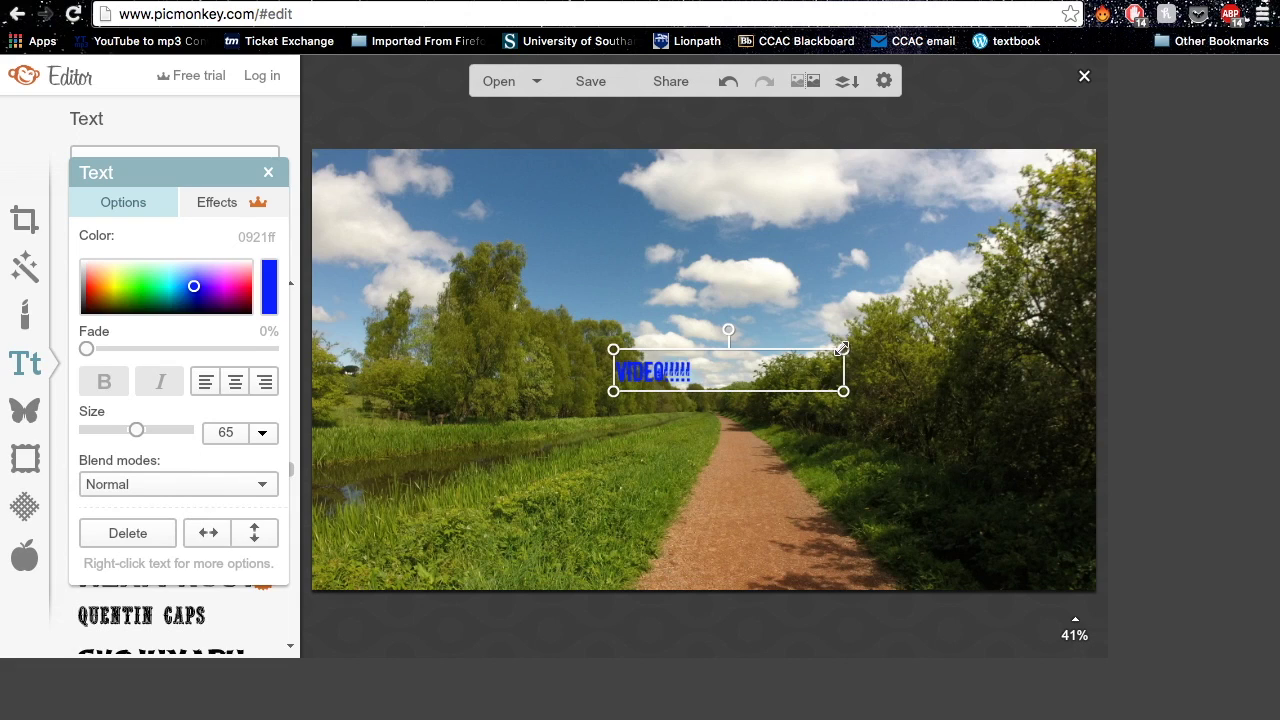
drag(843, 345, 1043, 320)
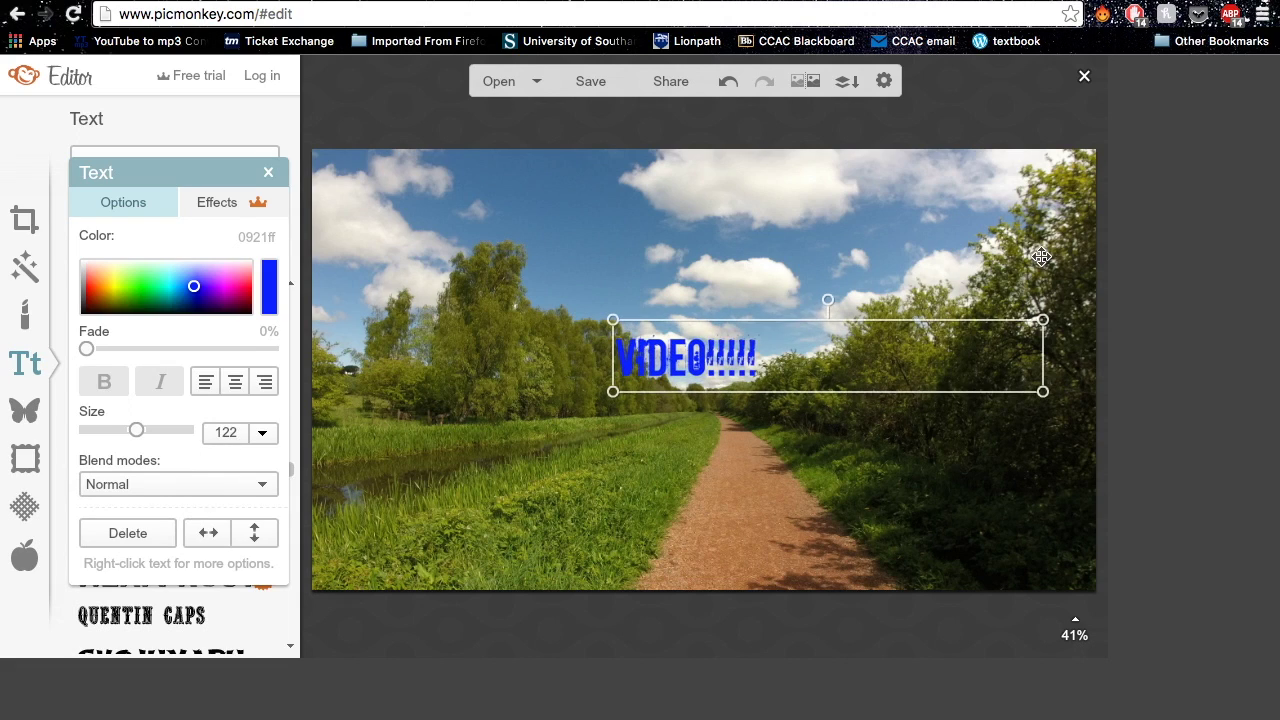
click(264, 436)
drag(272, 483, 272, 550)
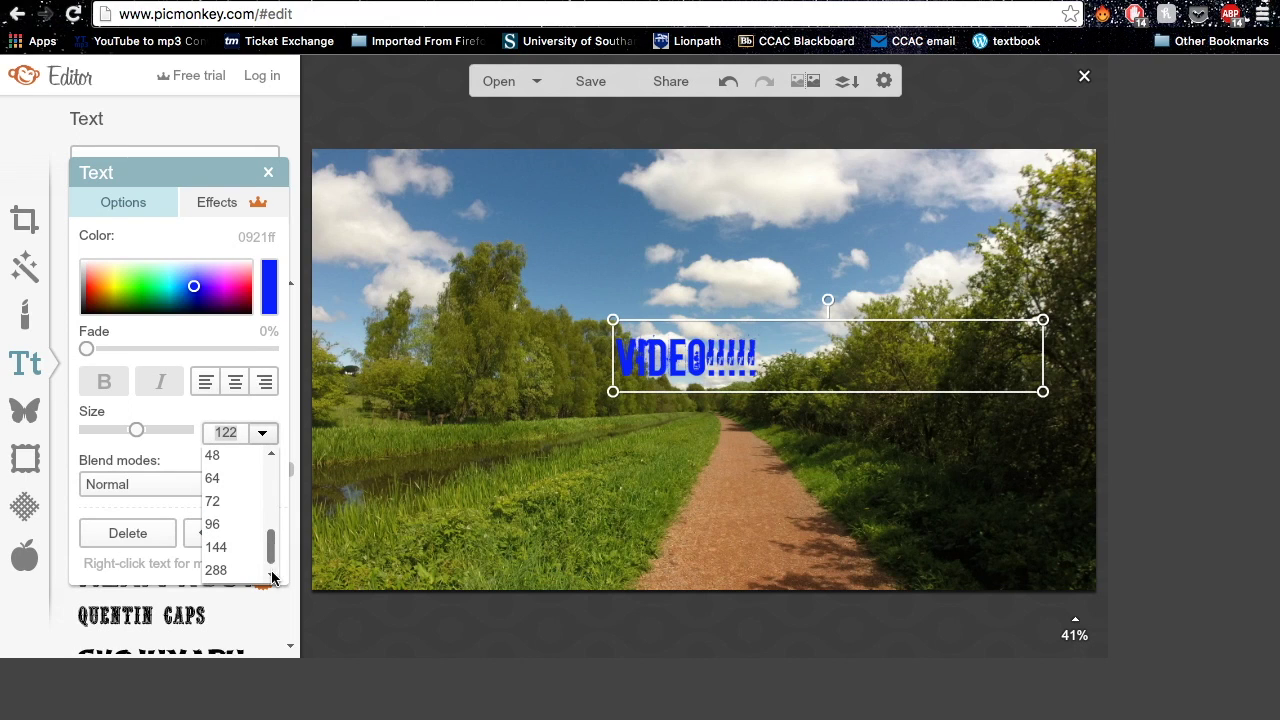
click(214, 568)
drag(742, 357, 452, 231)
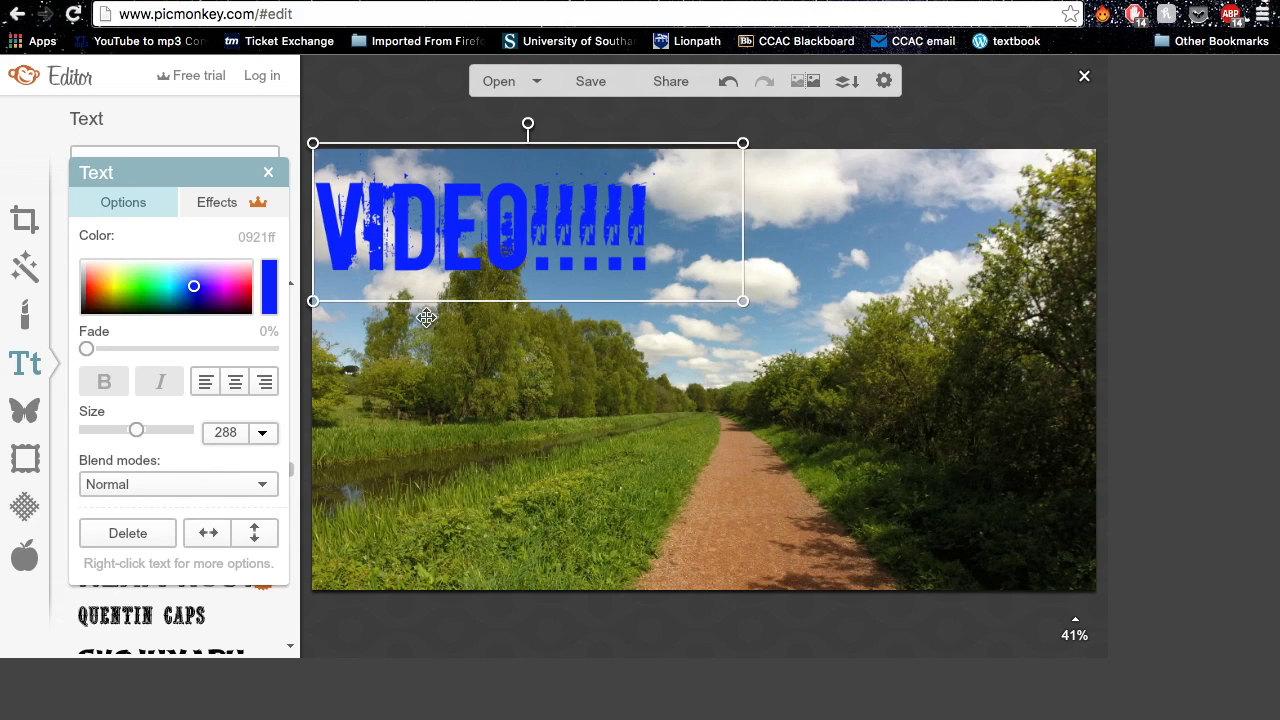
click(862, 133)
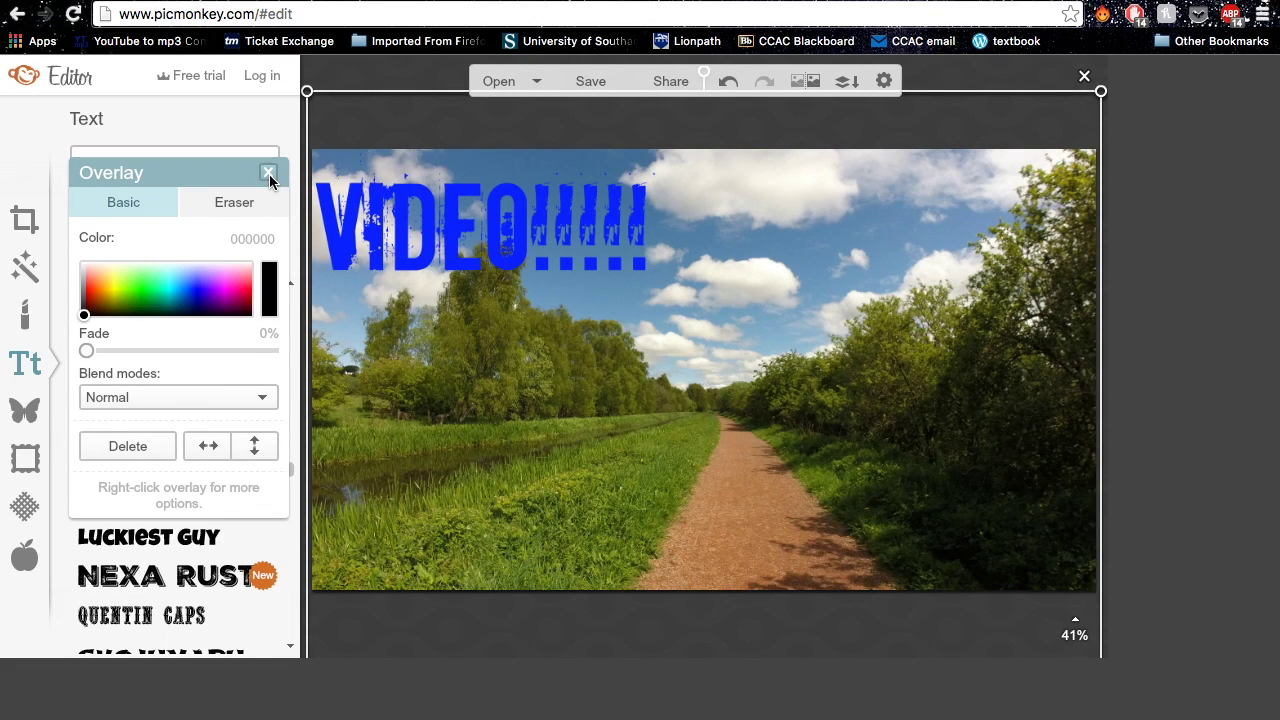
click(268, 173)
click(453, 217)
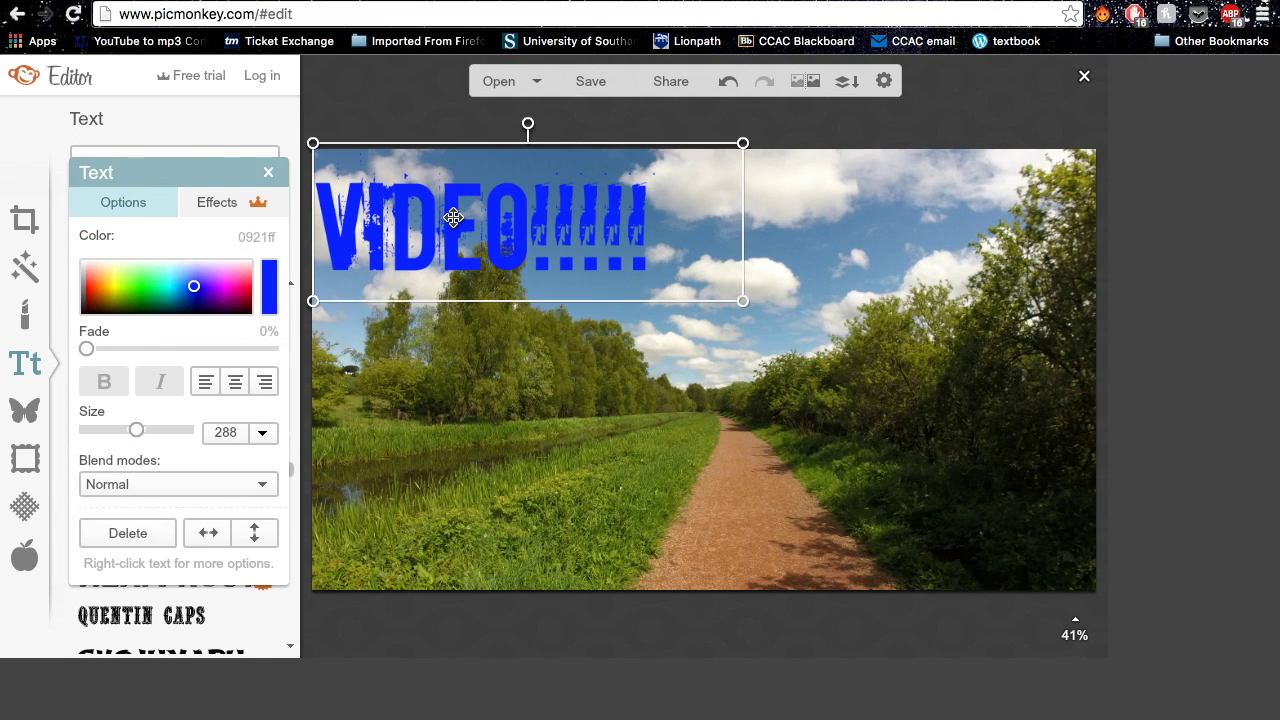
click(268, 173)
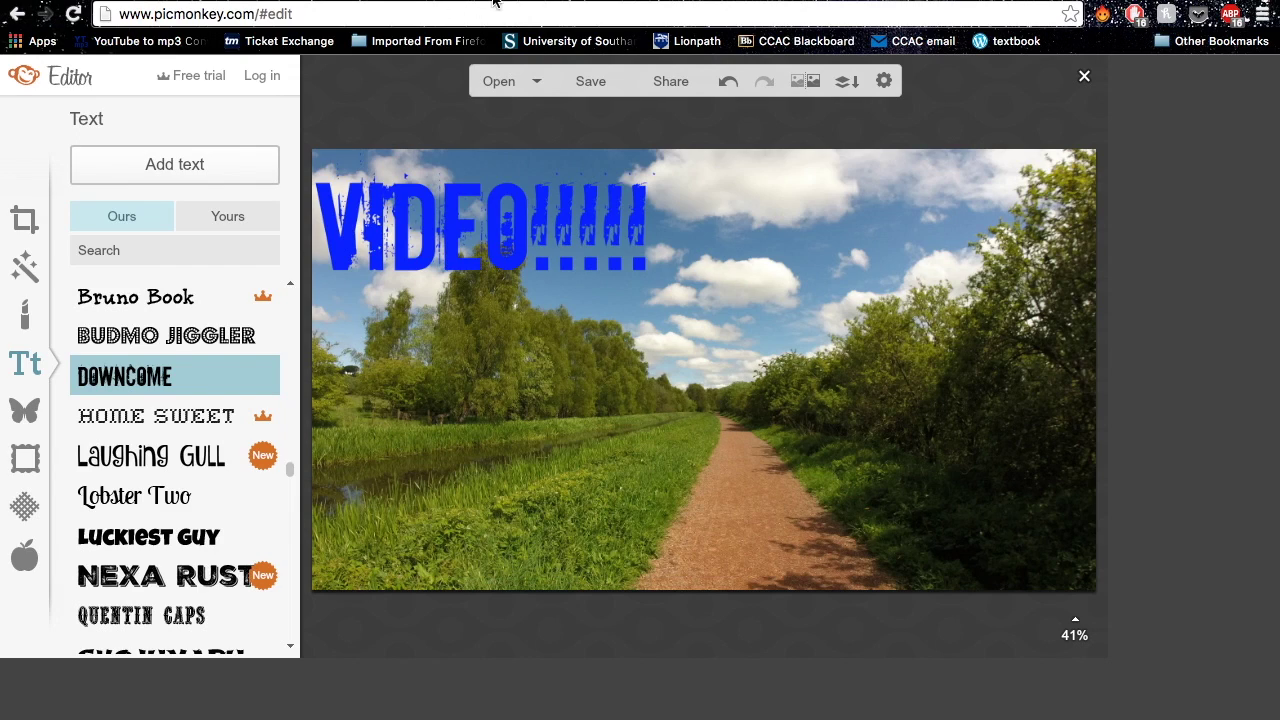
- Search Google Images for "smiley emoji png" in a new browser tab
key(super+t)
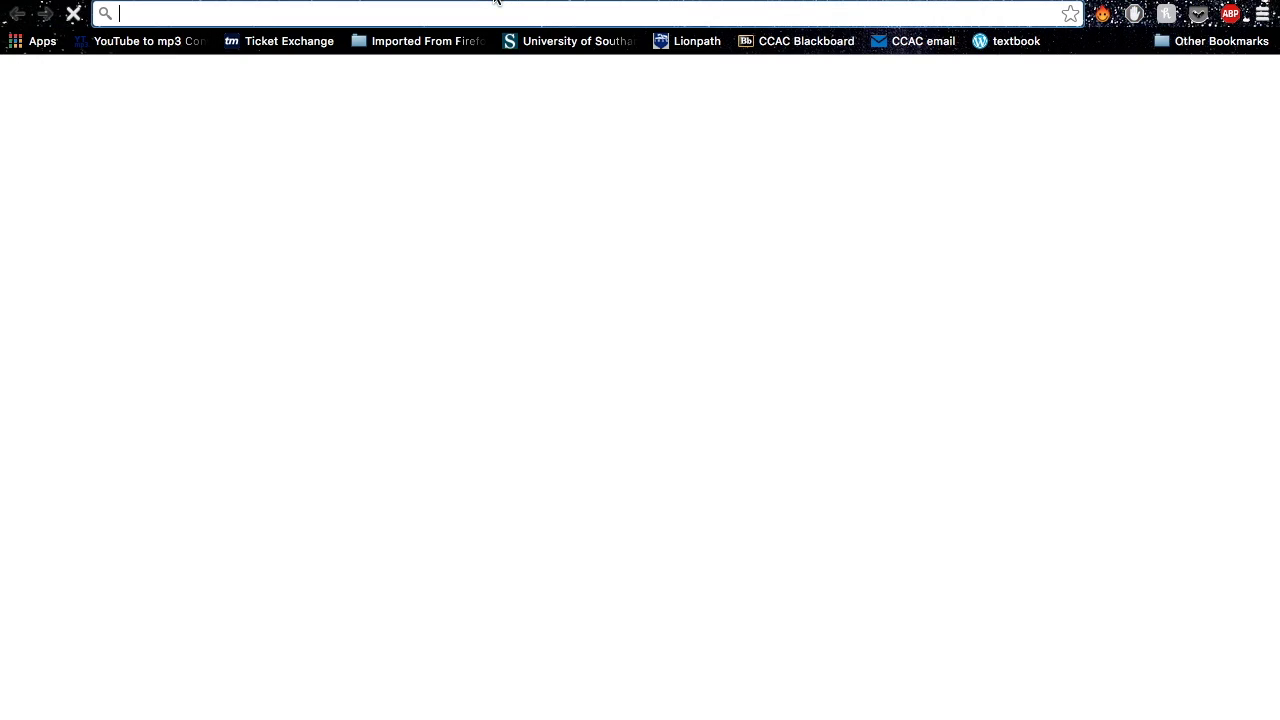
text(smiley e)
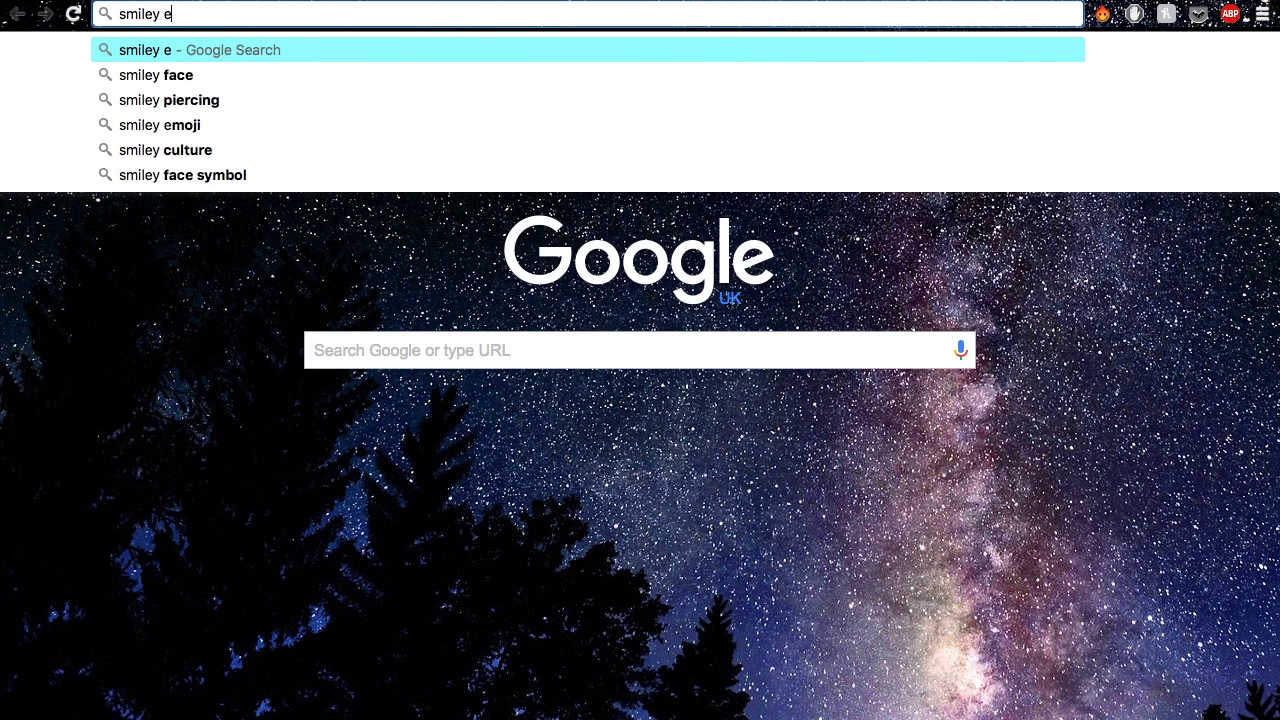
text(moji png)
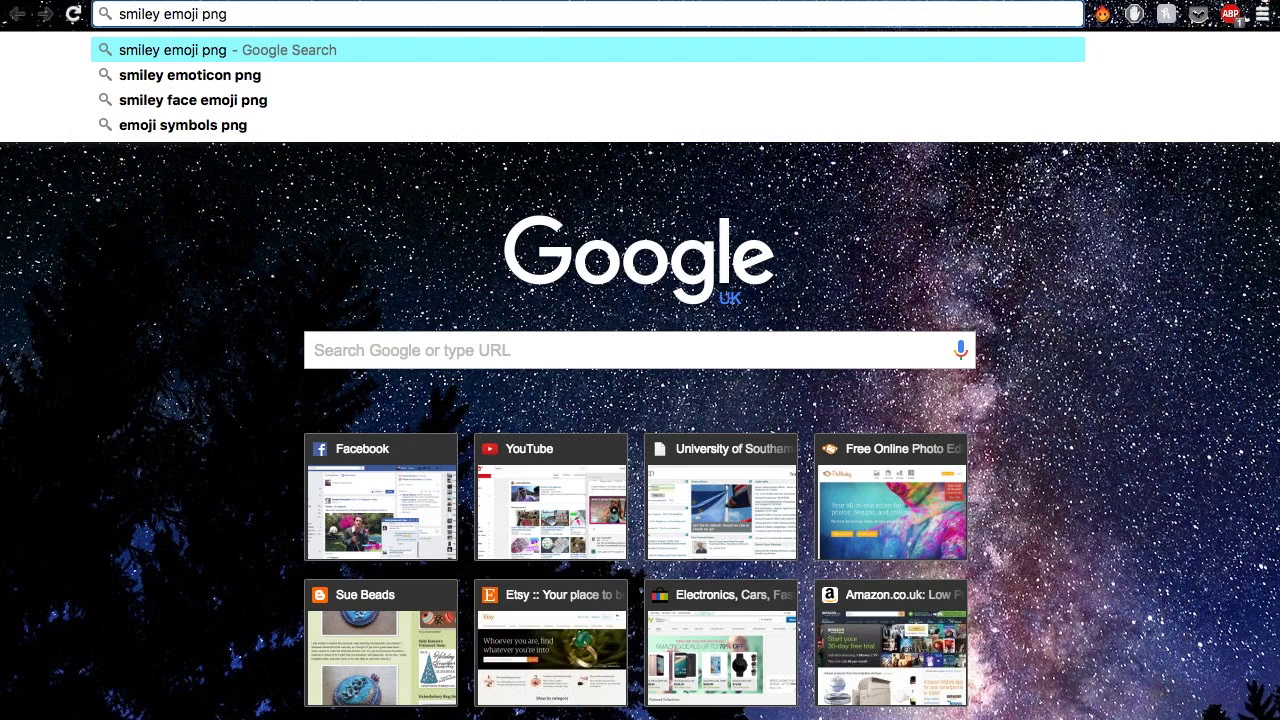
key(Return)
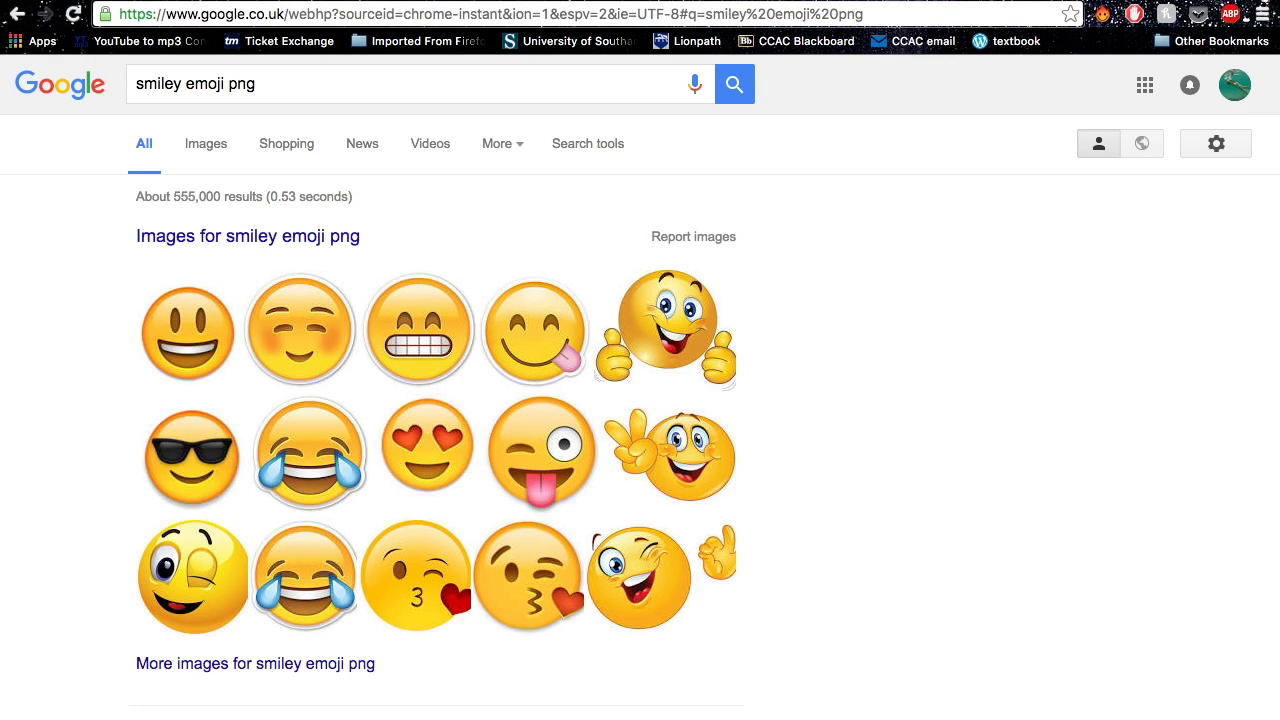
click(211, 147)
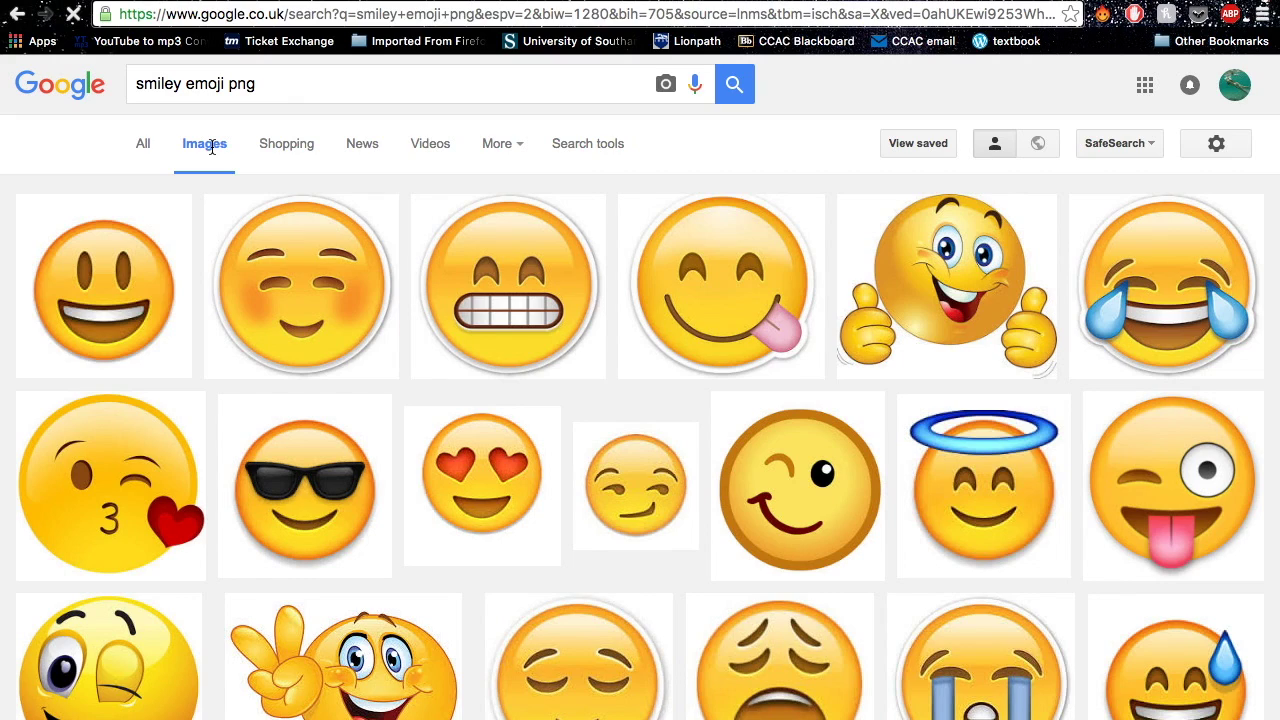
- Open the preview of the open-mouthed smiley emoji with a transparent background and save the image to the desktop
click(110, 330)
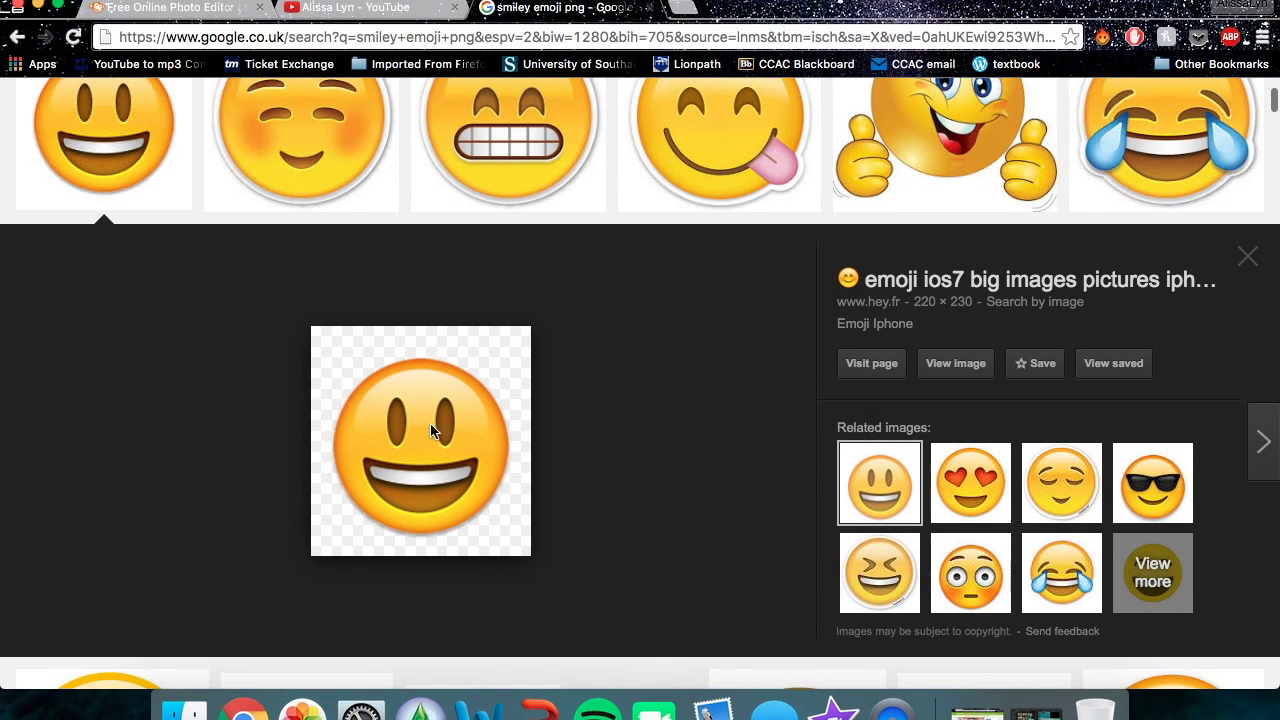
drag(435, 432, 125, 625)
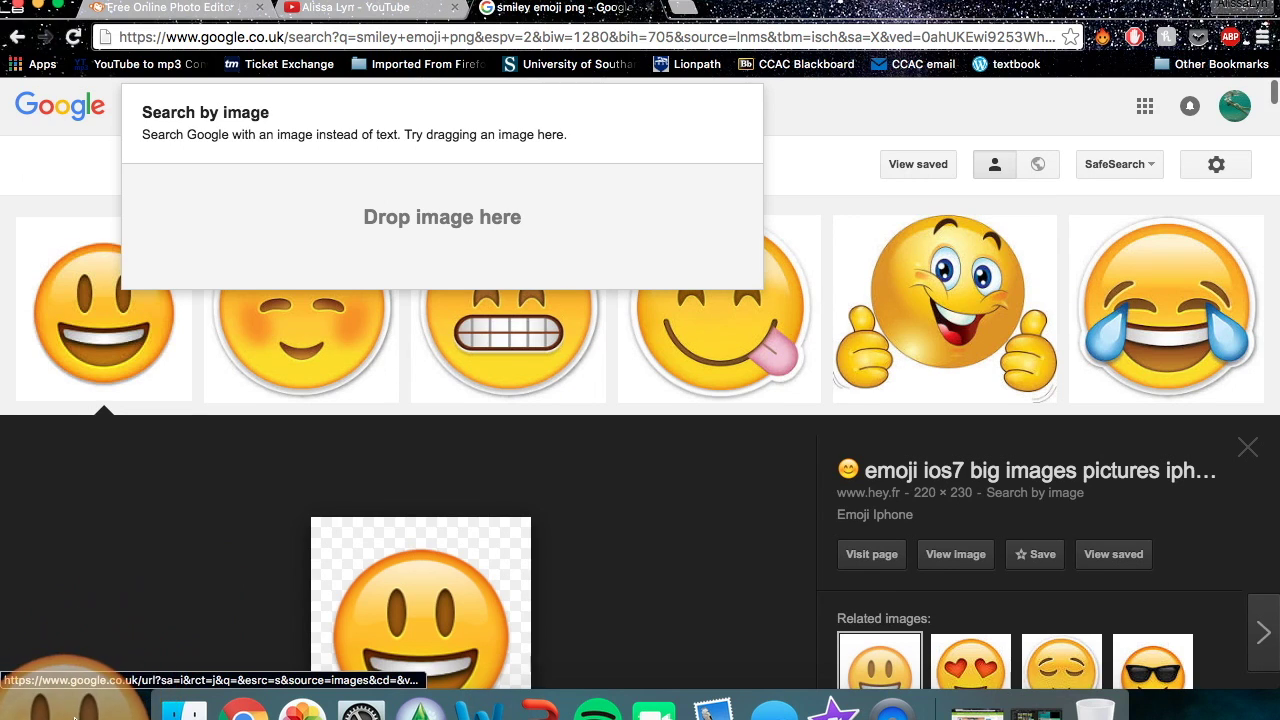
scroll(458, 410, down, 4)
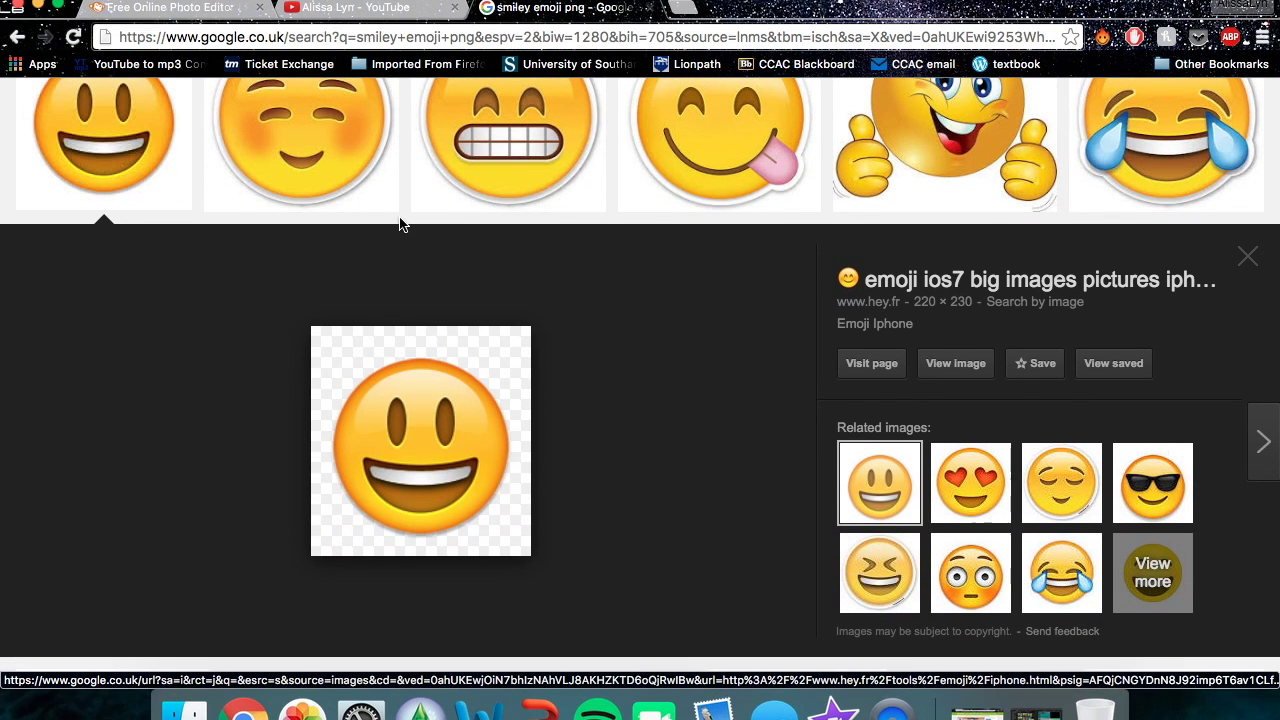
- Return to the PicMonkey editor and add the saved smiley emoji from the computer as an overlay
click(168, 8)
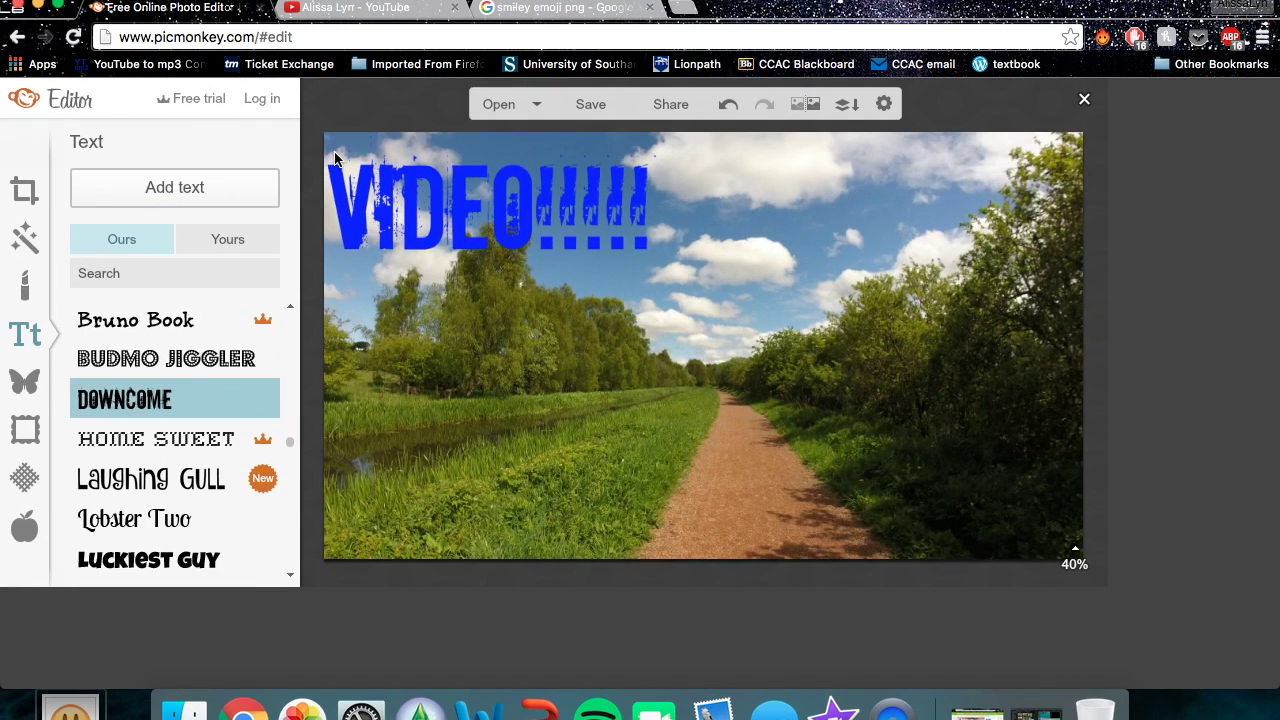
click(23, 383)
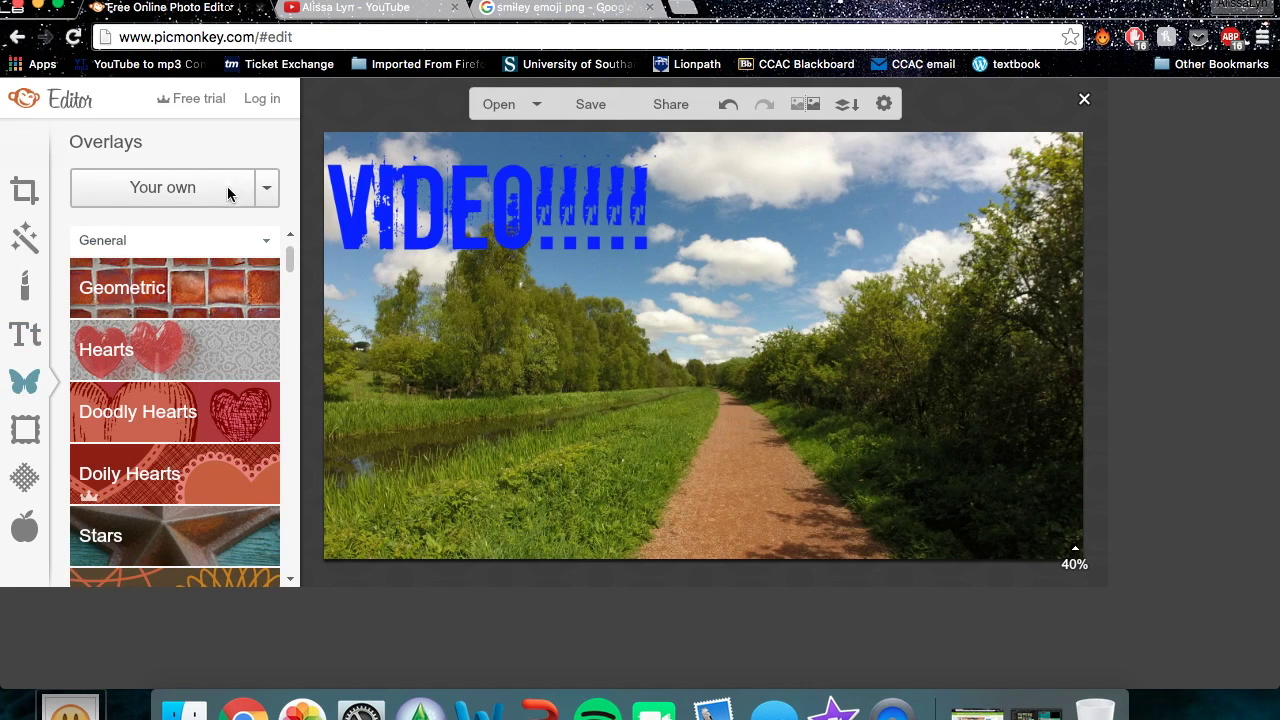
click(267, 182)
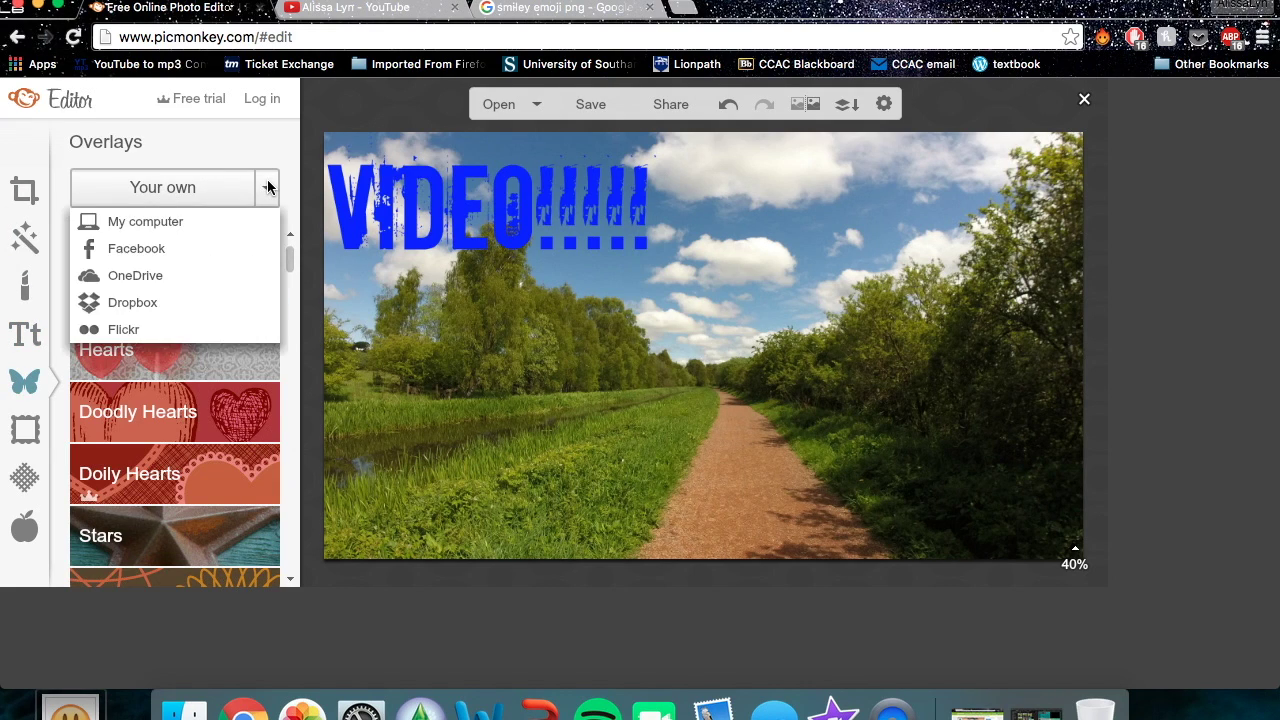
click(155, 230)
click(502, 338)
double_click(502, 338)
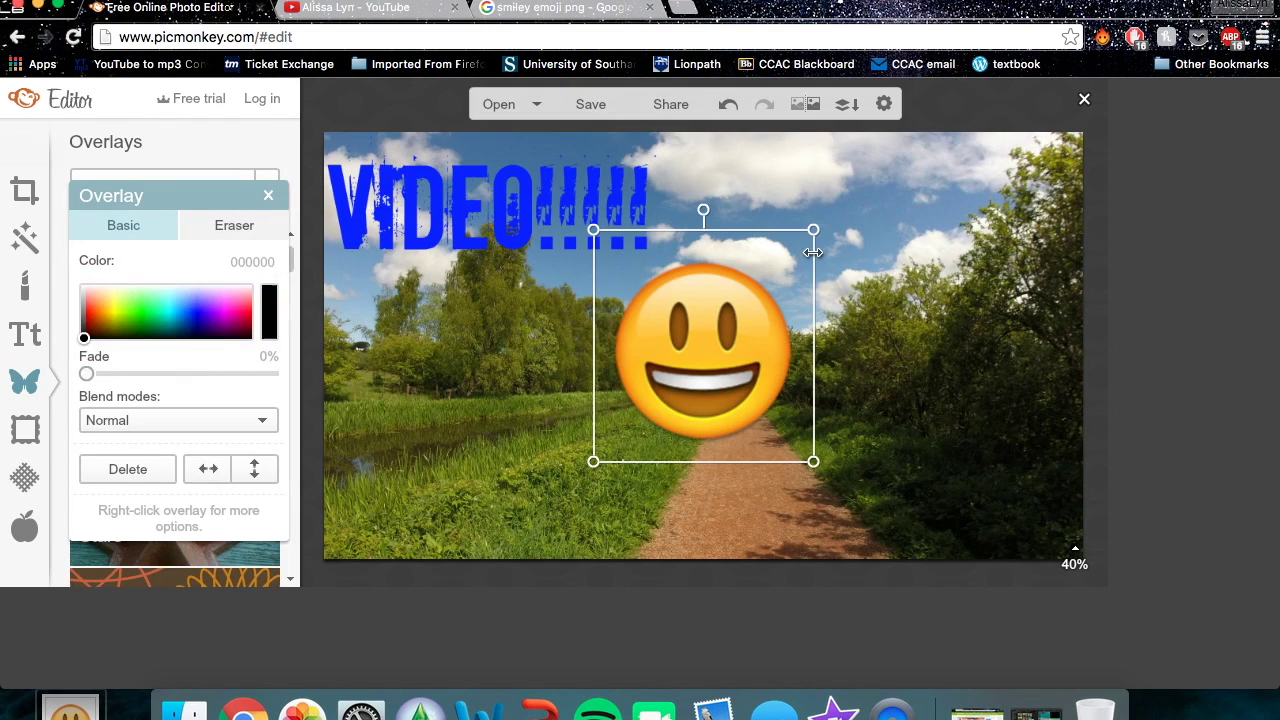
- Enlarge the smiley emoji slightly, tilt it clockwise and move it to the upper-right area of the photo
drag(813, 229, 836, 207)
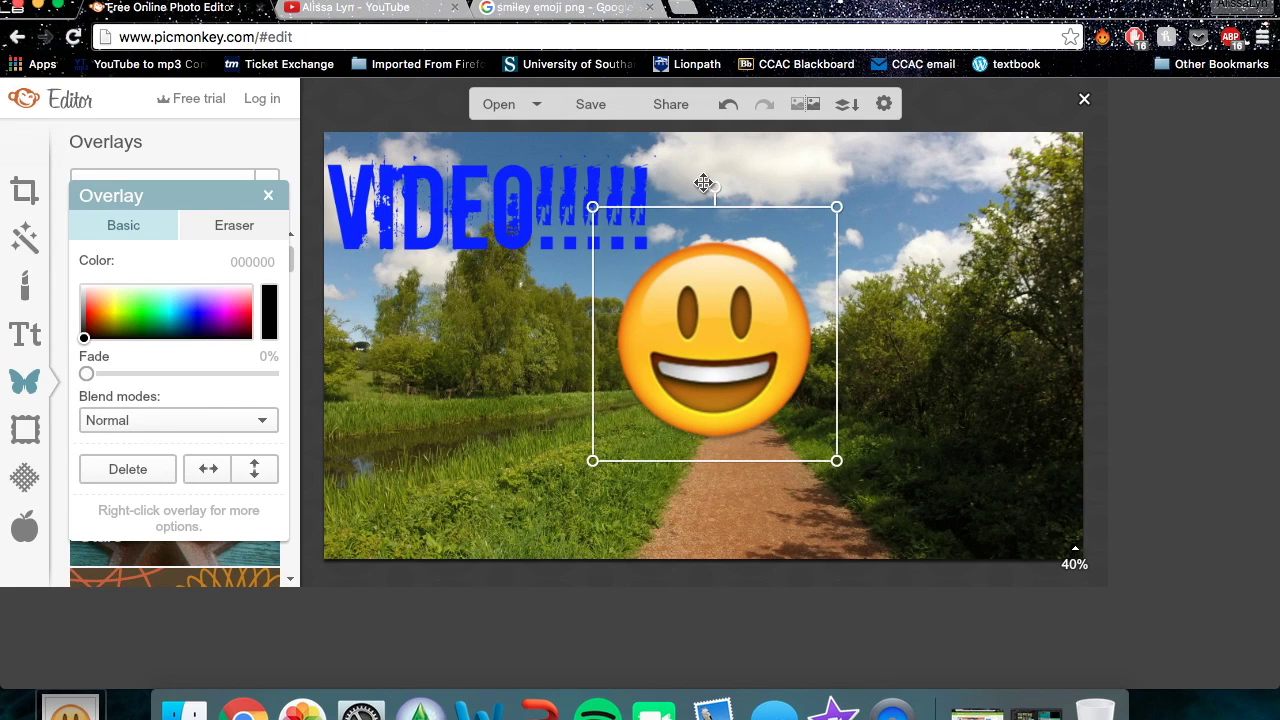
drag(714, 187, 775, 192)
drag(714, 330, 932, 240)
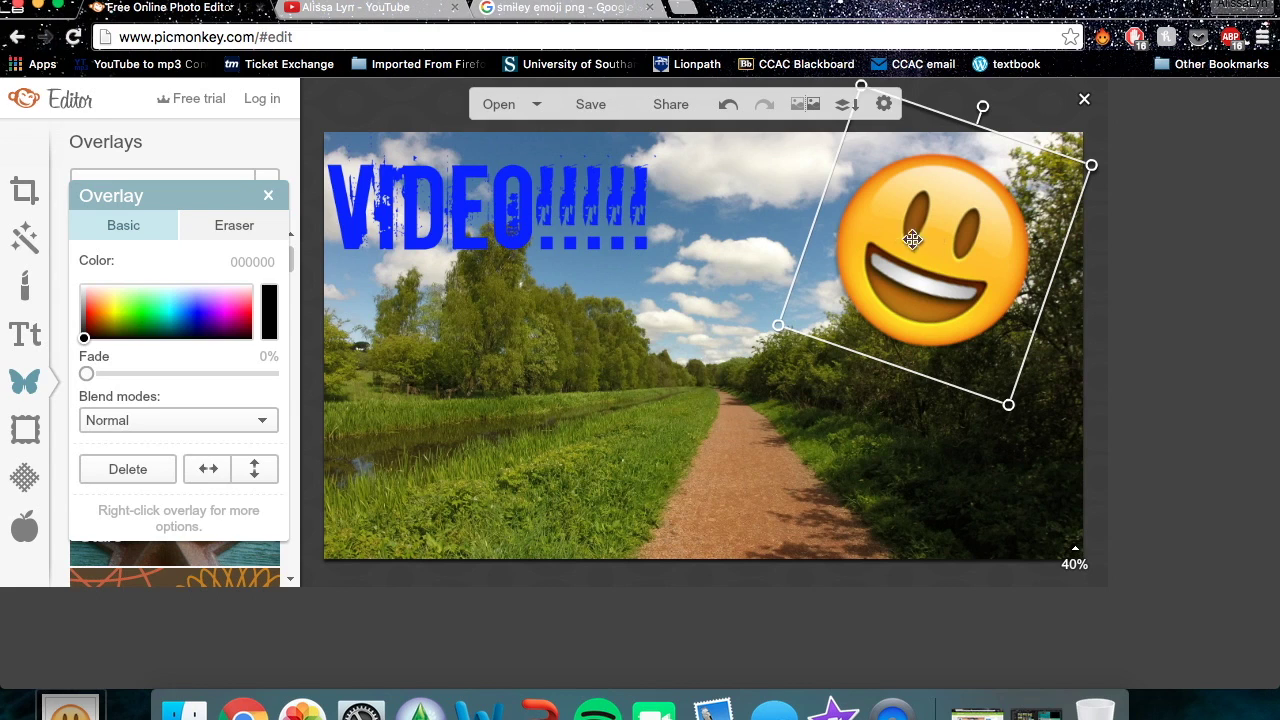
- Search Google Images for "dog png" and preview the crouching brown dog with a transparent background
click(549, 14)
scroll(228, 110, up, 3)
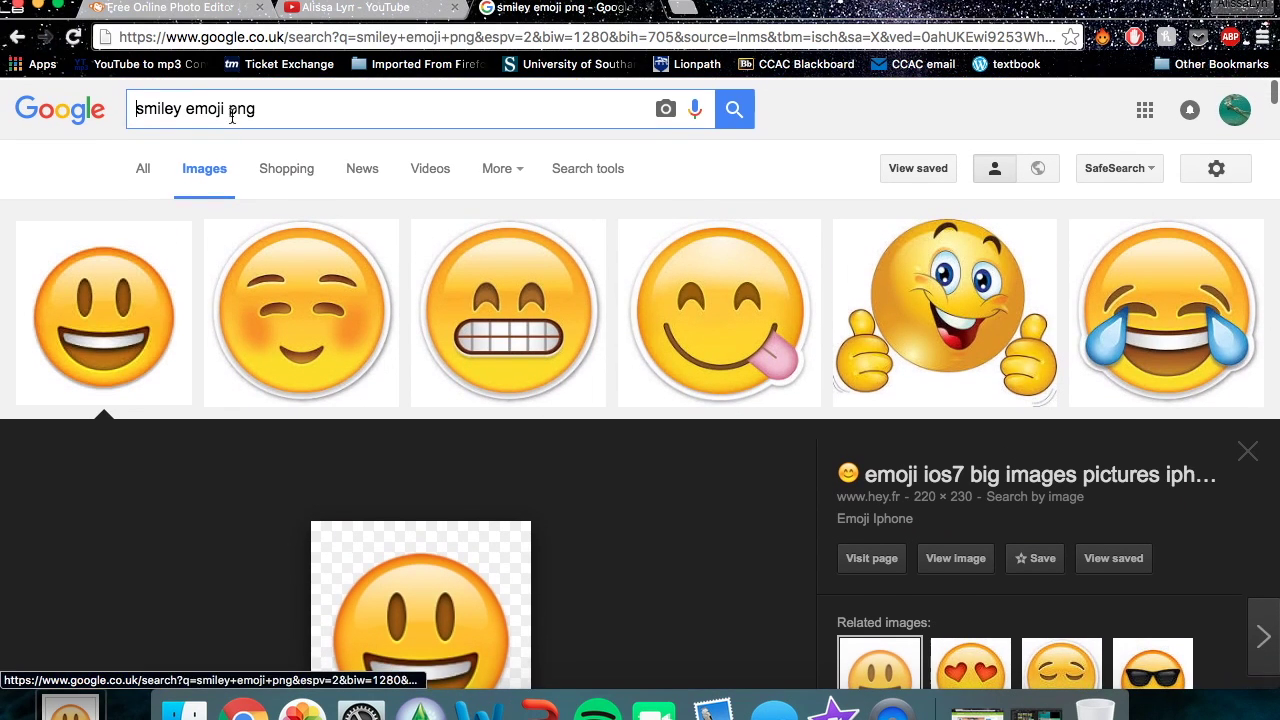
drag(226, 108, 136, 108)
text(dog)
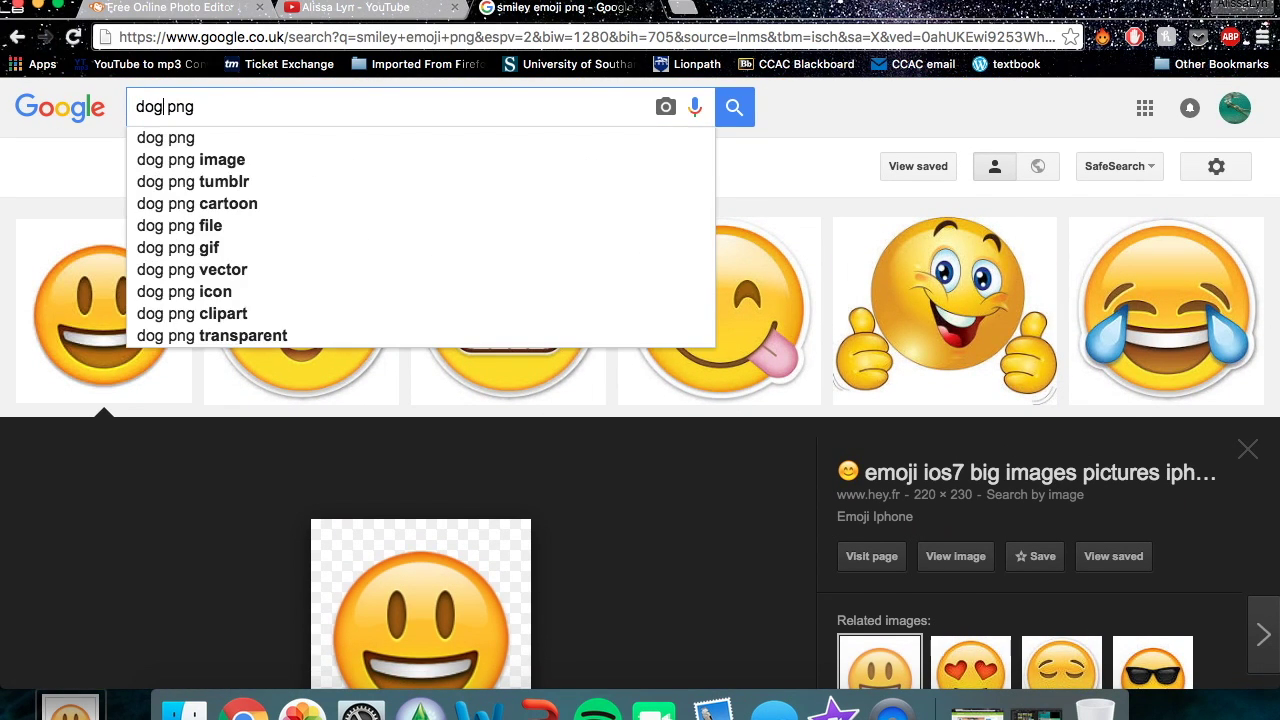
key(Return)
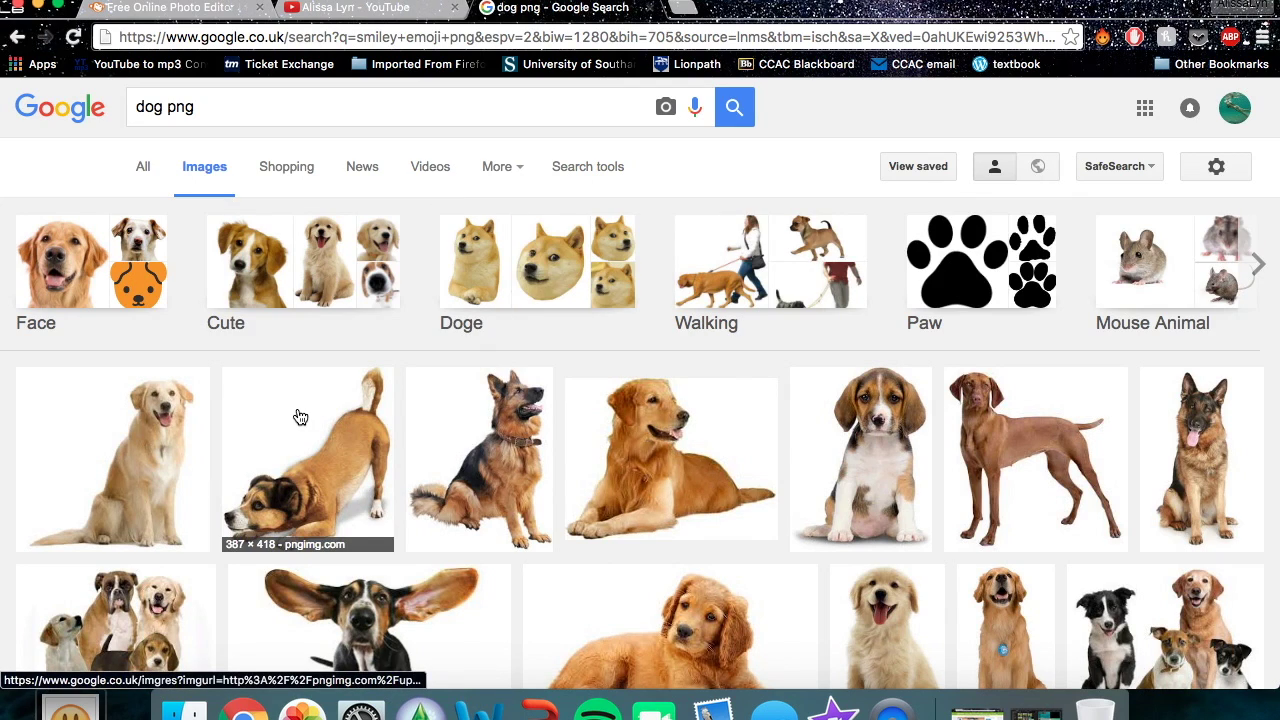
click(297, 417)
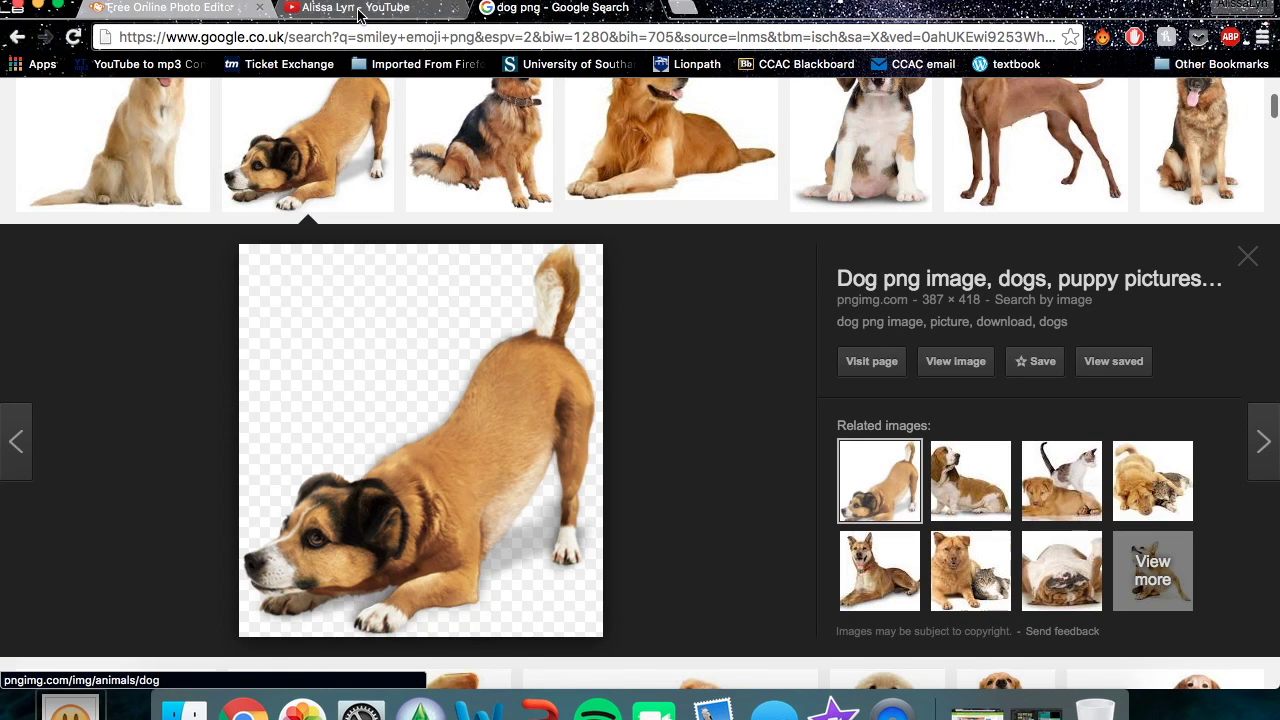
- Back in PicMonkey, shift the smiley emoji closer to the photo's upper-right corner and nudge the "VIDEO!!!!!" text slightly up and right
key(ctrl+shift+Tab)
key(ctrl+shift+Tab)
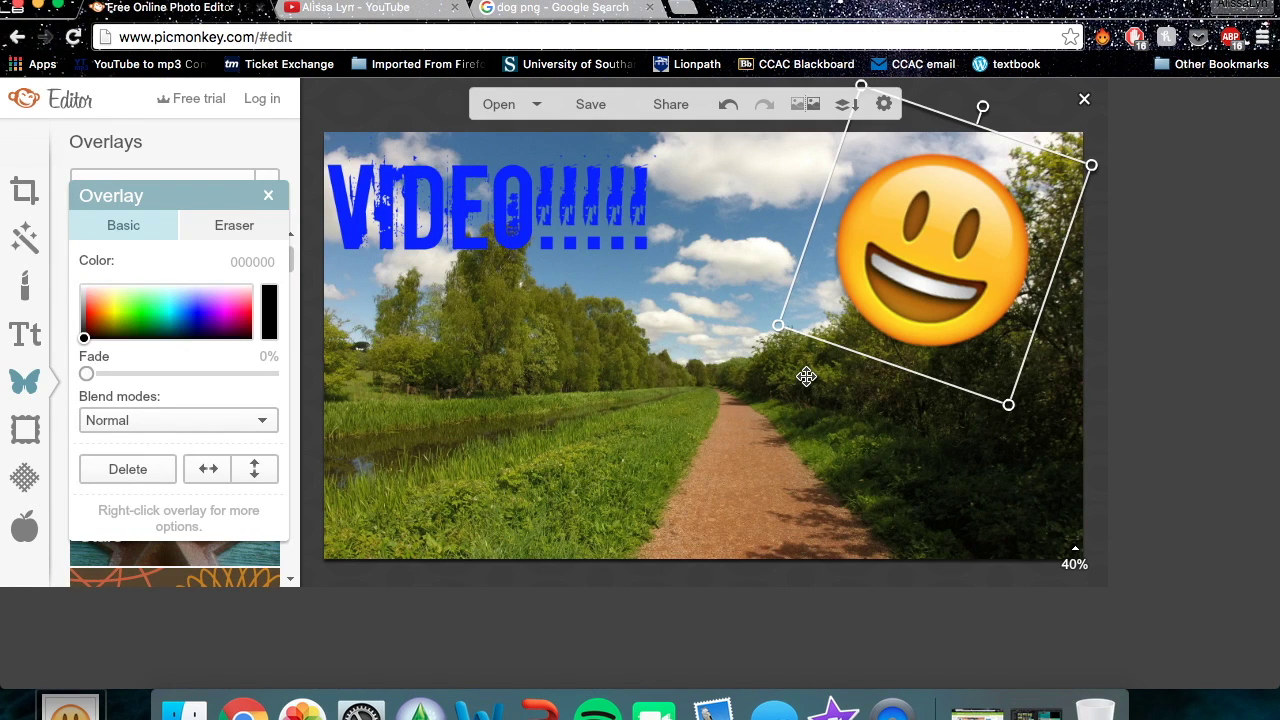
drag(963, 251, 985, 234)
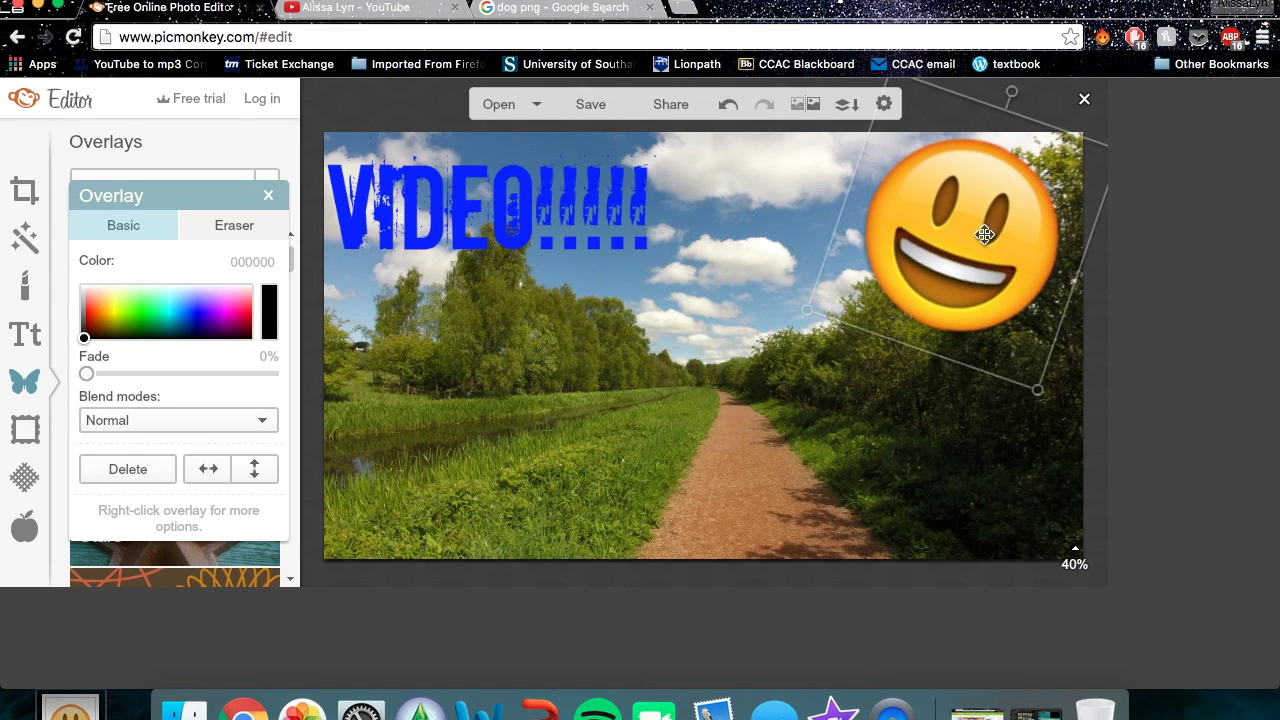
click(430, 214)
drag(430, 214, 442, 206)
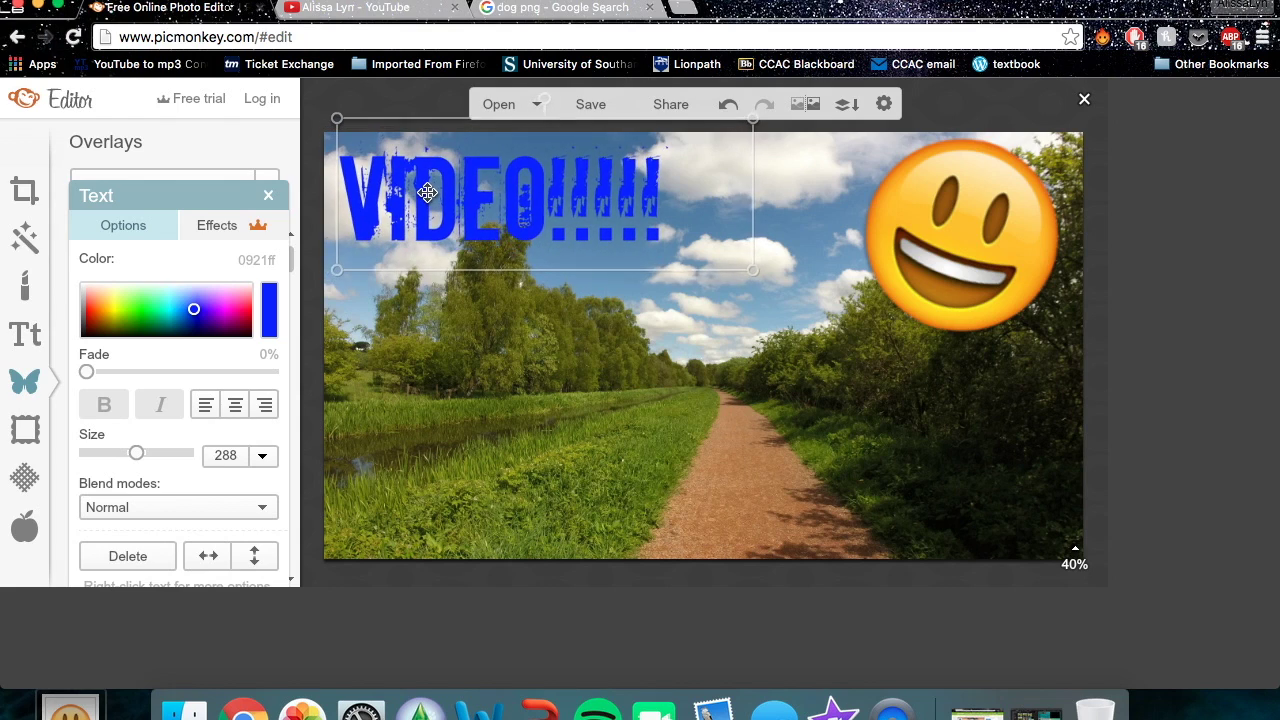
click(268, 195)
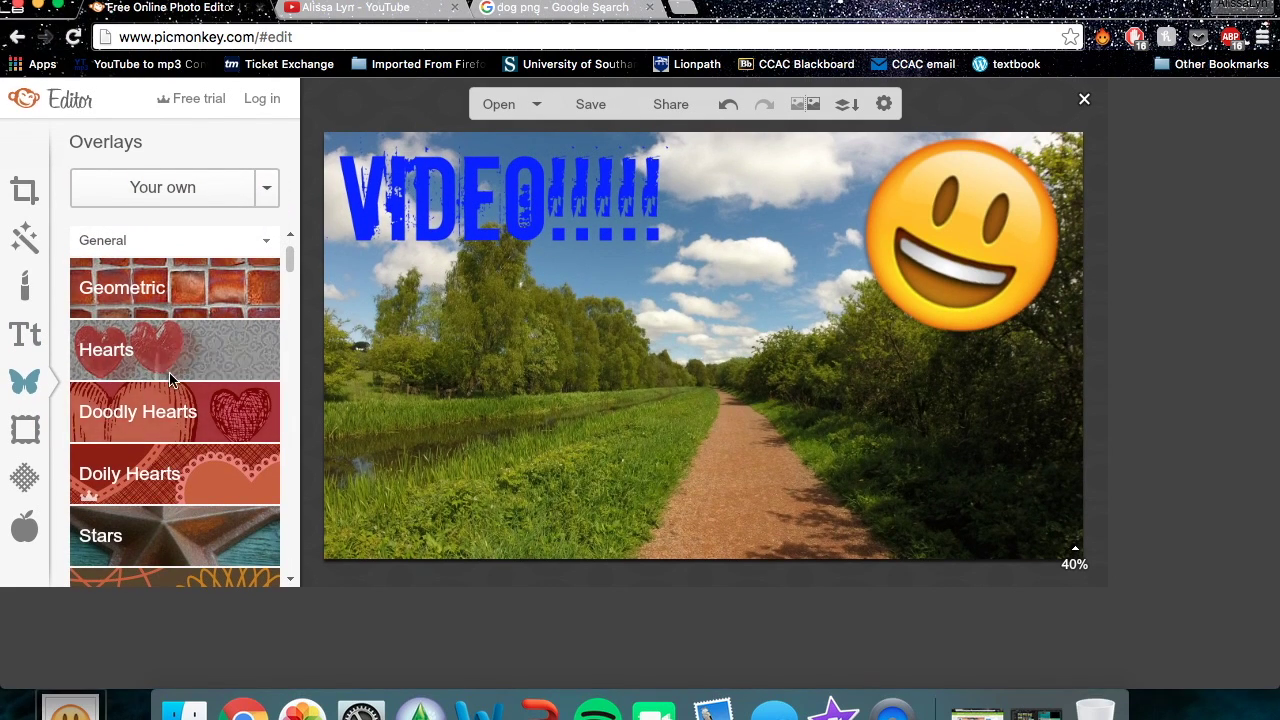
- Add a white cloud-shaped thought bubble from the Basic Comic Bubbles, enlarge it and place it below the "VIDEO!!!!!" text
drag(291, 262, 289, 298)
click(196, 378)
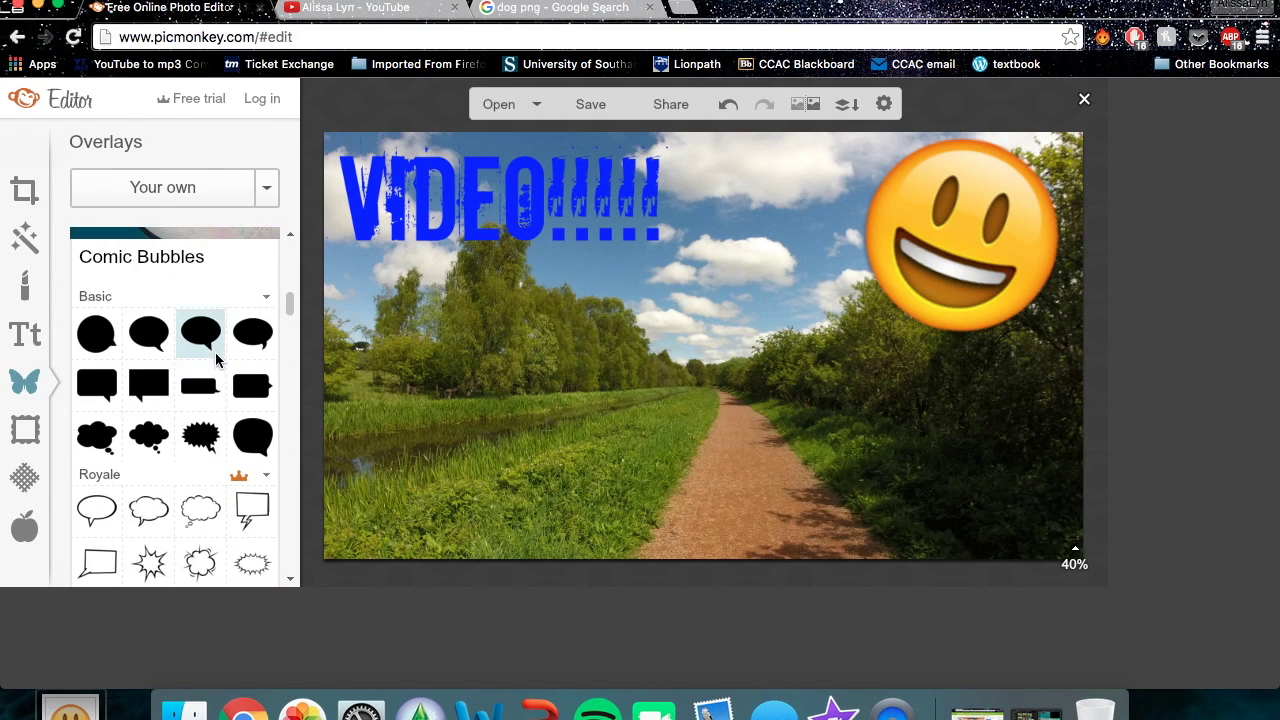
click(148, 432)
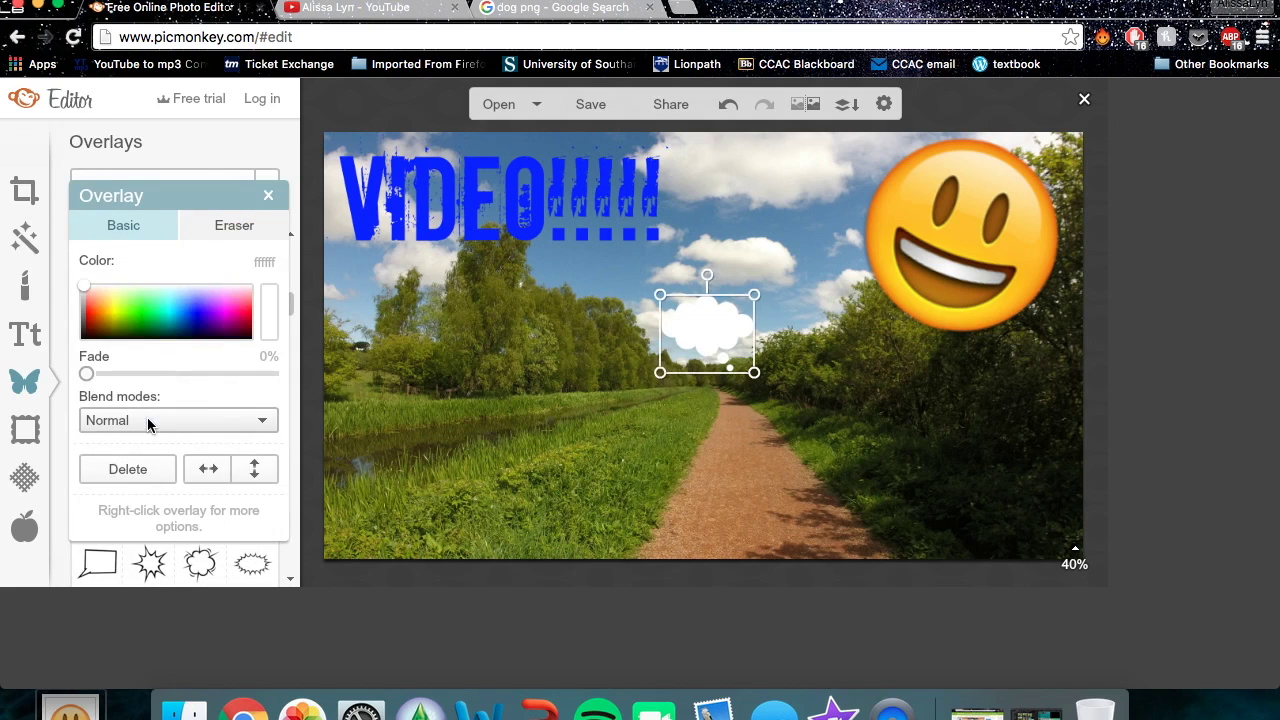
drag(660, 290, 563, 216)
drag(693, 235, 472, 288)
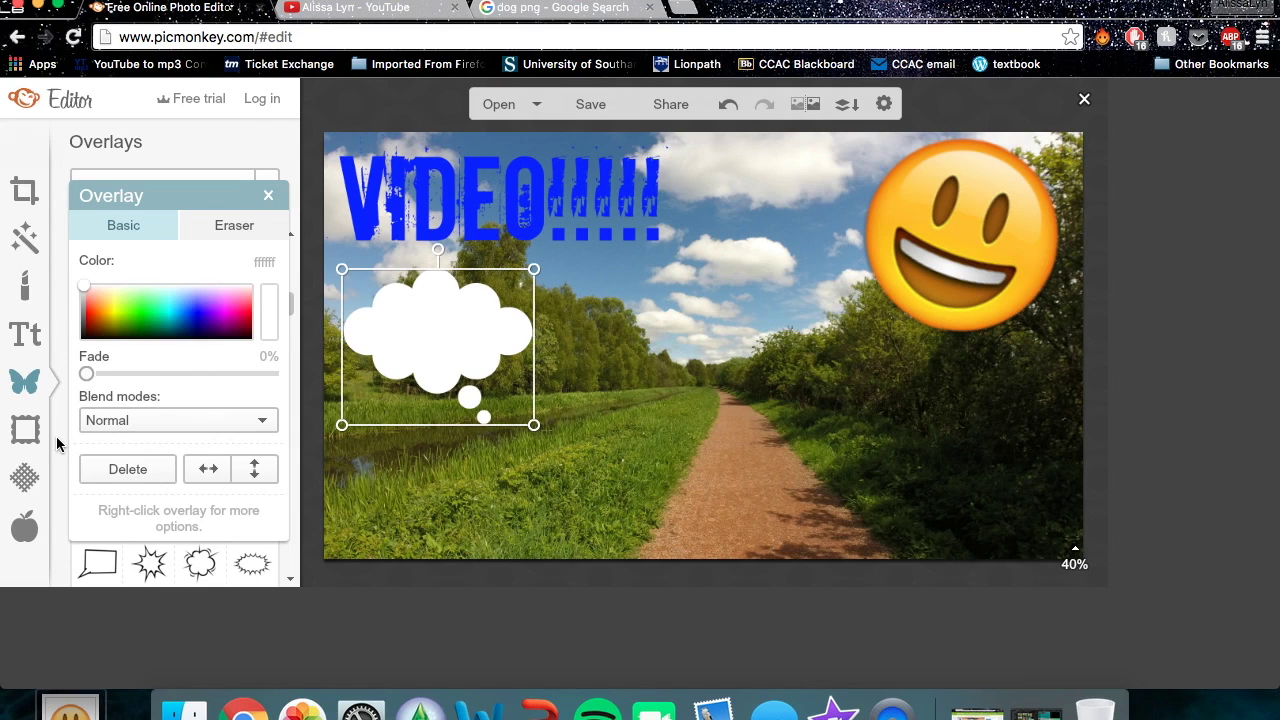
- Preview the Photo Corners and Drop Shadow frames on the thumbnail
click(24, 434)
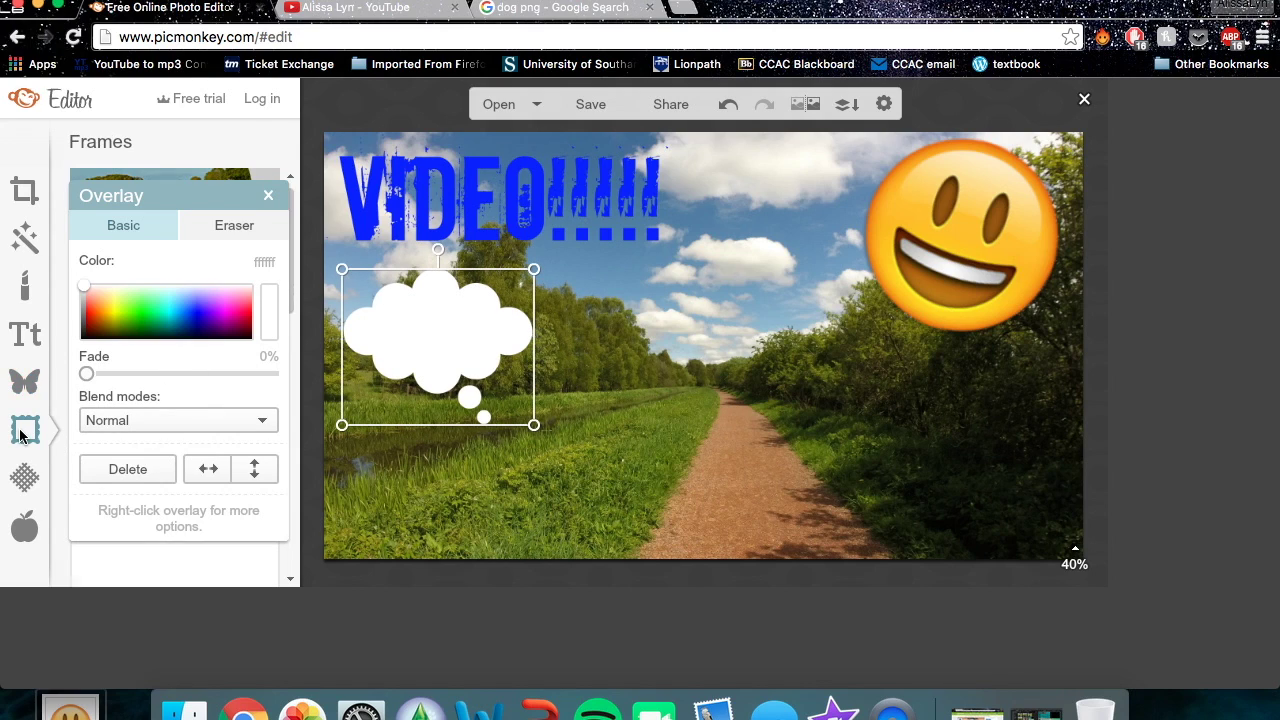
click(270, 196)
scroll(273, 385, down, 3)
click(228, 424)
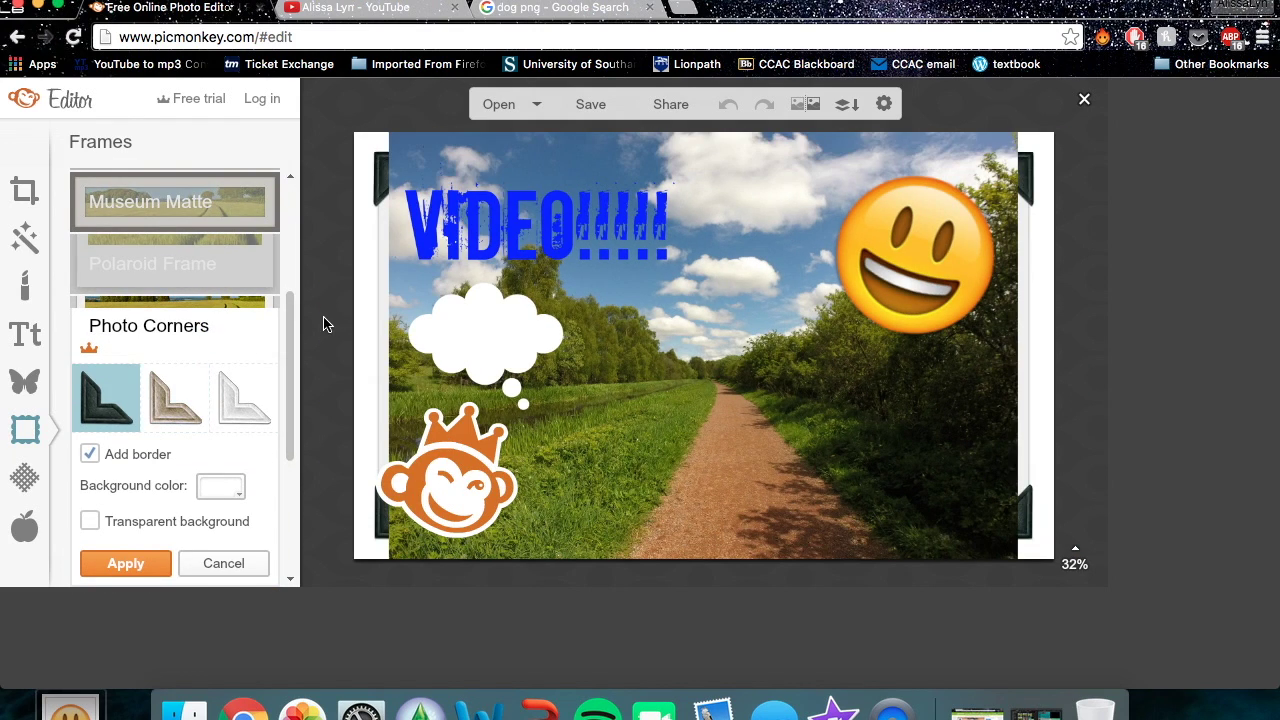
scroll(290, 340, up, 5)
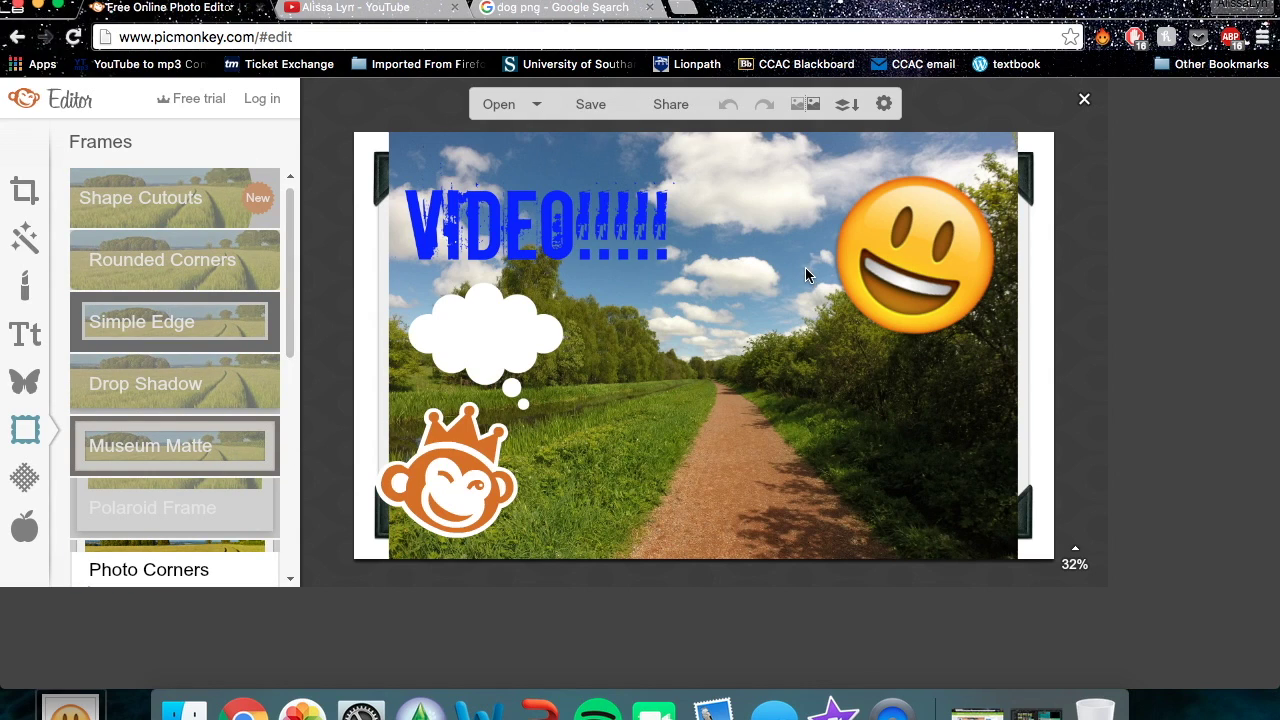
click(123, 377)
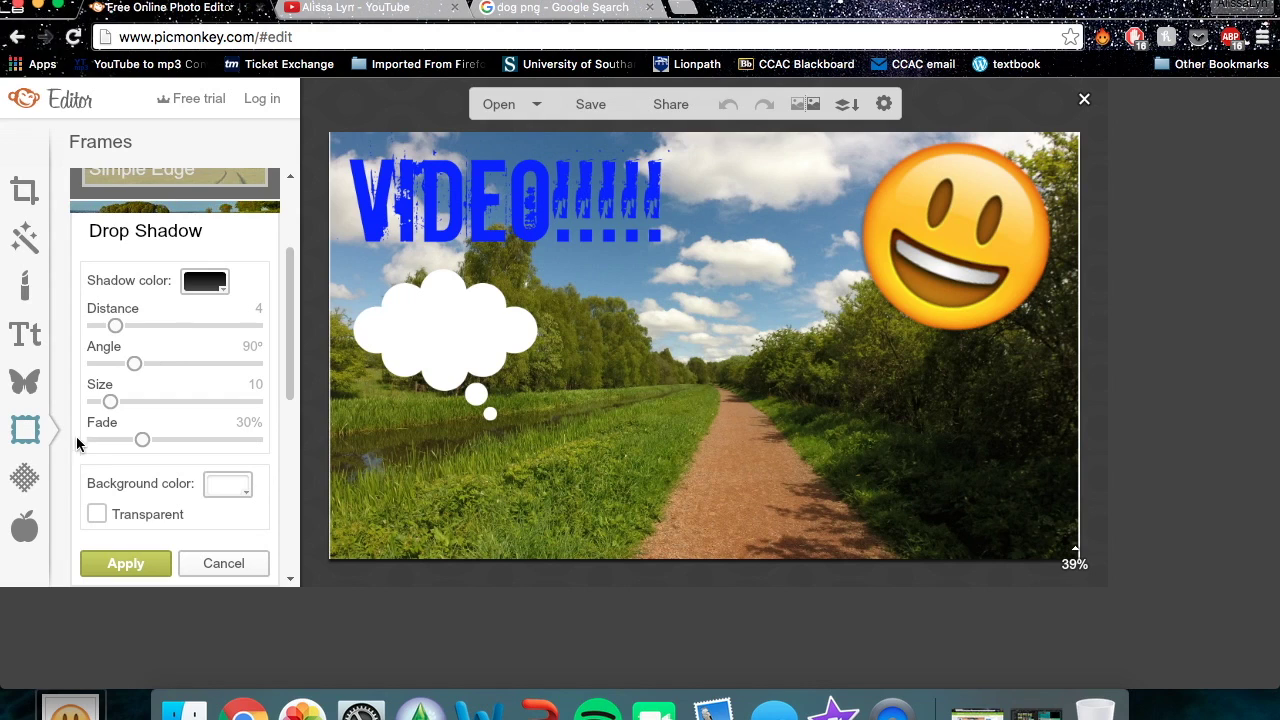
click(30, 362)
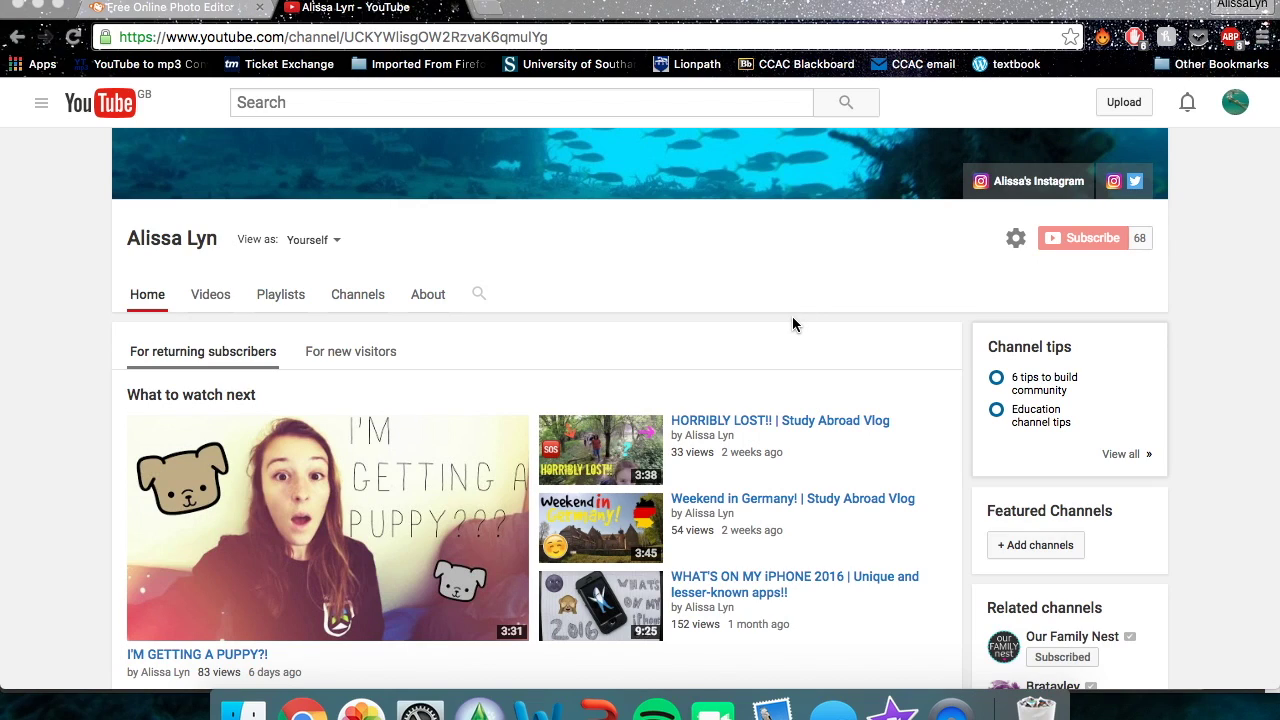
- On YouTube, open the "WHAT'S ON MY iPHONE 2016" video and follow the clickable annotation over its picture to the channel page
click(735, 594)
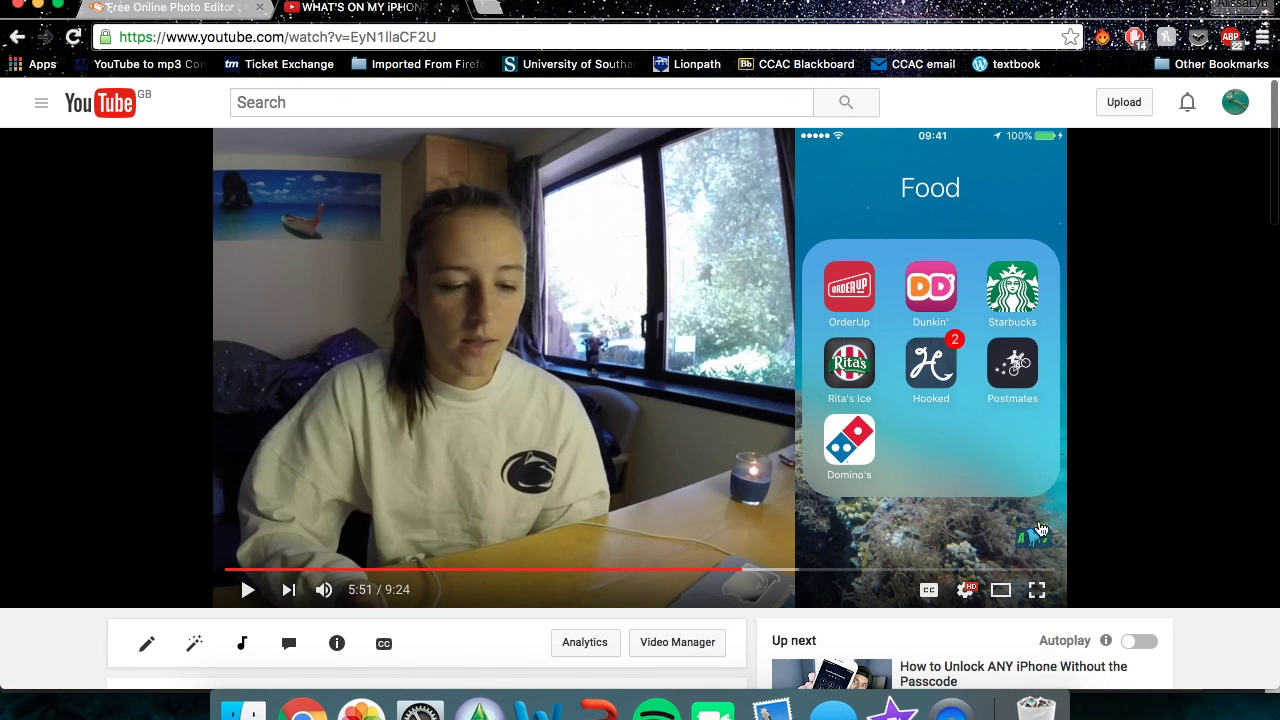
click(1046, 544)
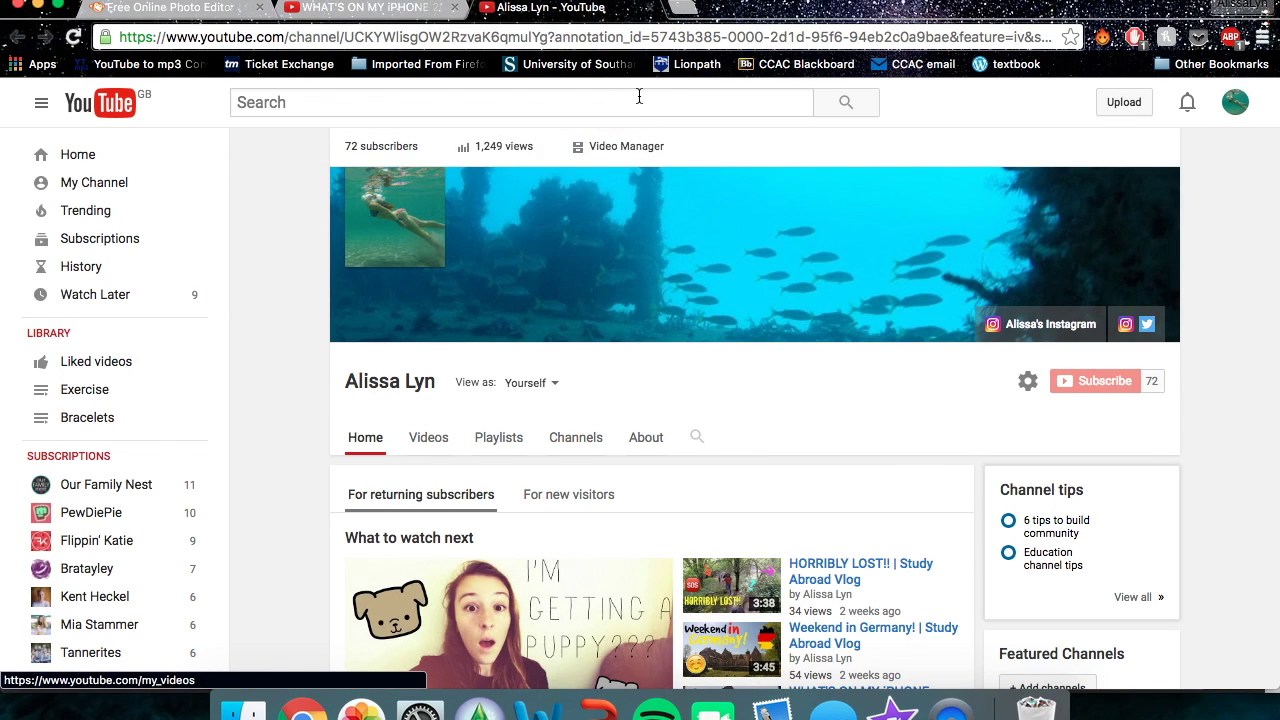
- Close the YouTube channel and video pages and start a new PicMonkey design on a Square canvas
click(651, 7)
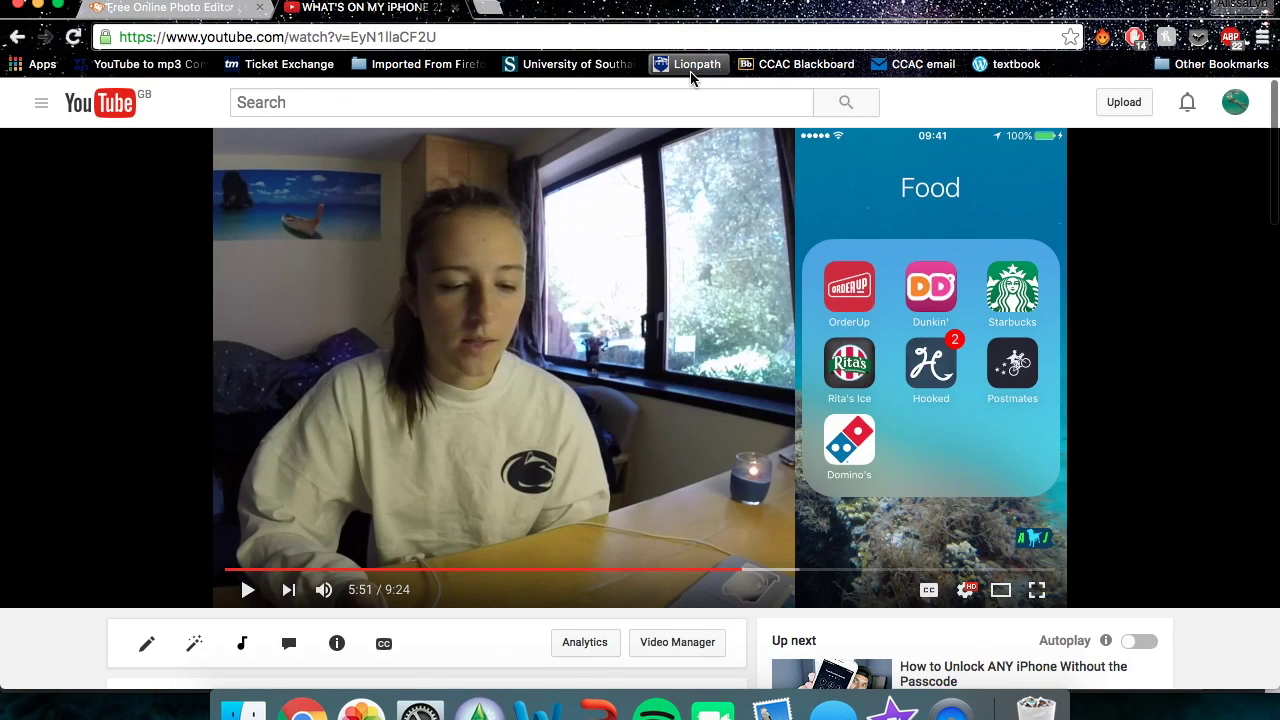
click(456, 8)
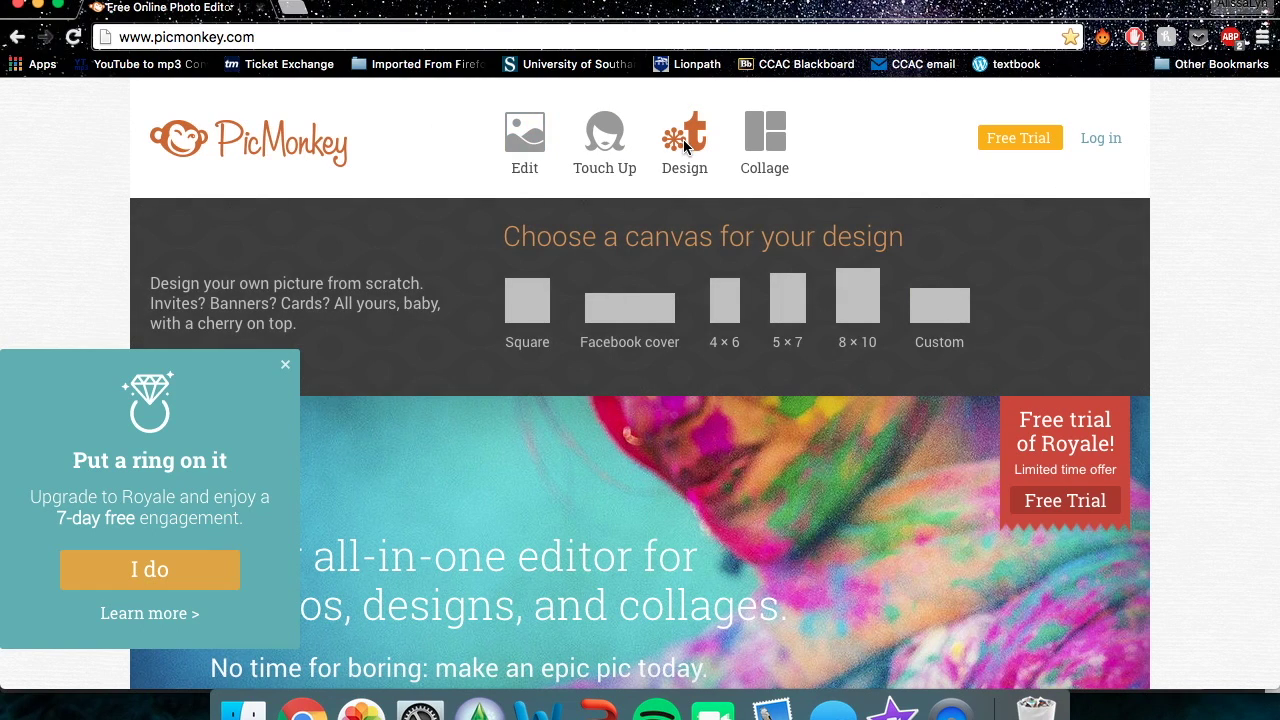
click(519, 300)
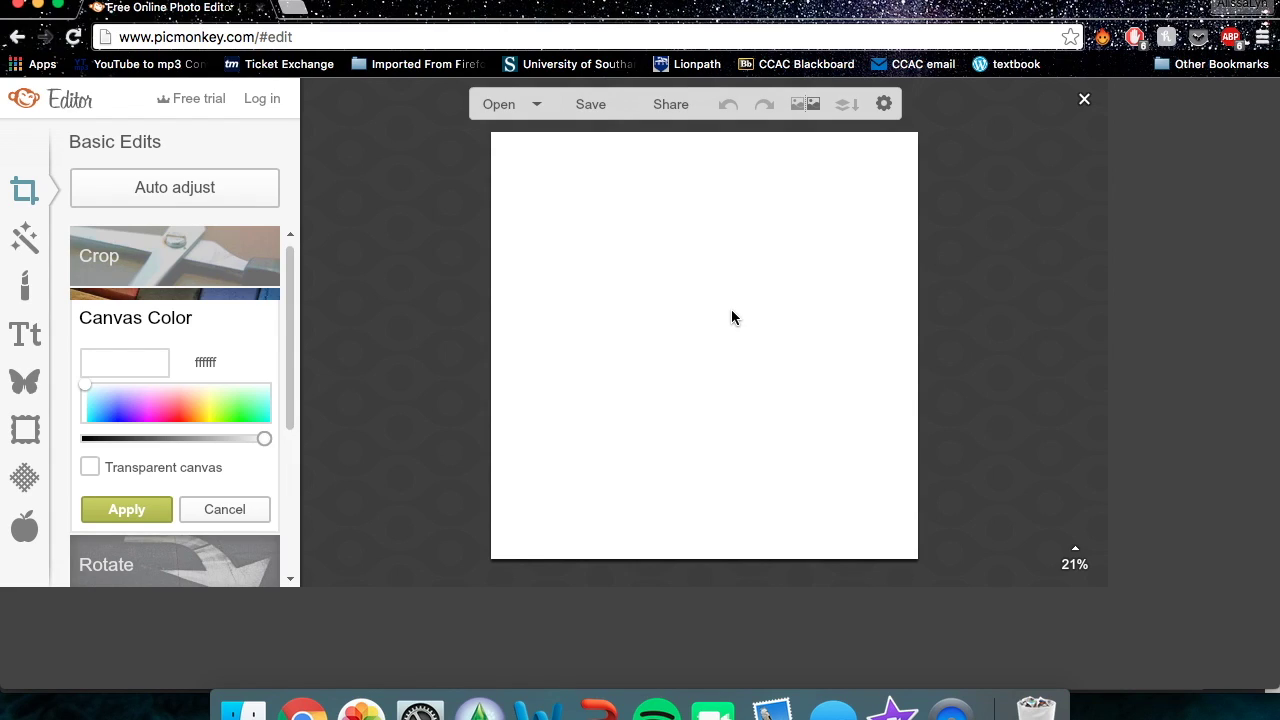
- Search Google for "fish png" and save the yellow Zebrasoma tang clipart with transparent background to the desktop
key(ctrl+t)
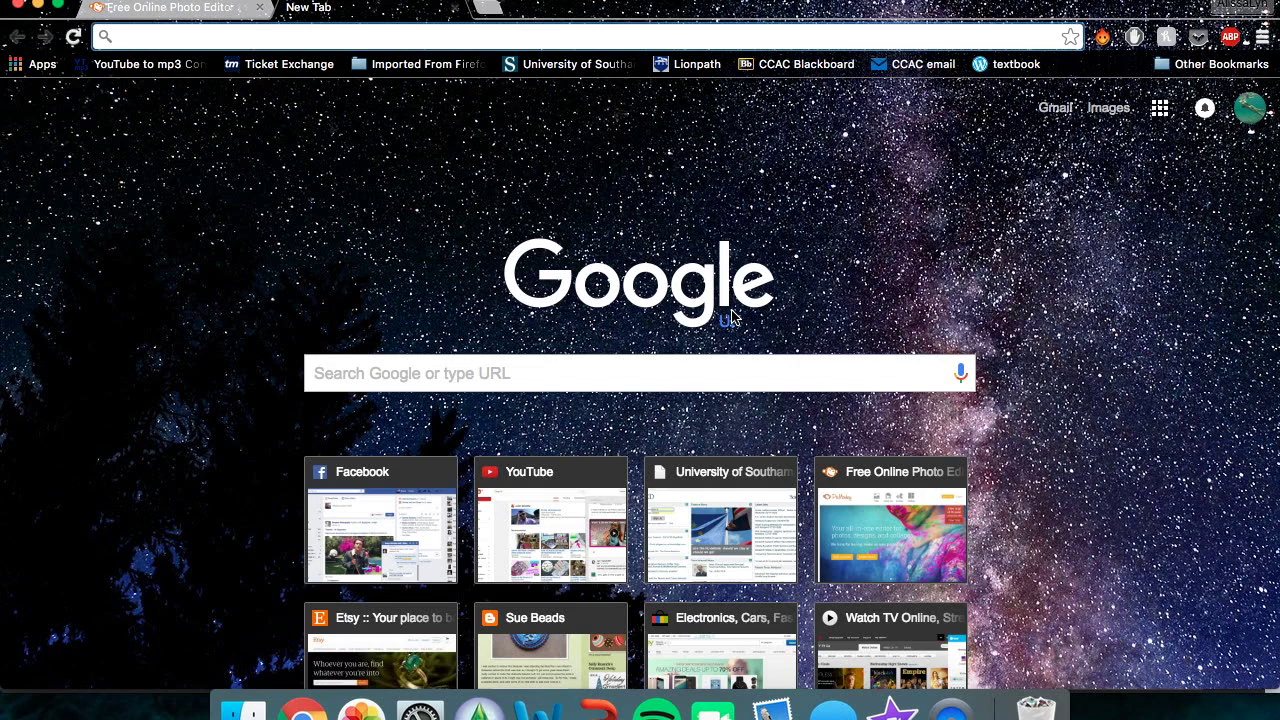
text(fish png)
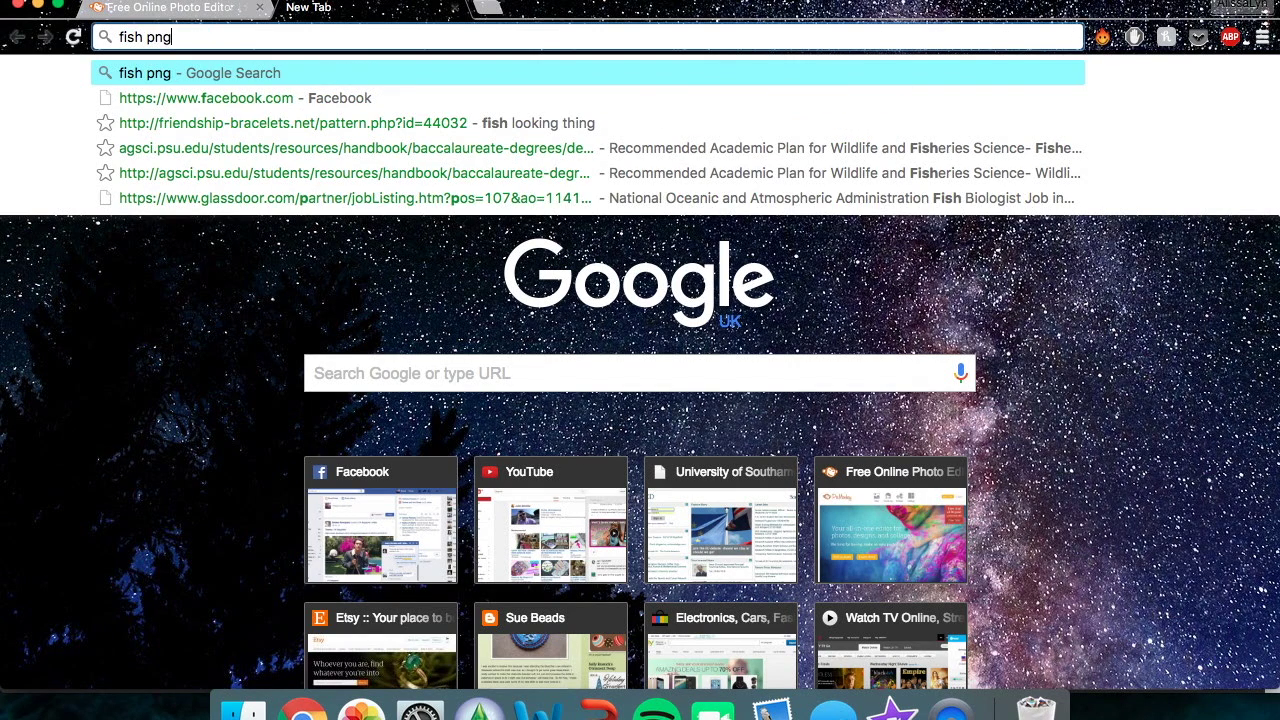
key(Return)
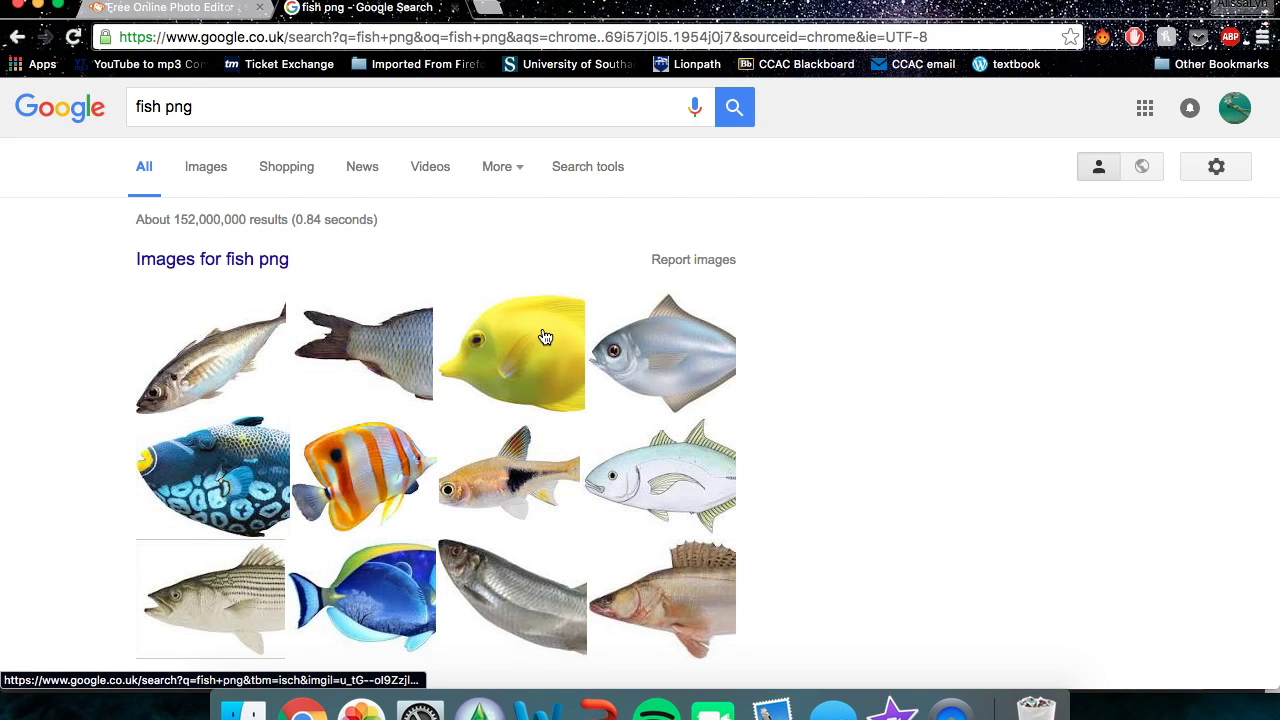
scroll(414, 398, down, 2)
scroll(480, 370, up, 1)
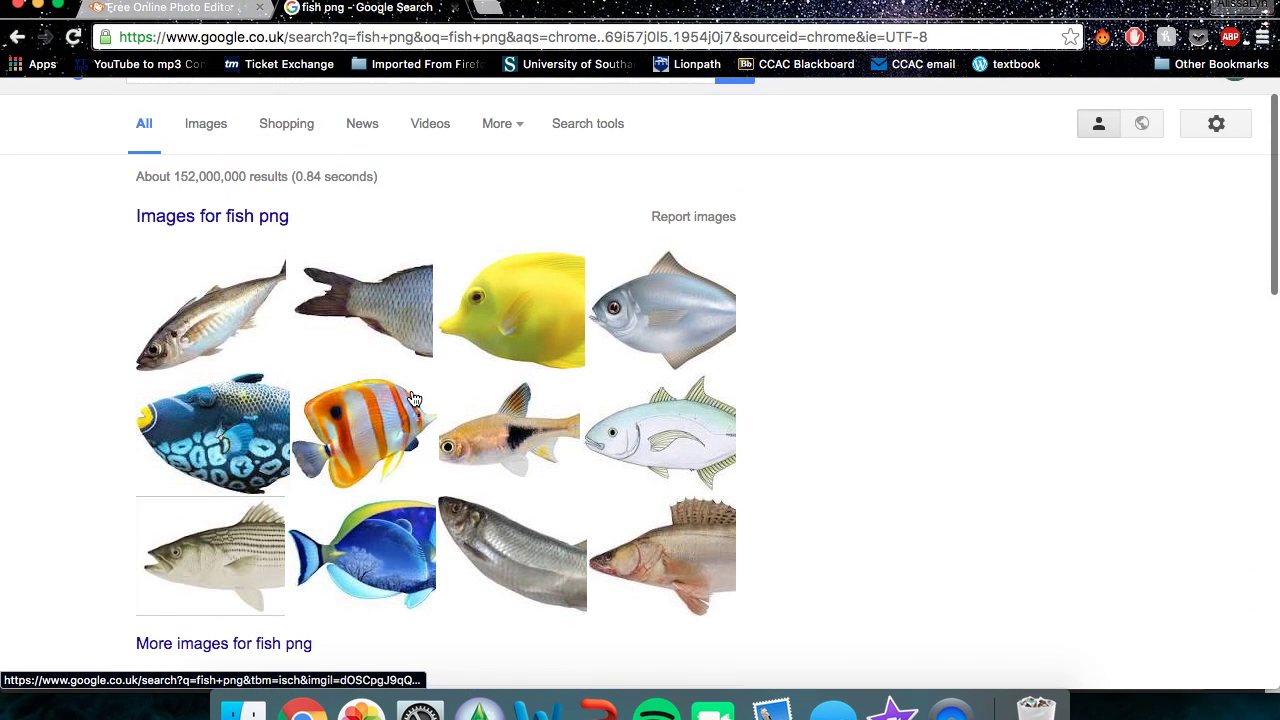
click(537, 295)
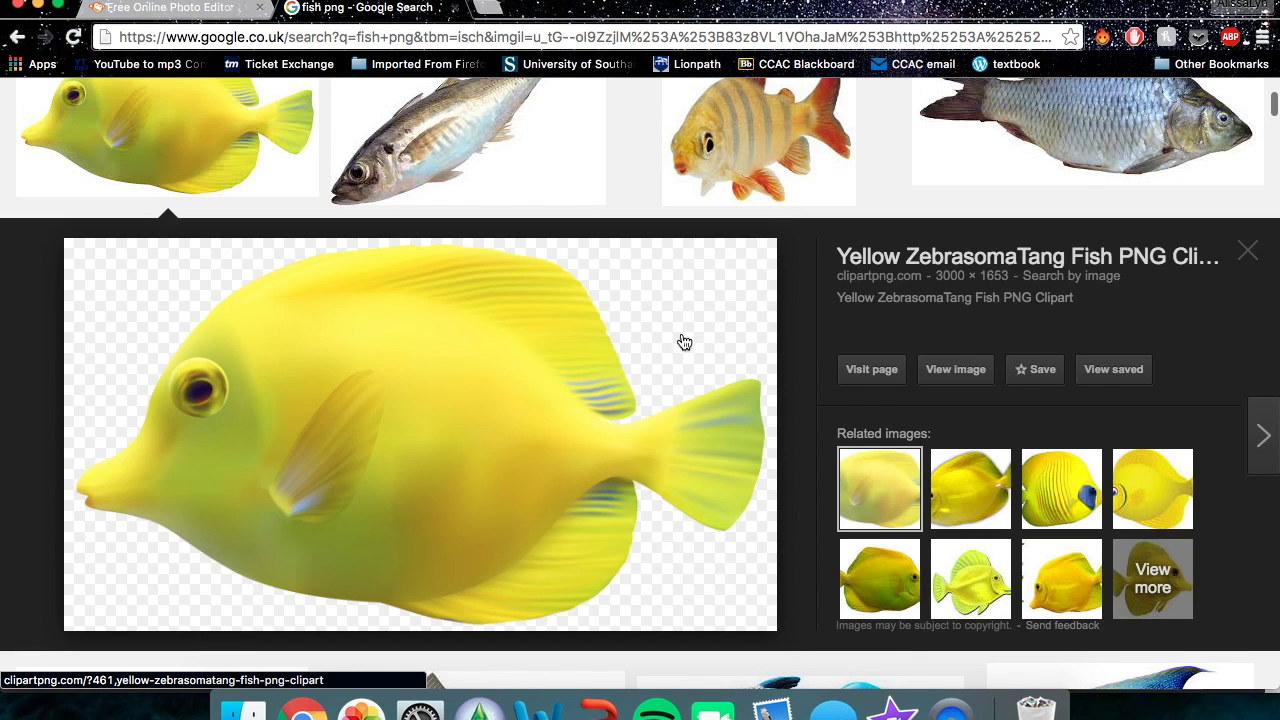
drag(272, 495, 215, 12)
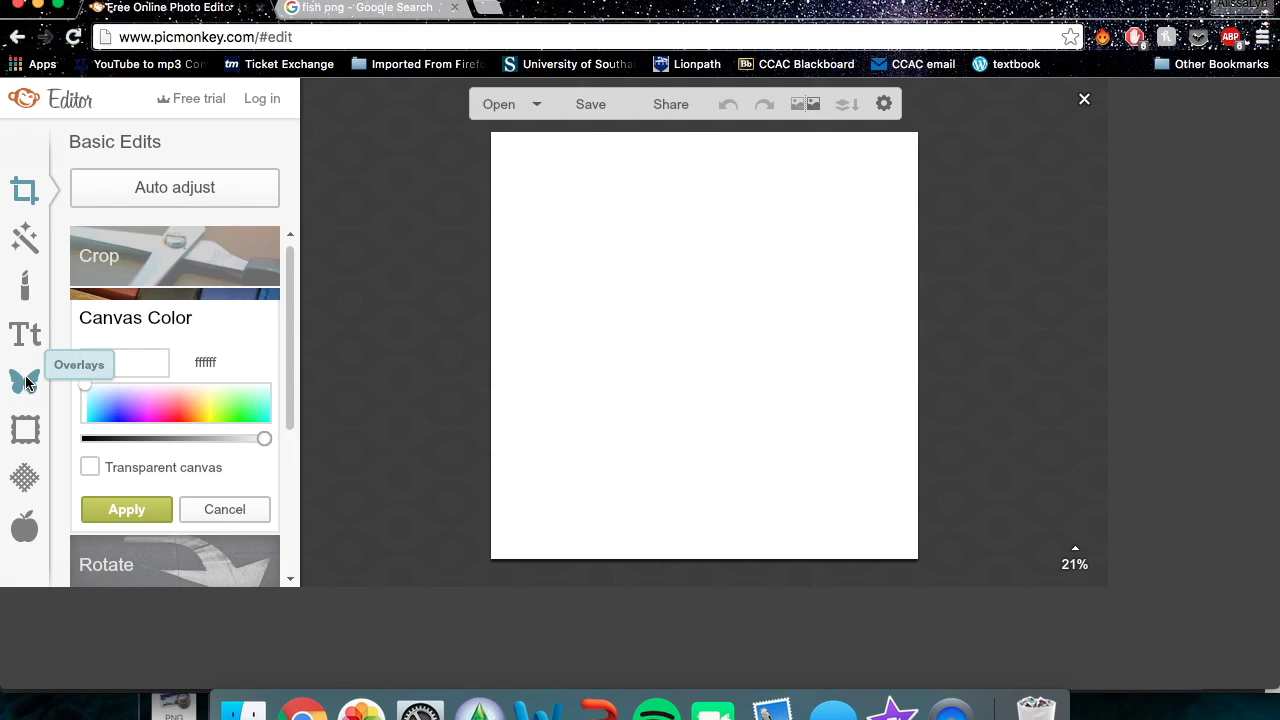
- Back in PicMonkey, add the saved yellow fish image from the Desktop to the white canvas as your own overlay
click(26, 381)
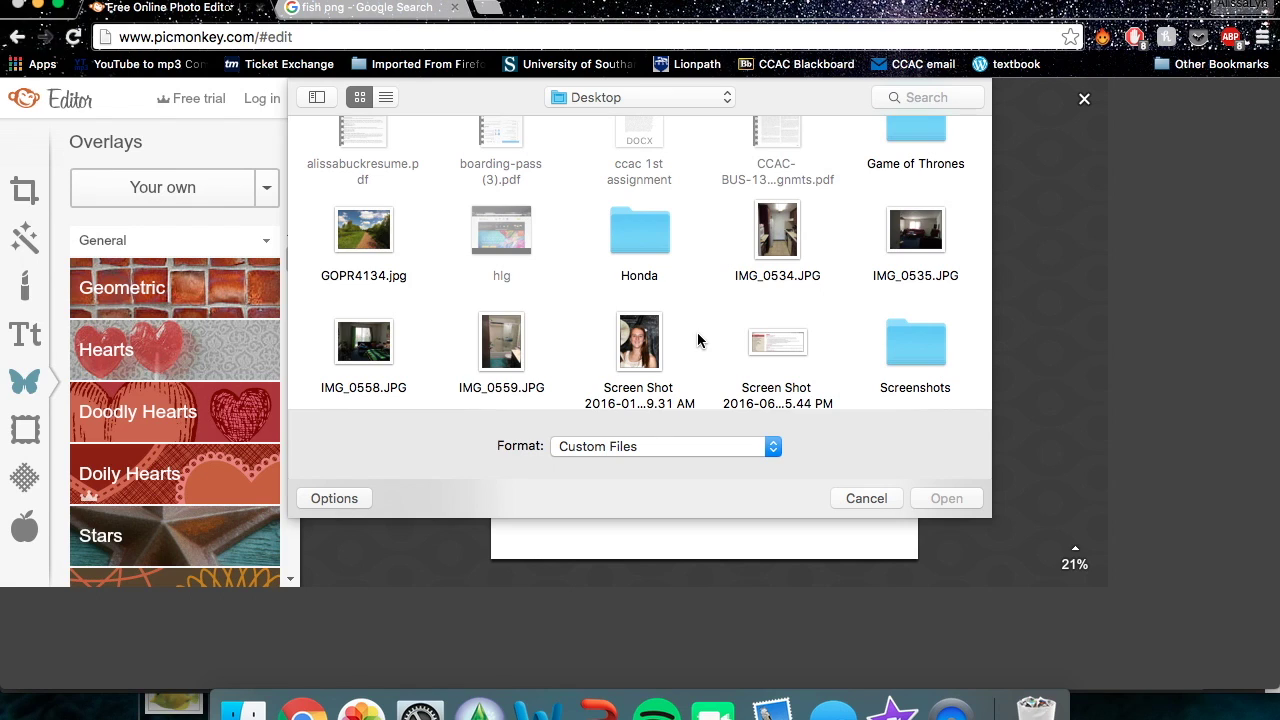
scroll(697, 340, down, 3)
click(520, 341)
double_click(520, 334)
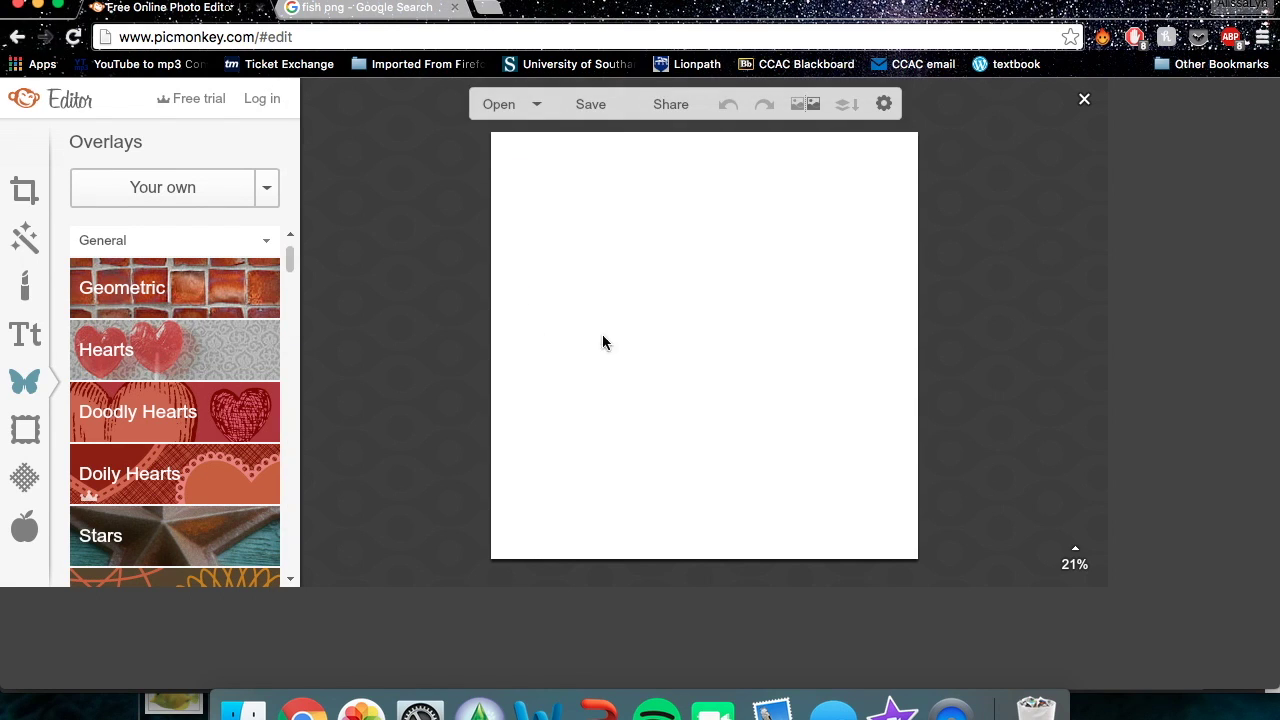
click(841, 332)
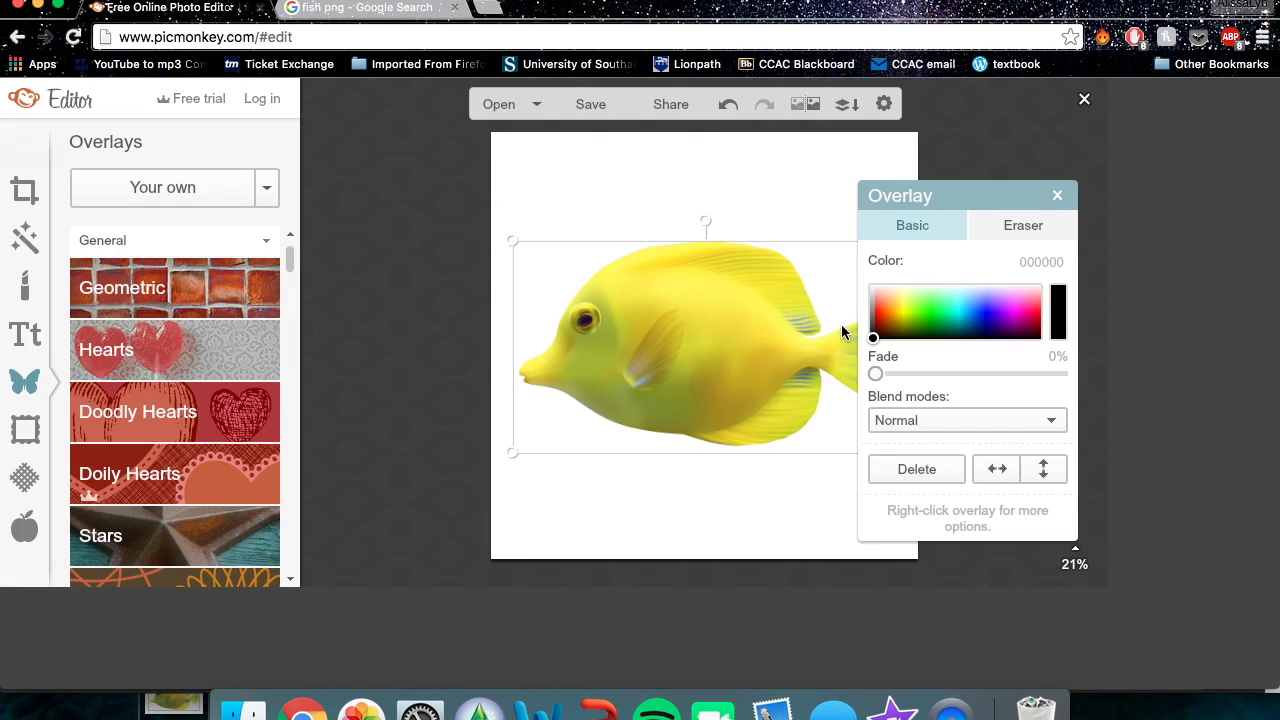
click(1058, 197)
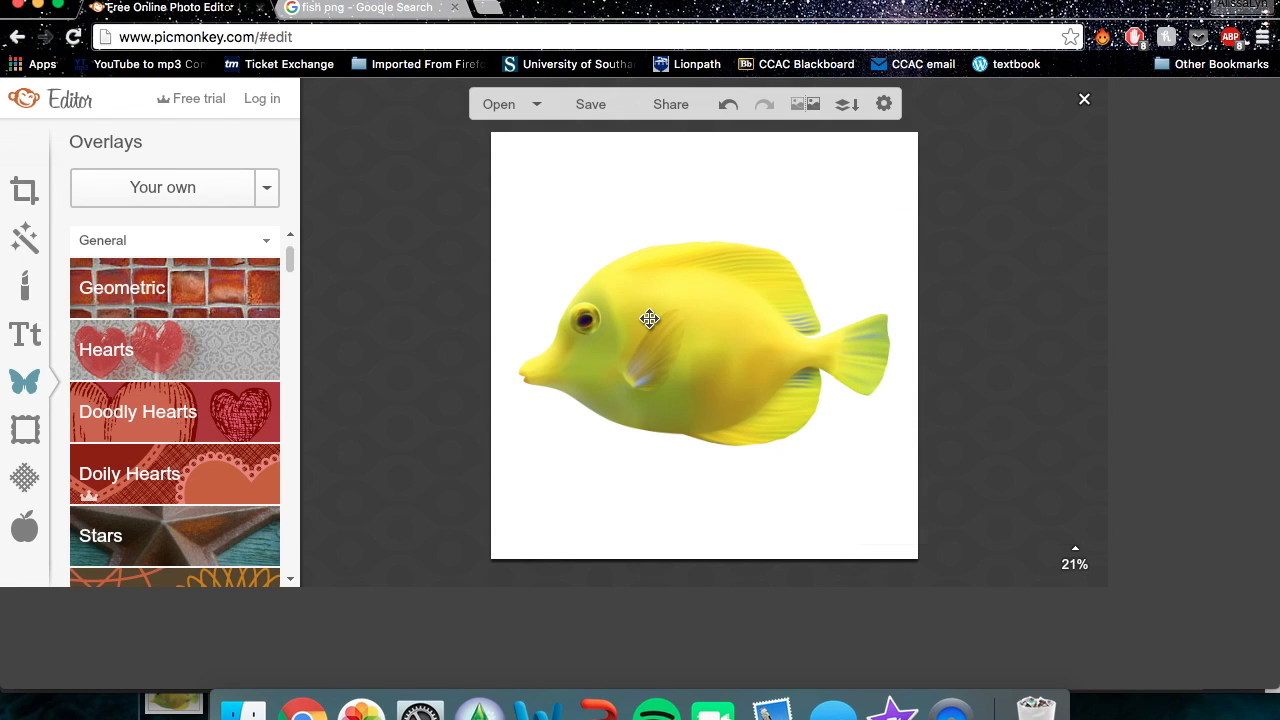
click(649, 319)
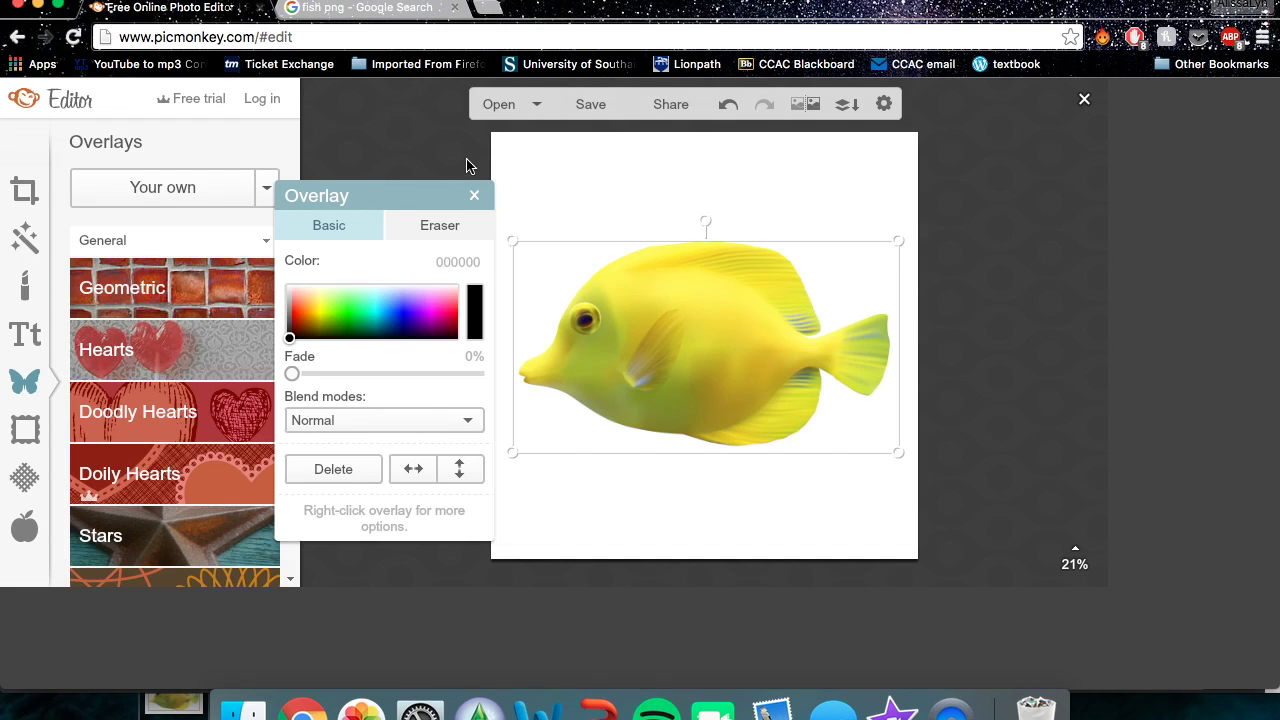
click(474, 195)
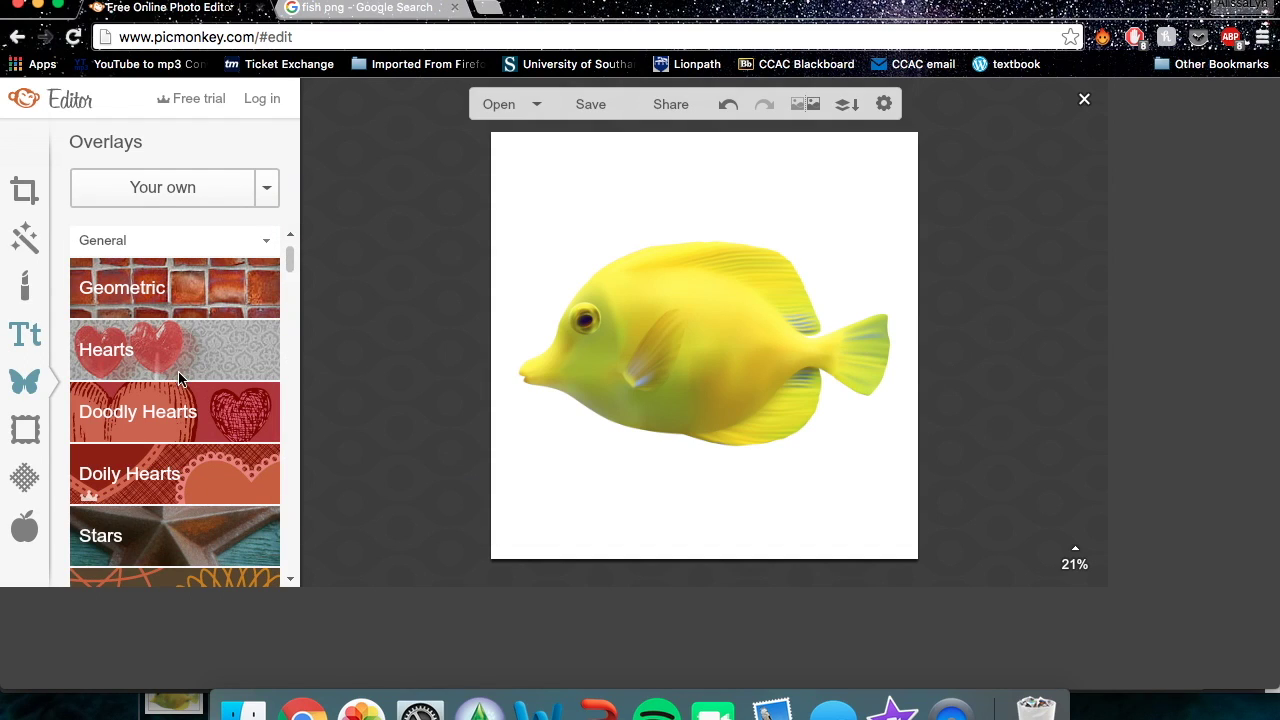
- Add the text "HI THERE" over the fish in the Tall Dark and Handsome font
click(25, 336)
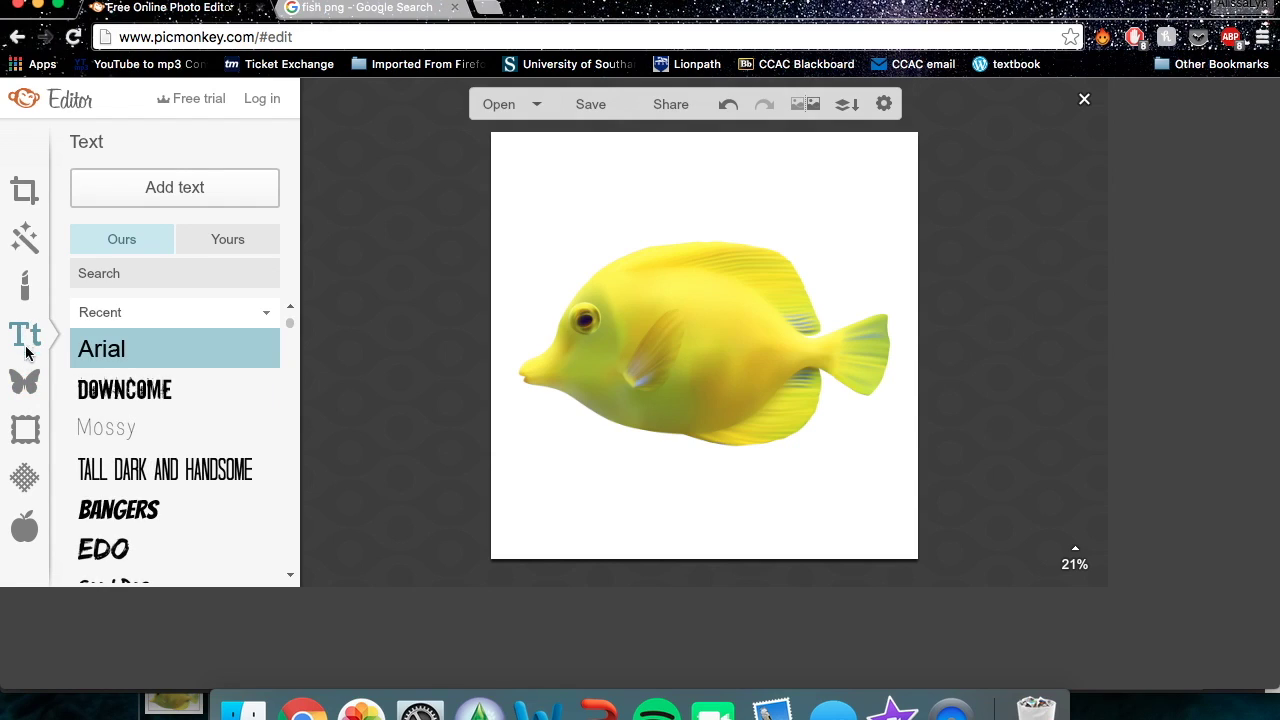
click(151, 477)
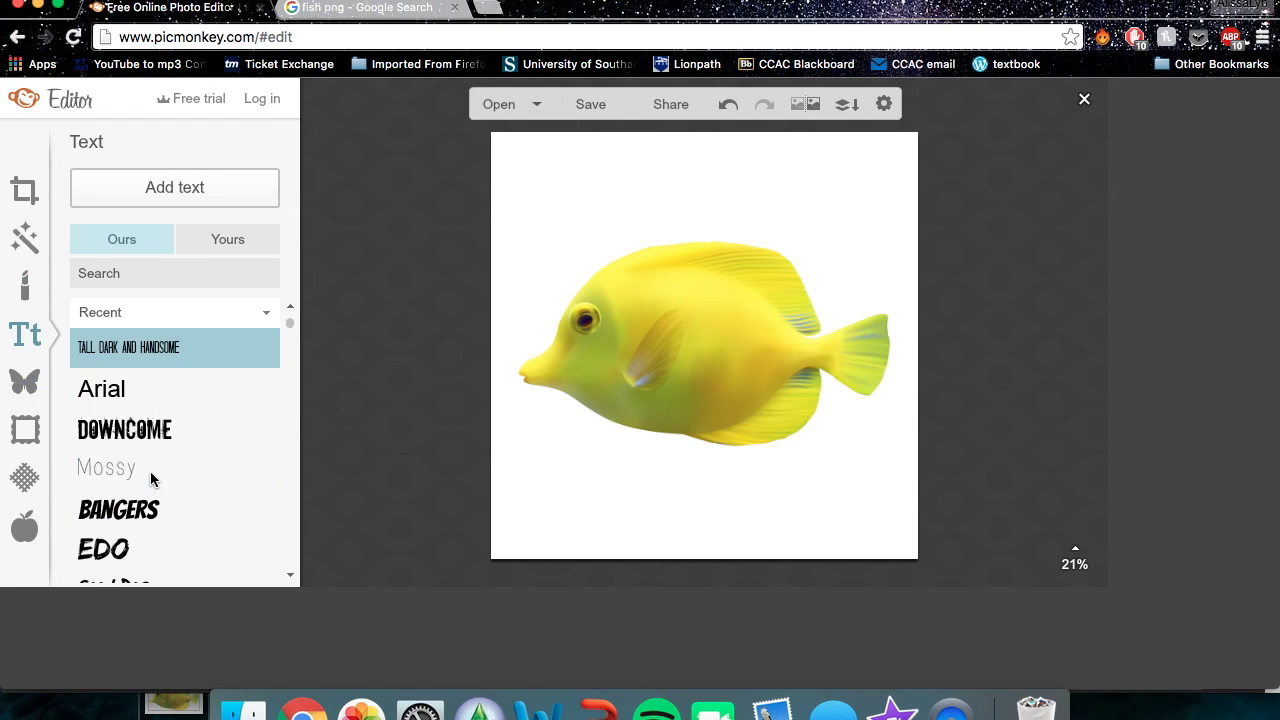
click(171, 187)
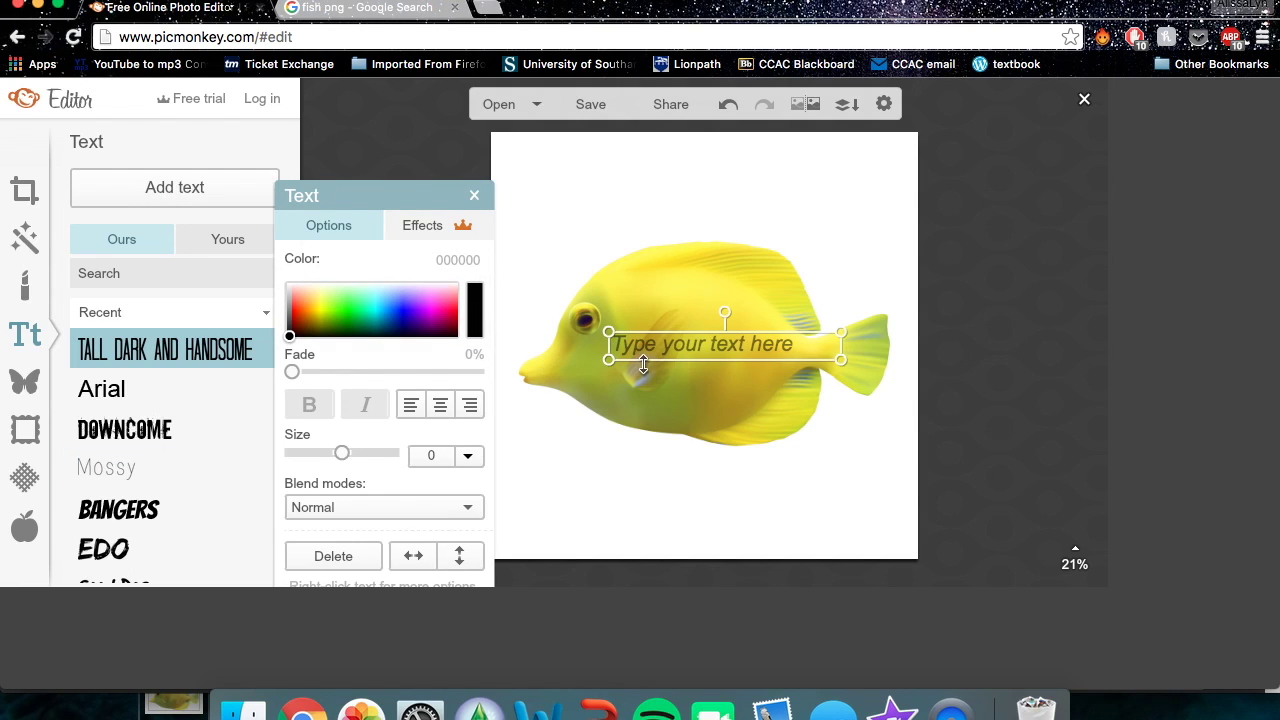
click(652, 347)
click(652, 347)
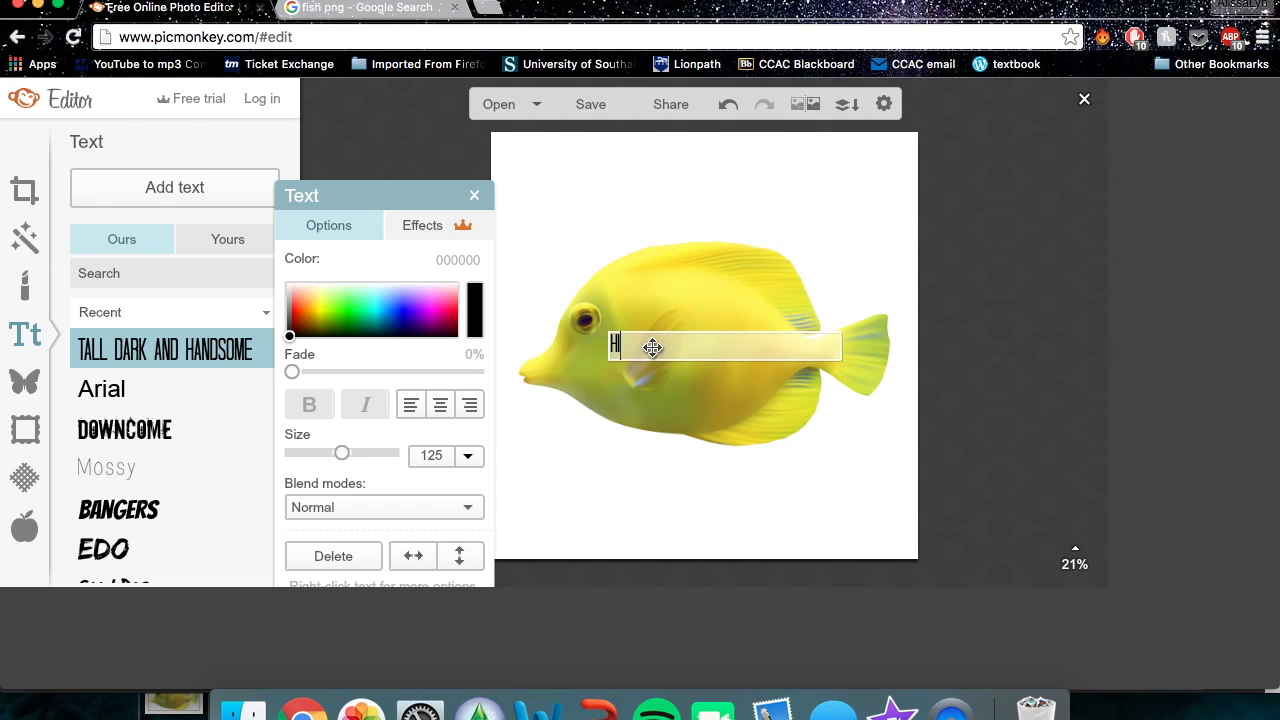
text(HI THERE)
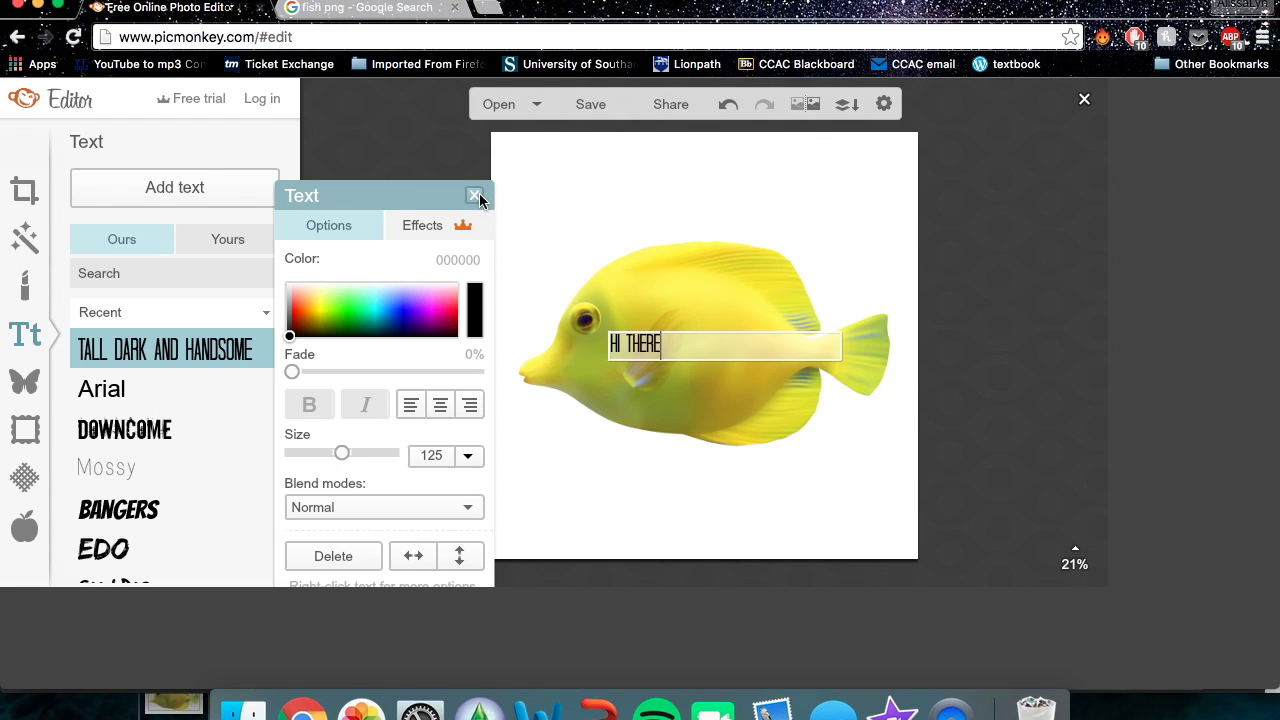
- Try a bright green for the "HI THERE" text and settle on dark blue 2900b4
drag(669, 348, 596, 348)
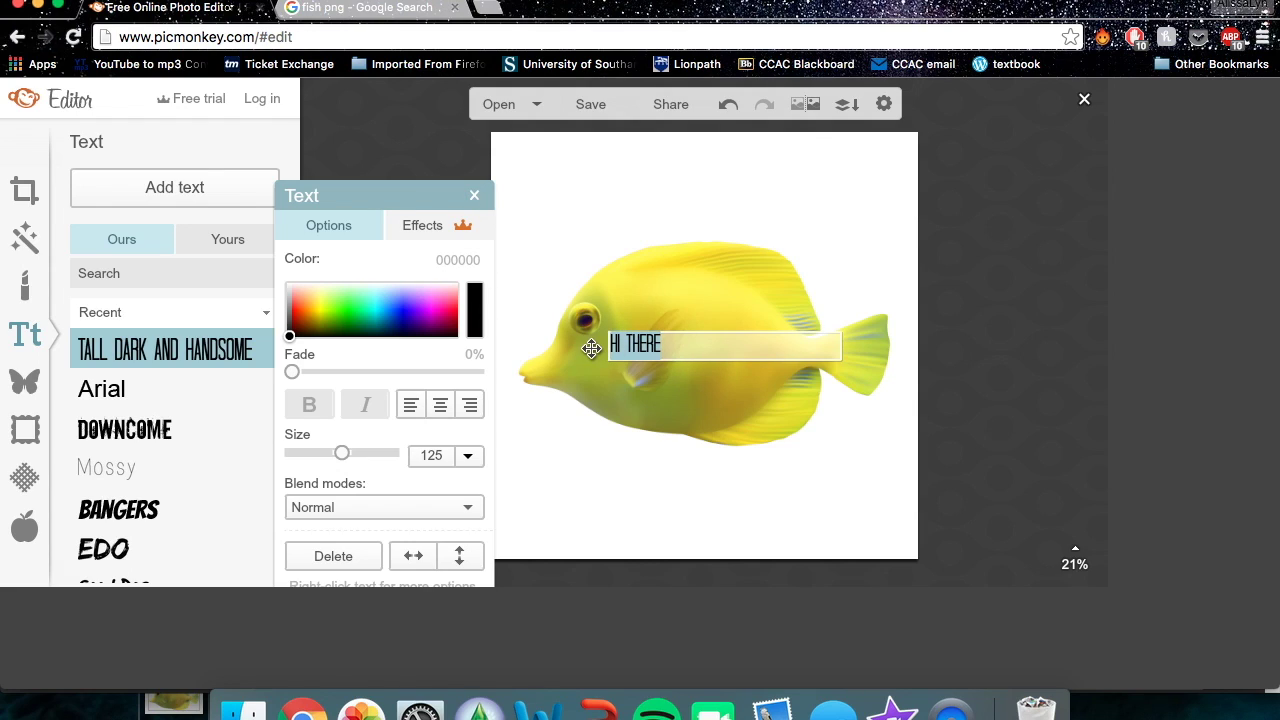
click(343, 305)
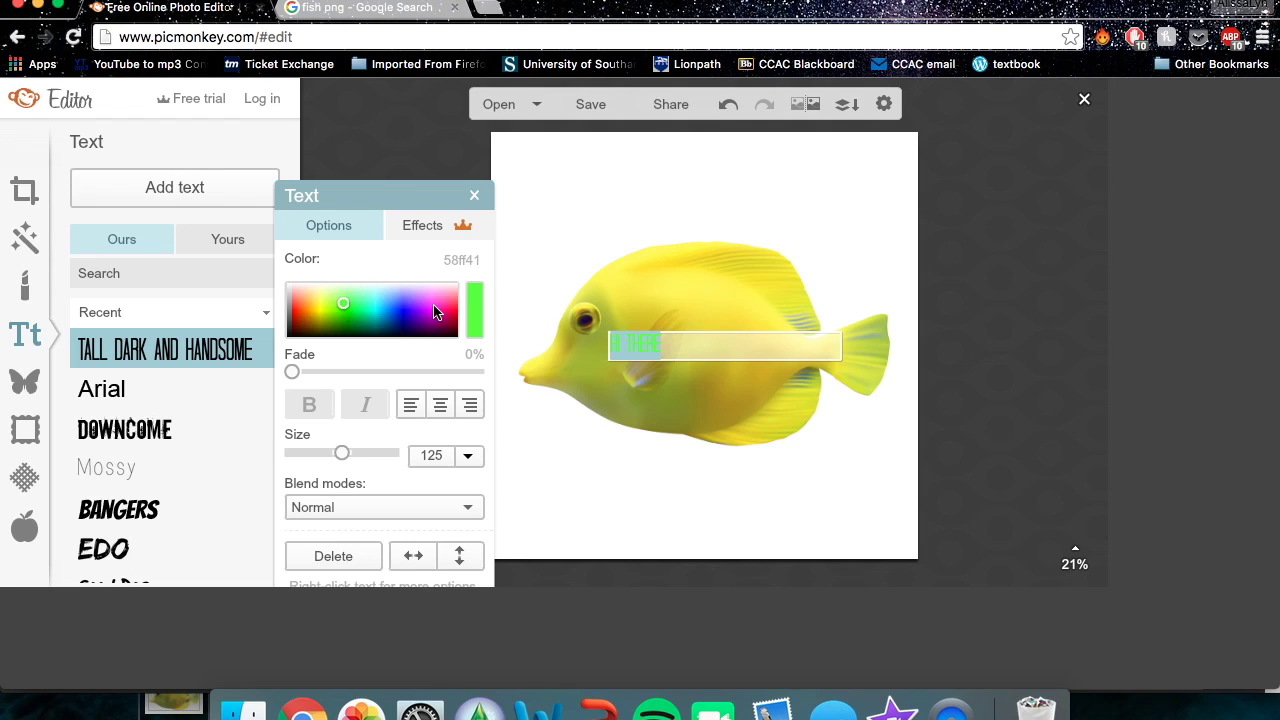
click(408, 318)
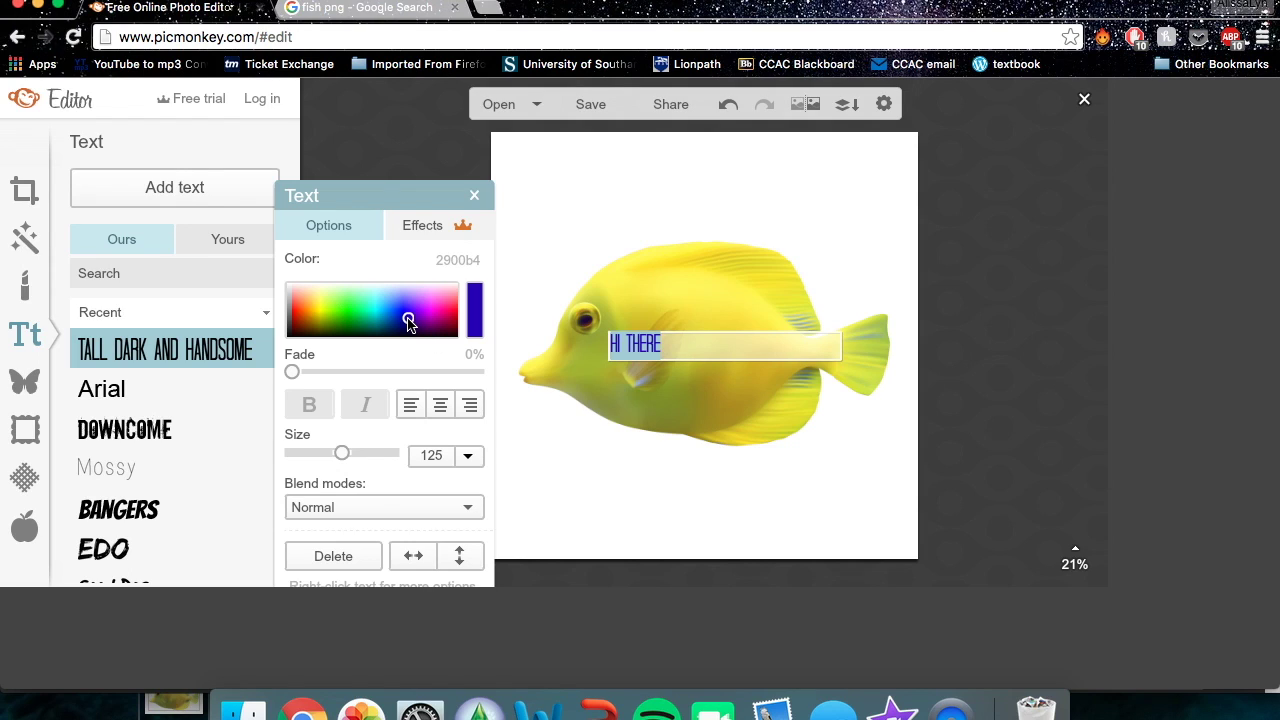
click(474, 195)
- Enlarge the "HI THERE" text to size 254 and place it on the rear half of the fish's body
click(653, 350)
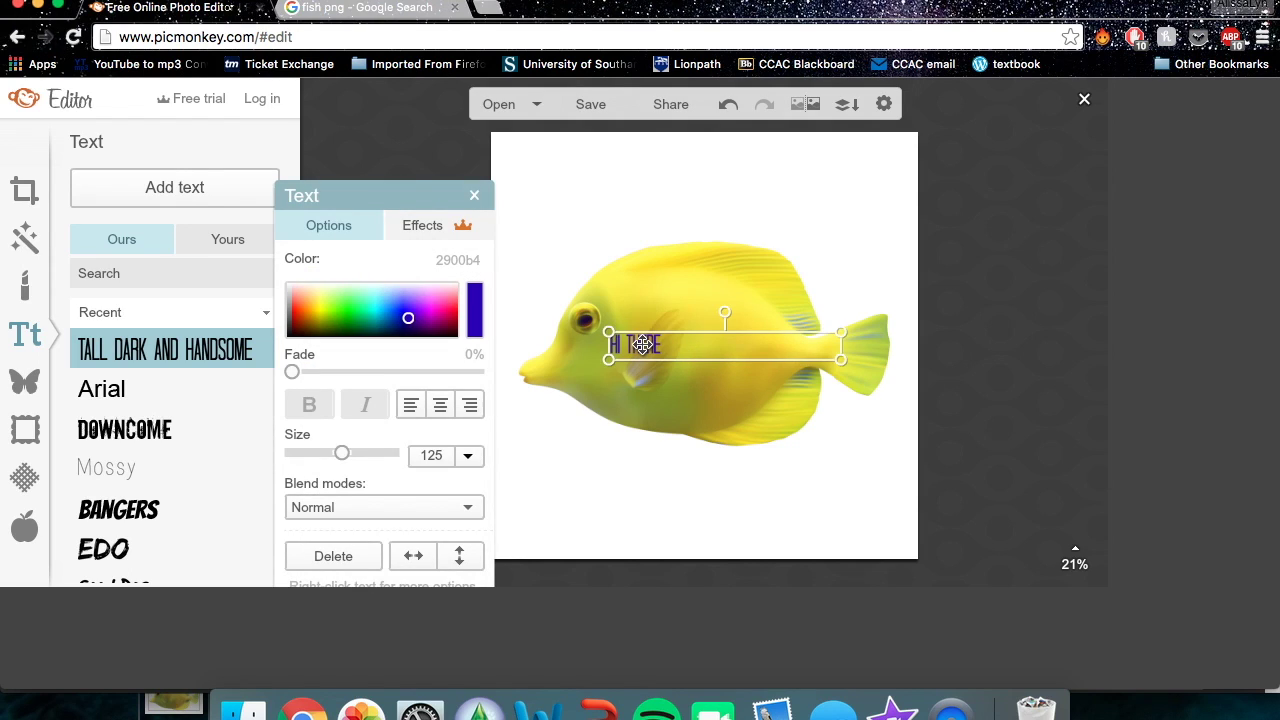
drag(863, 323, 1014, 289)
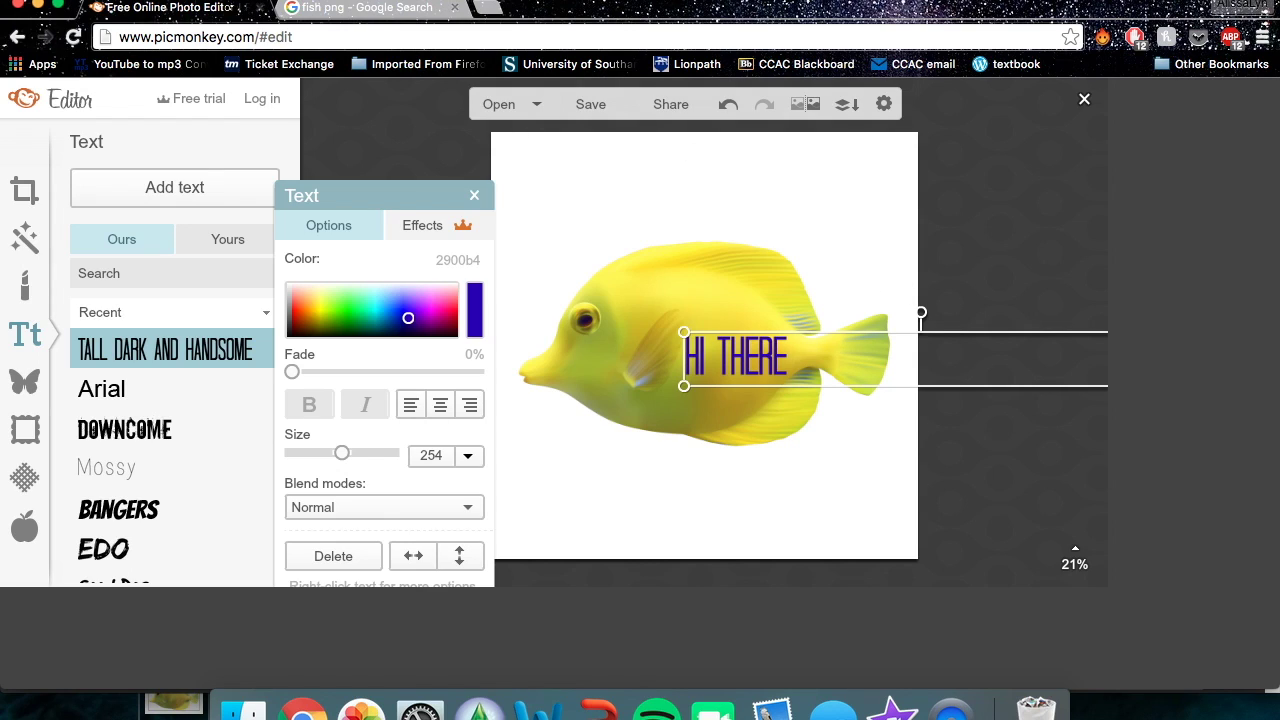
click(470, 195)
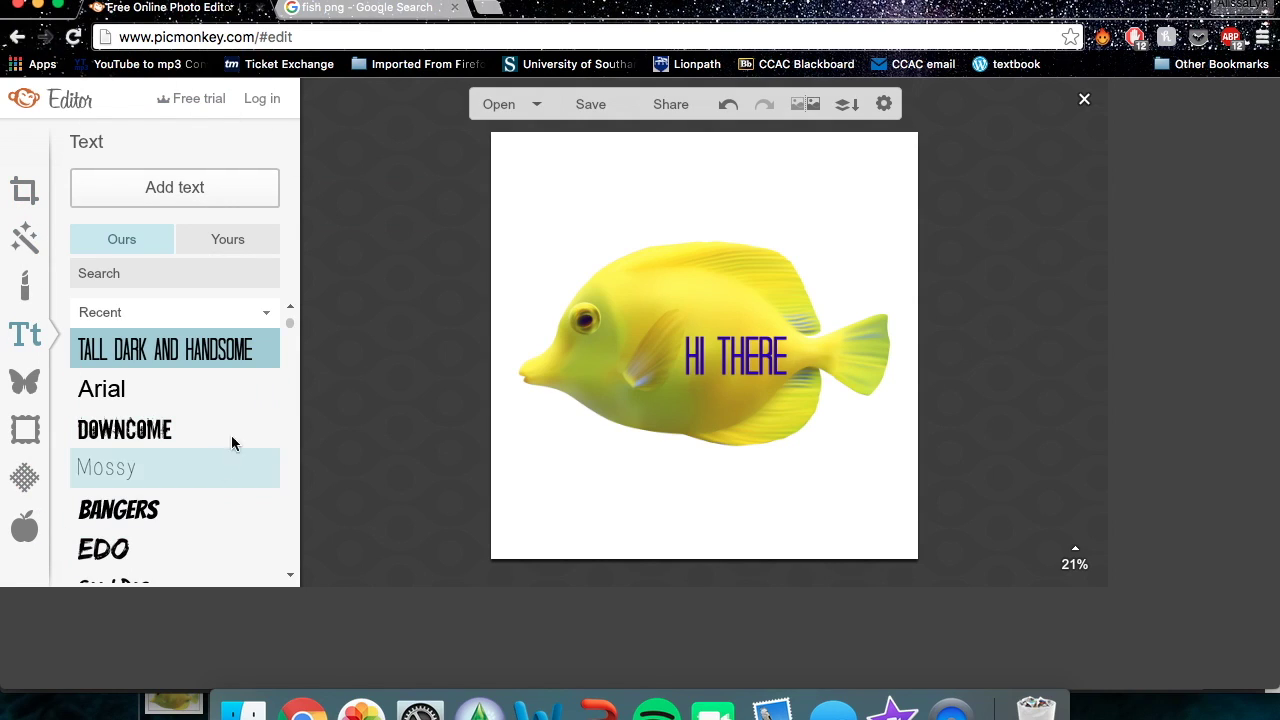
- Save the design to the Desktop as "Untitledwater" in .png format
click(590, 106)
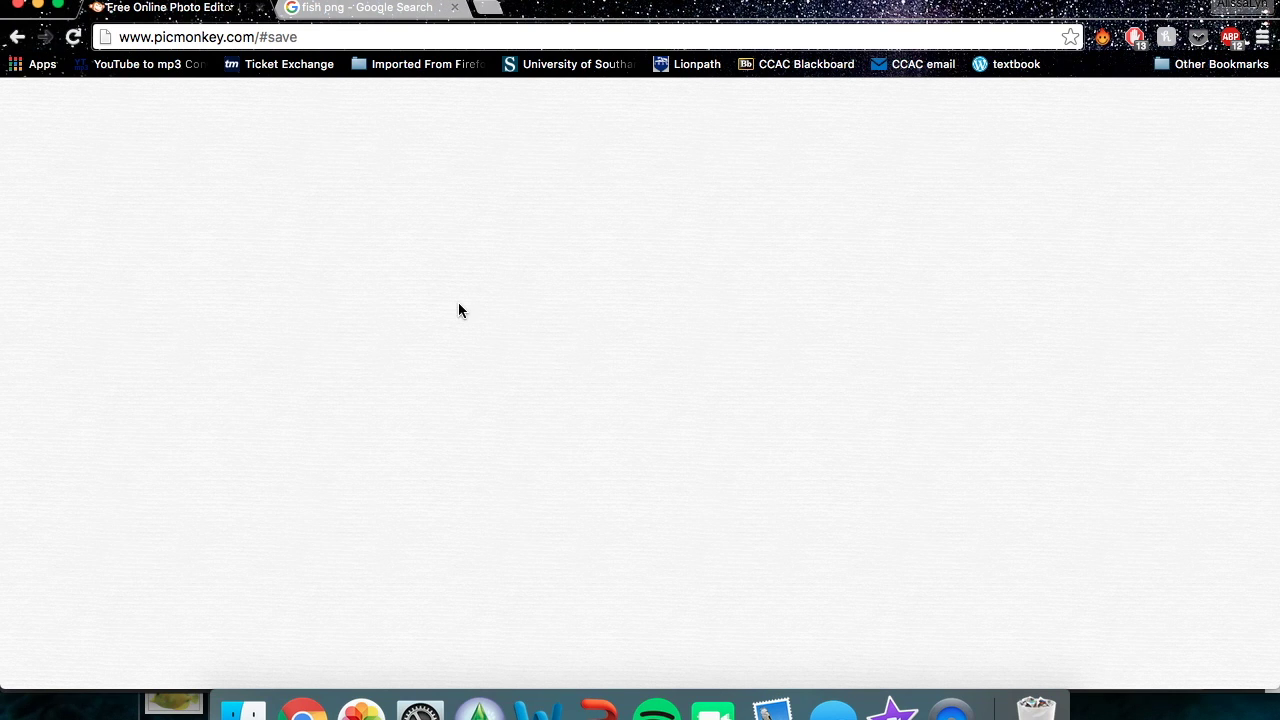
click(103, 229)
text(water)
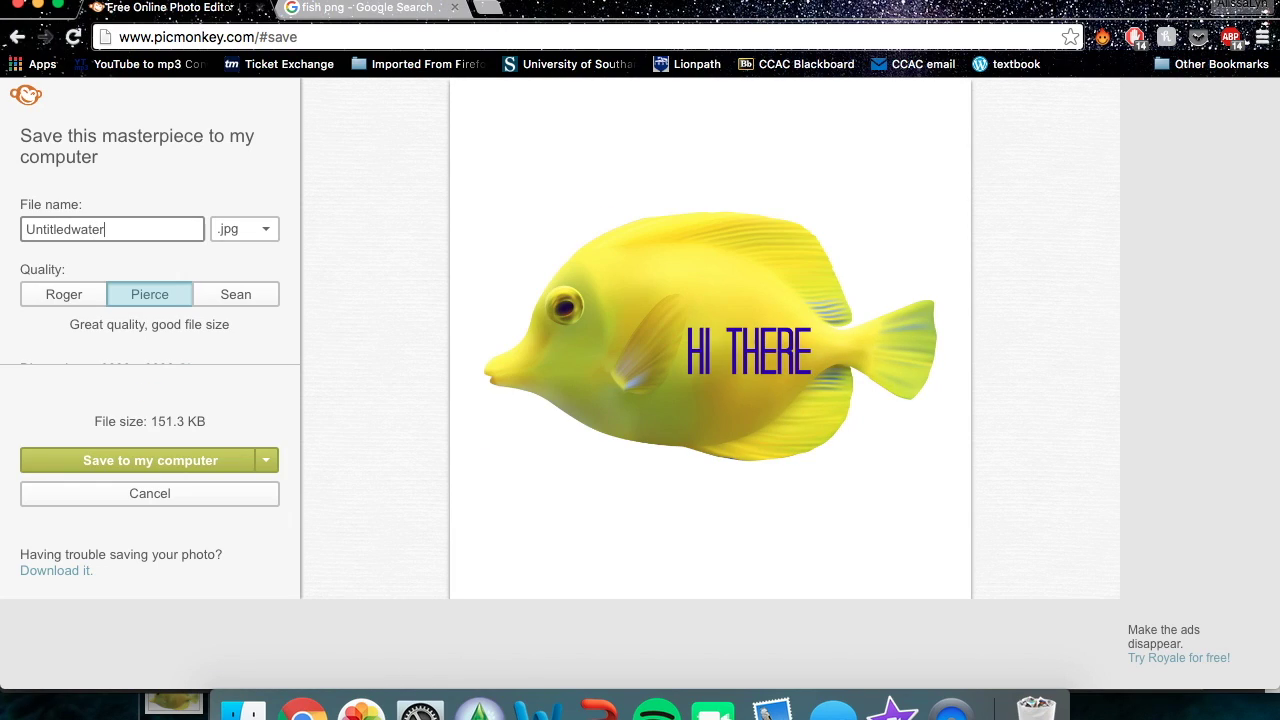
click(270, 236)
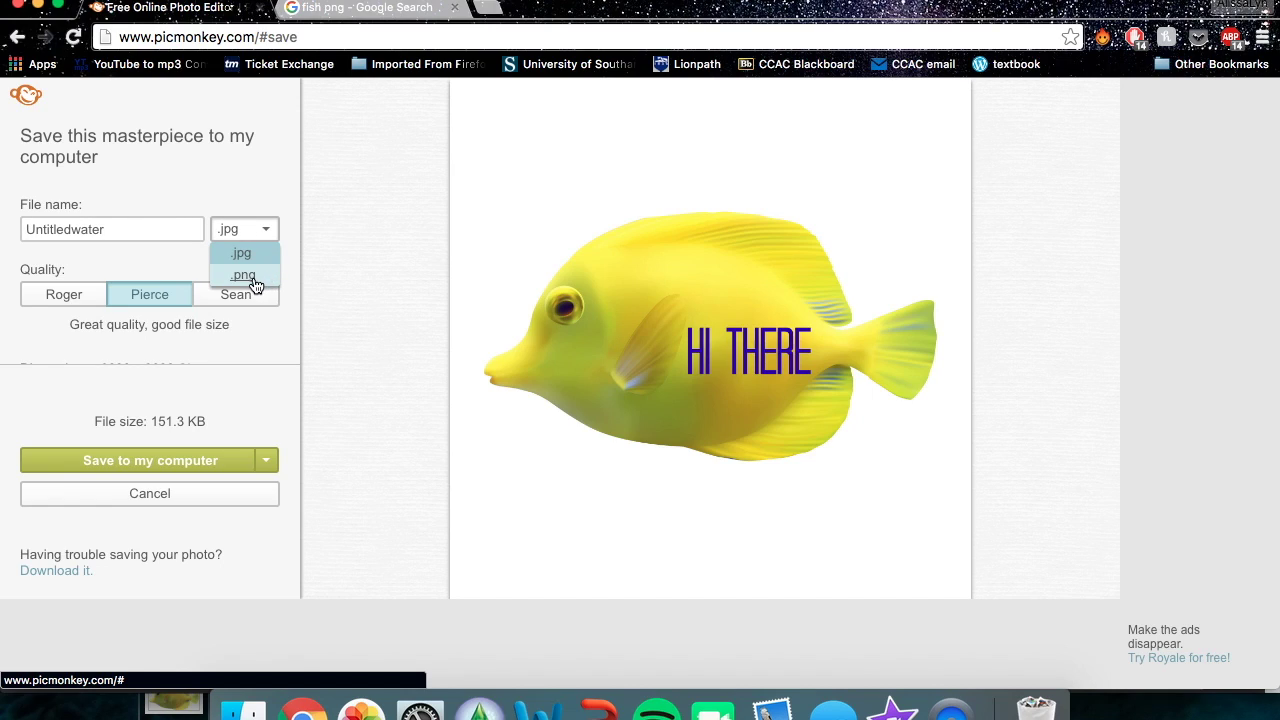
click(253, 277)
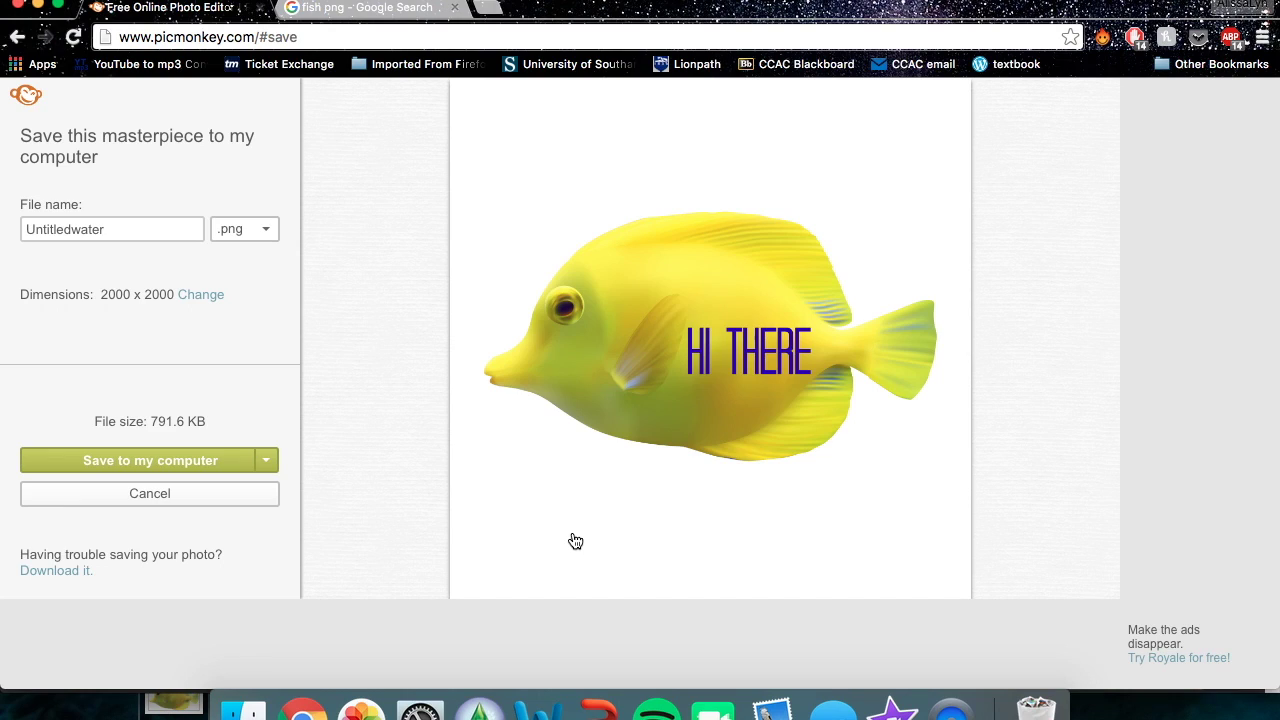
click(224, 460)
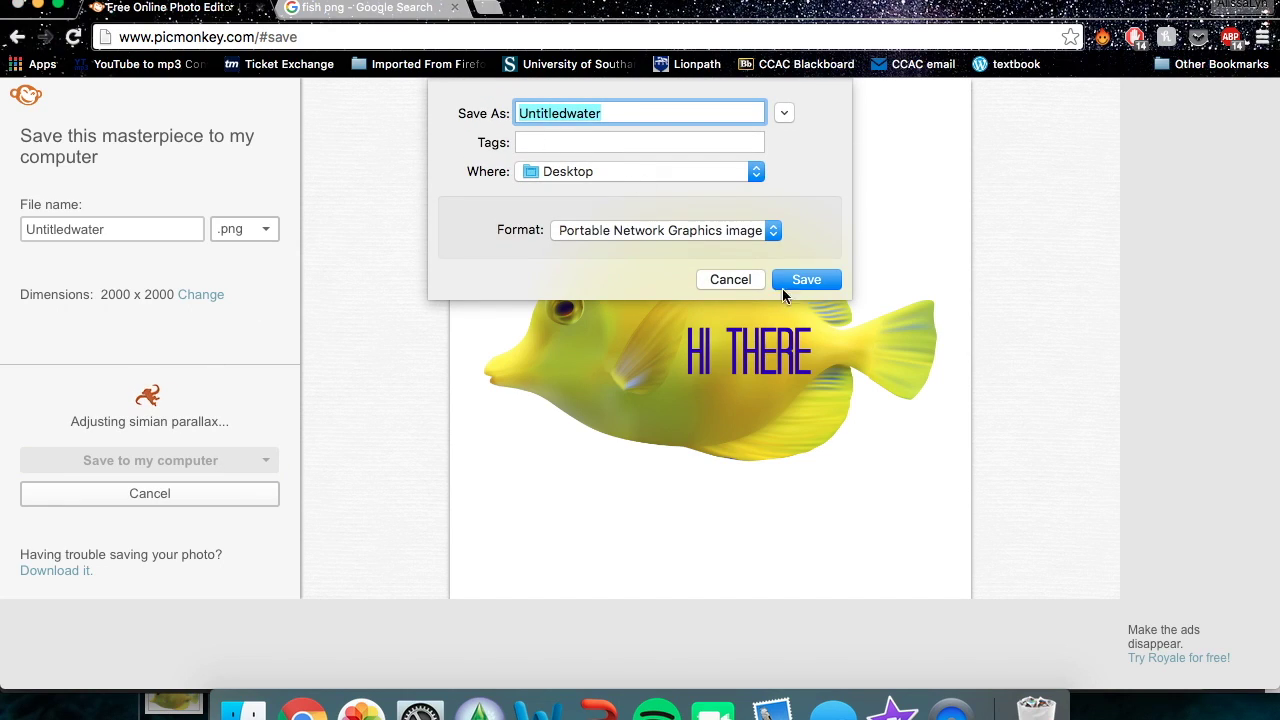
click(806, 279)
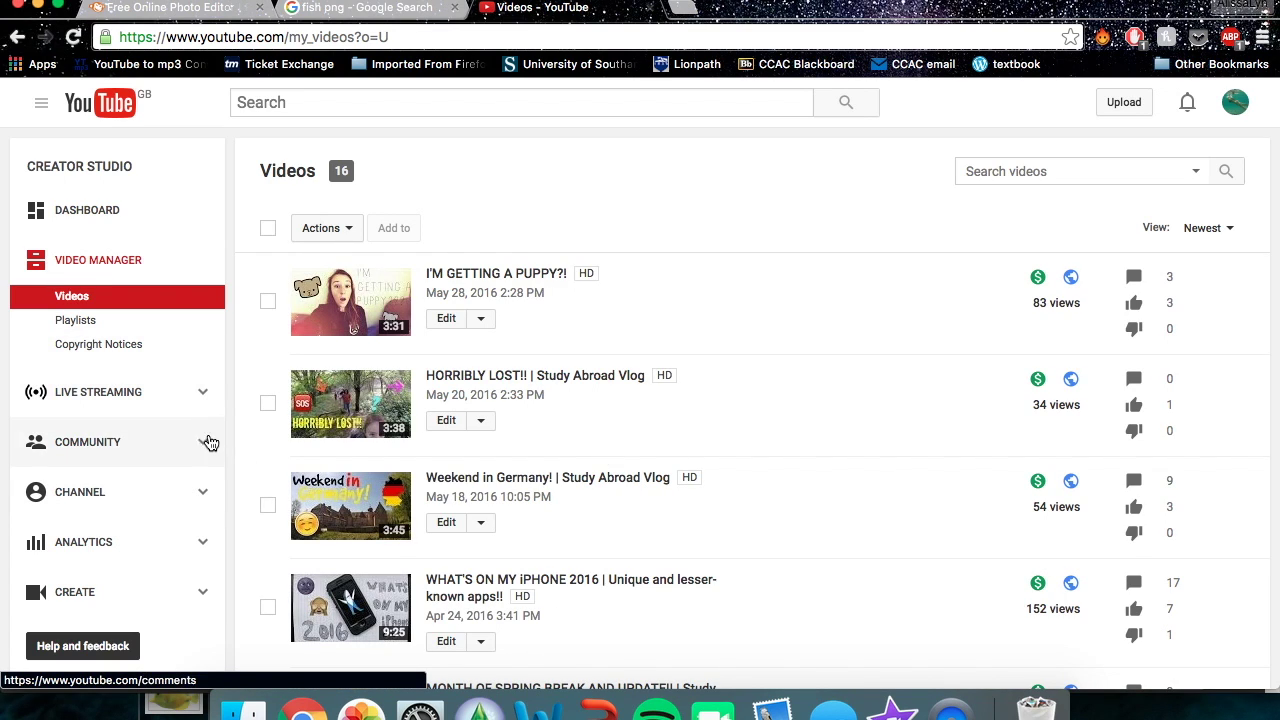
- In YouTube Creator Studio, open the channel's Branding page with the watermark settings
click(207, 498)
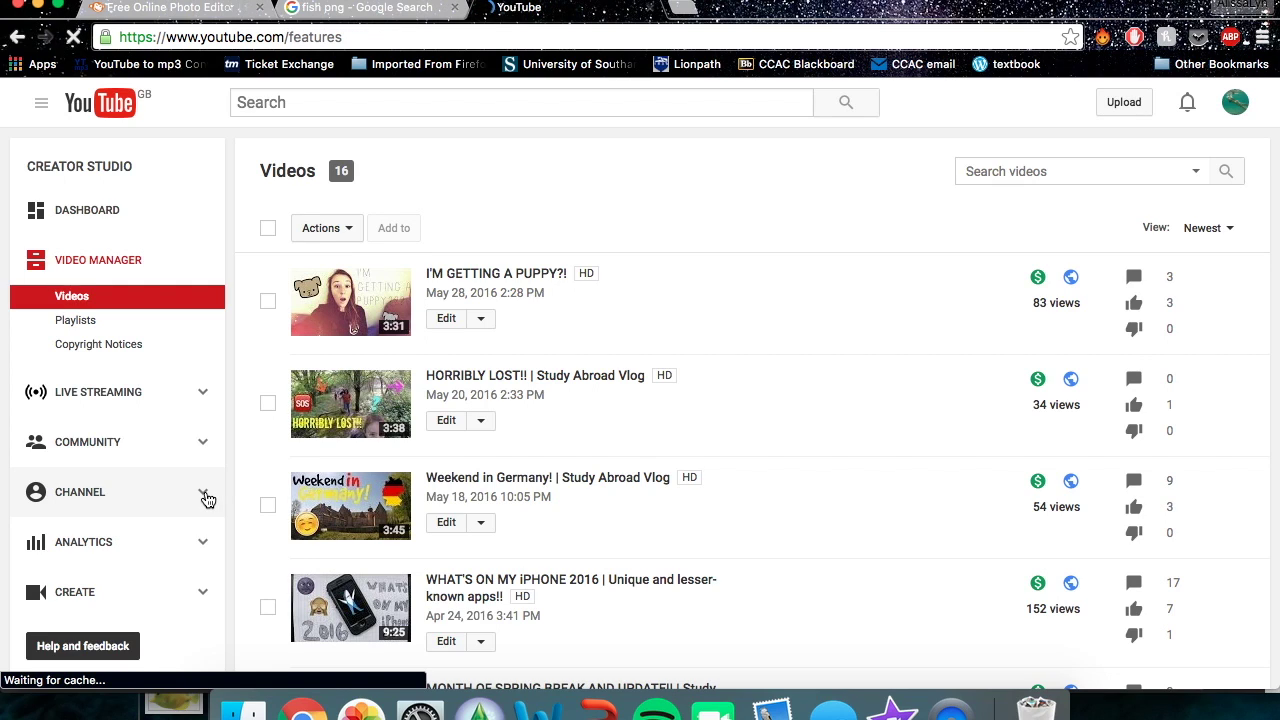
scroll(207, 499, down, 1)
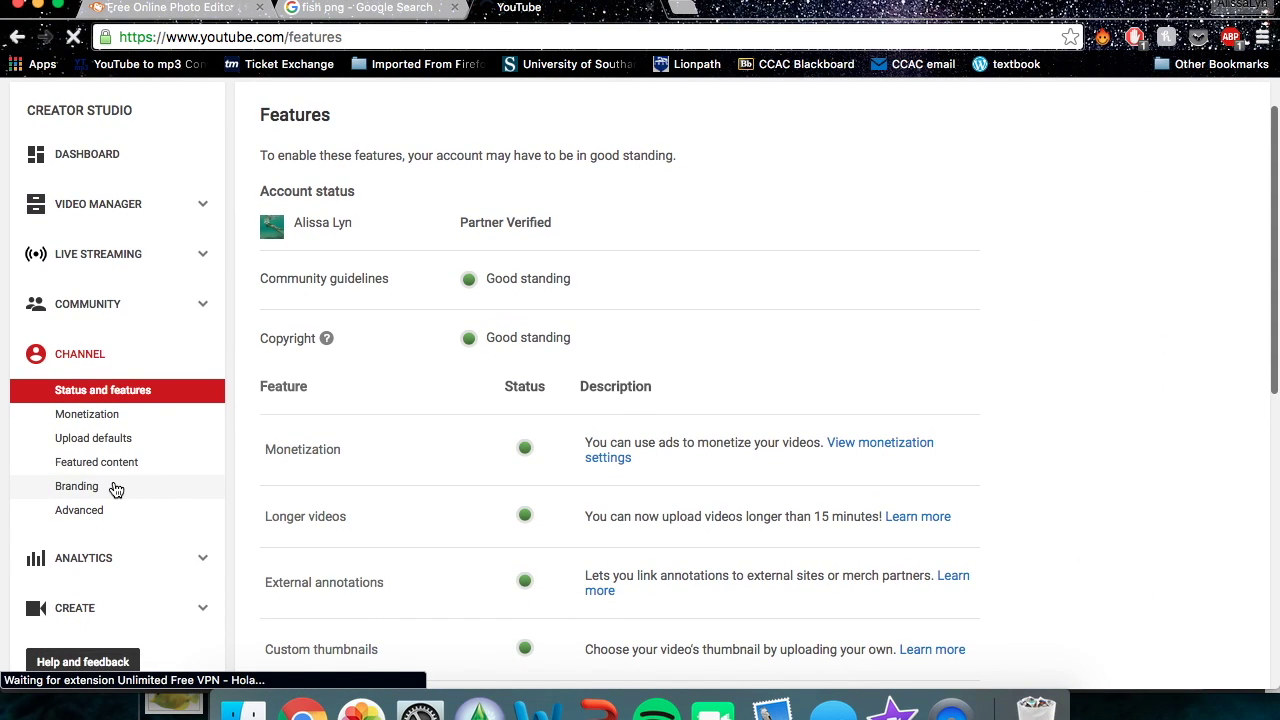
click(82, 487)
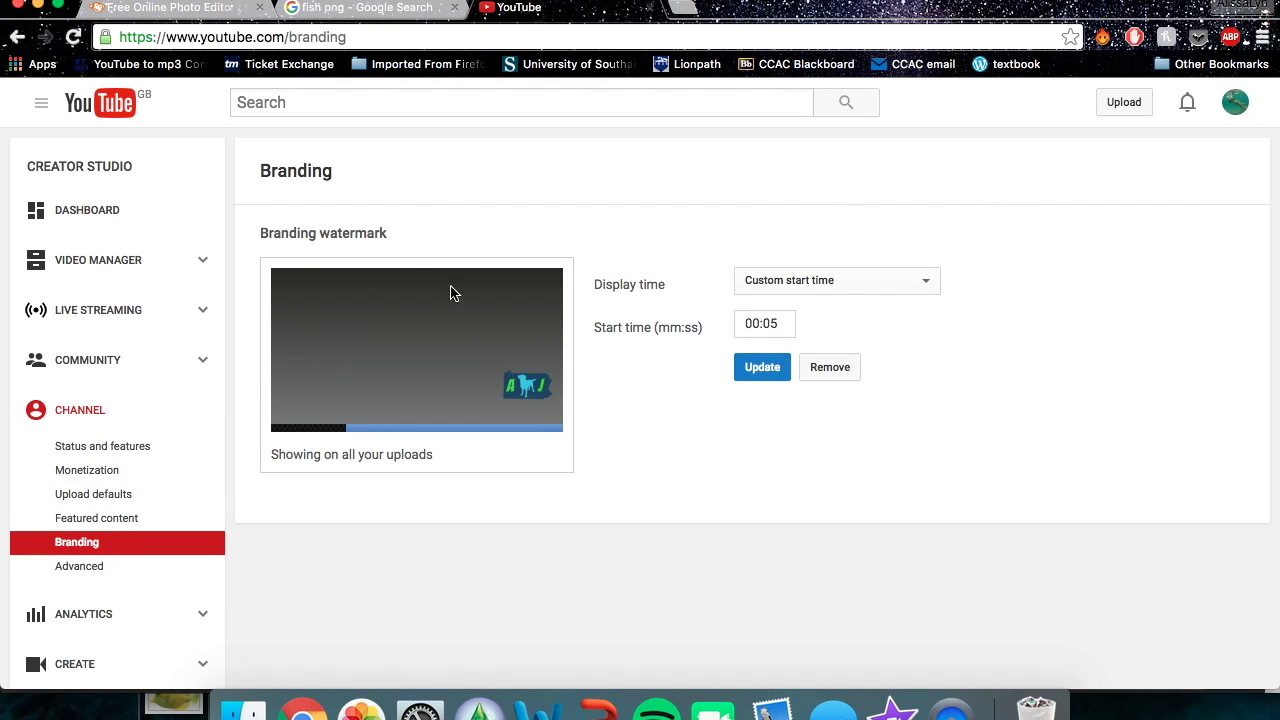
- Remove the existing branding watermark, and upload and save Untitled.png from the Desktop's Youtube folder as the new one
click(843, 378)
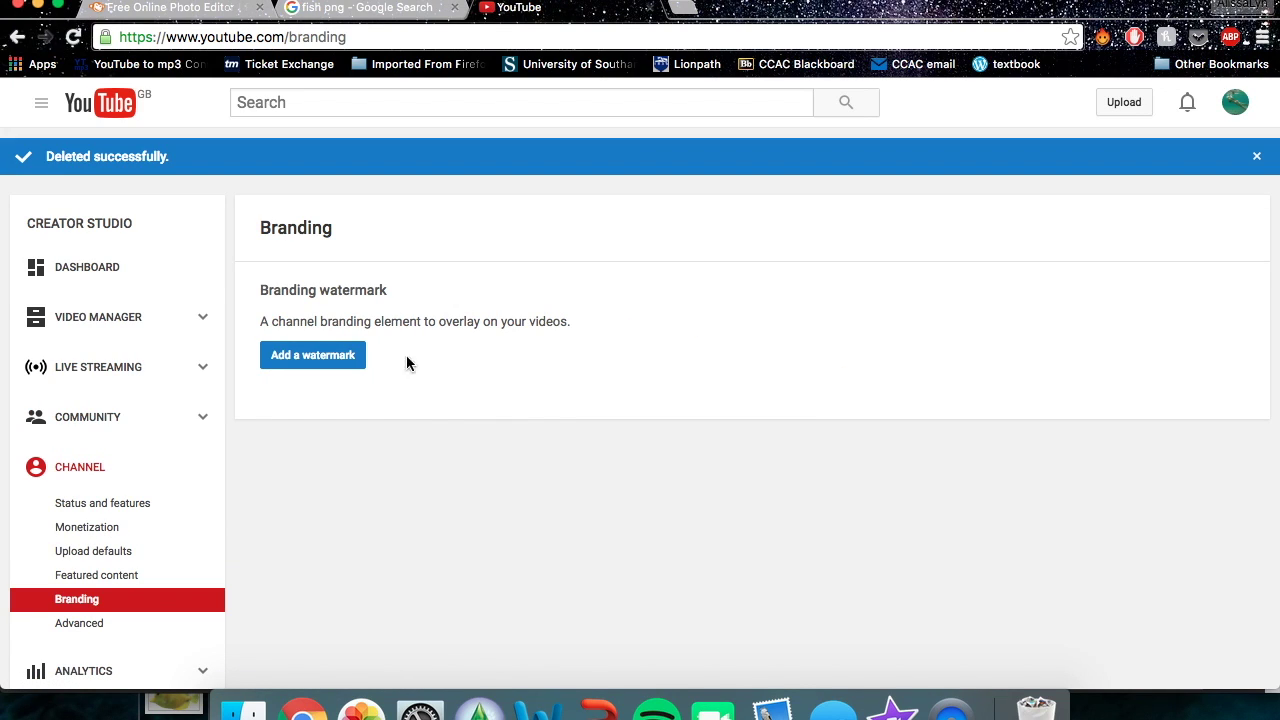
click(318, 352)
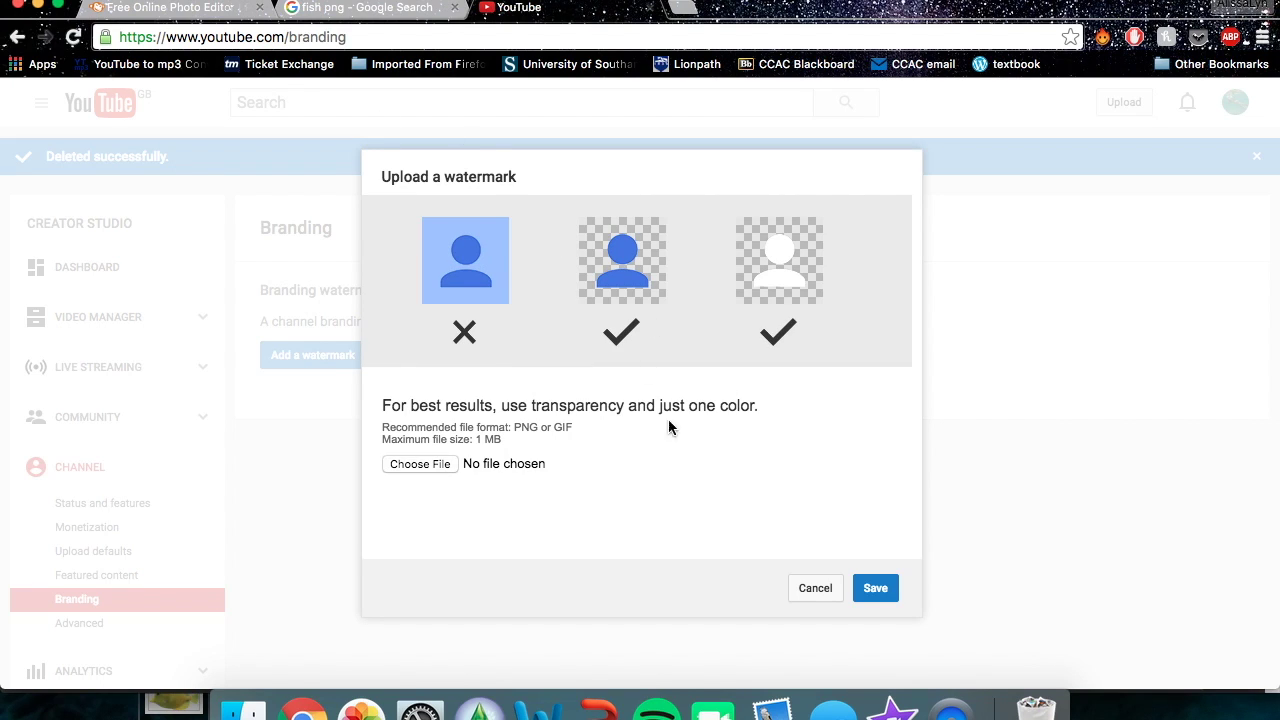
click(455, 465)
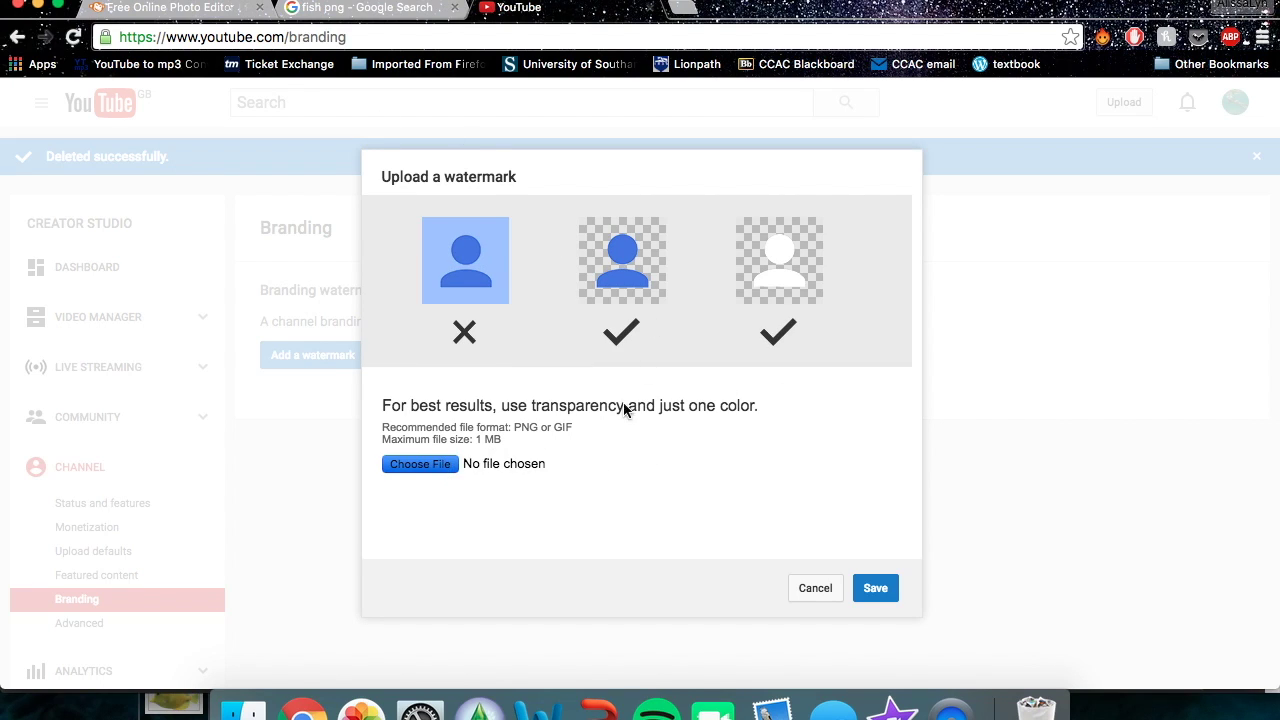
scroll(704, 273, down, 3)
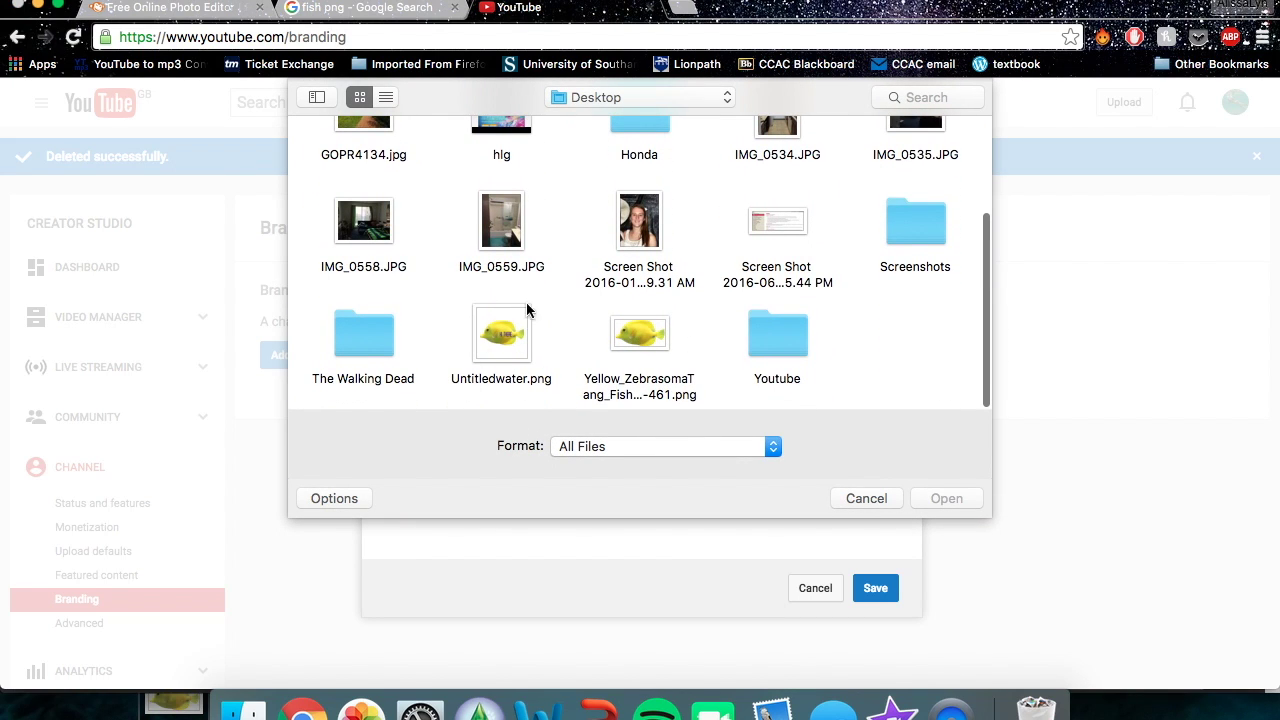
click(796, 345)
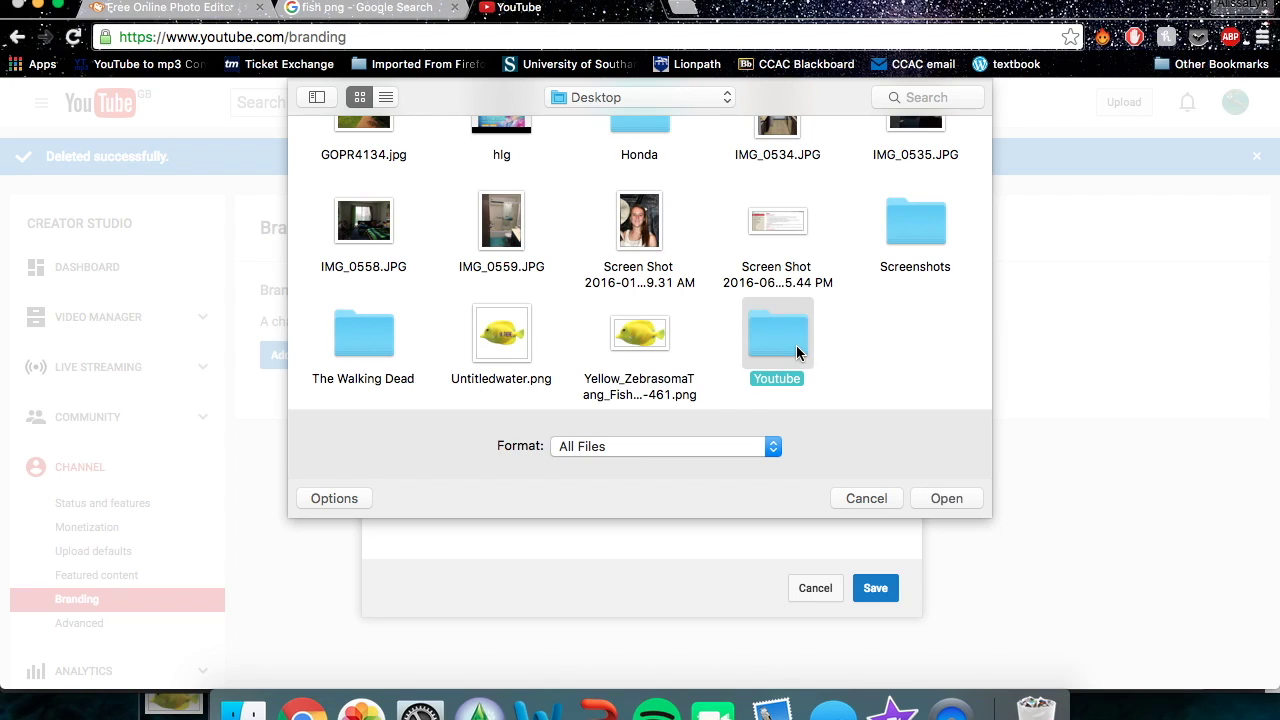
double_click(796, 345)
double_click(869, 455)
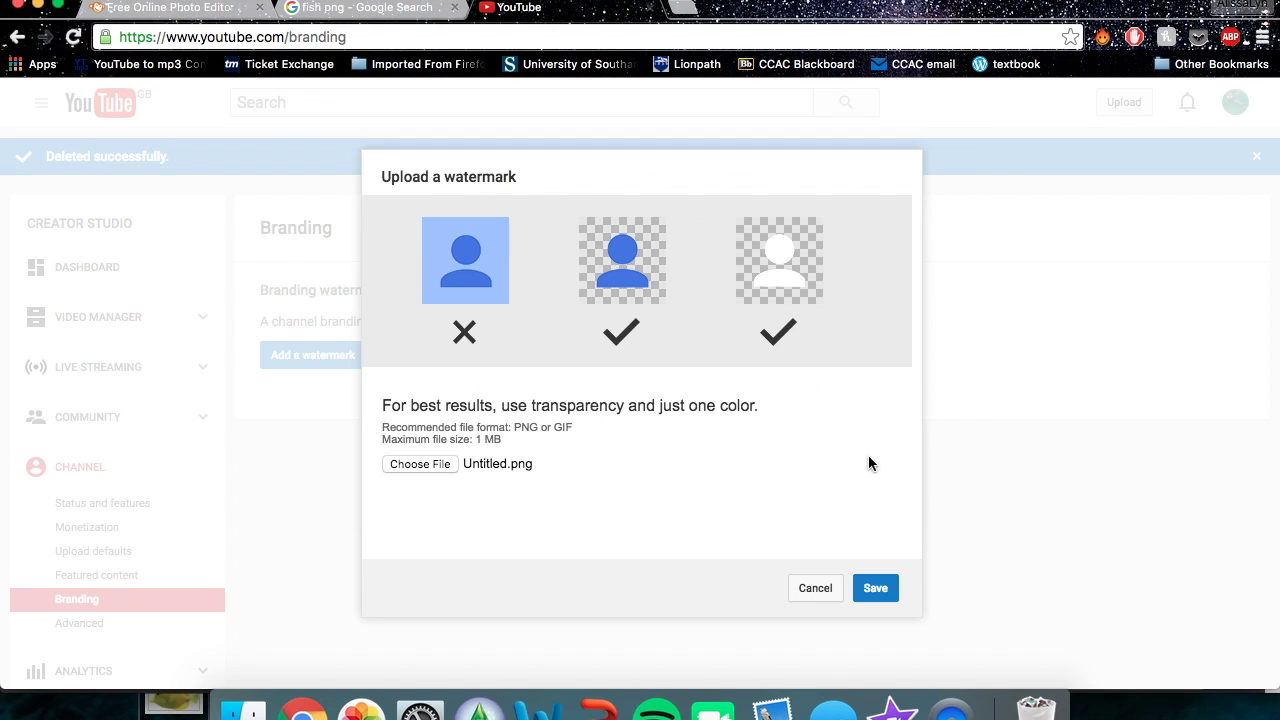
click(885, 596)
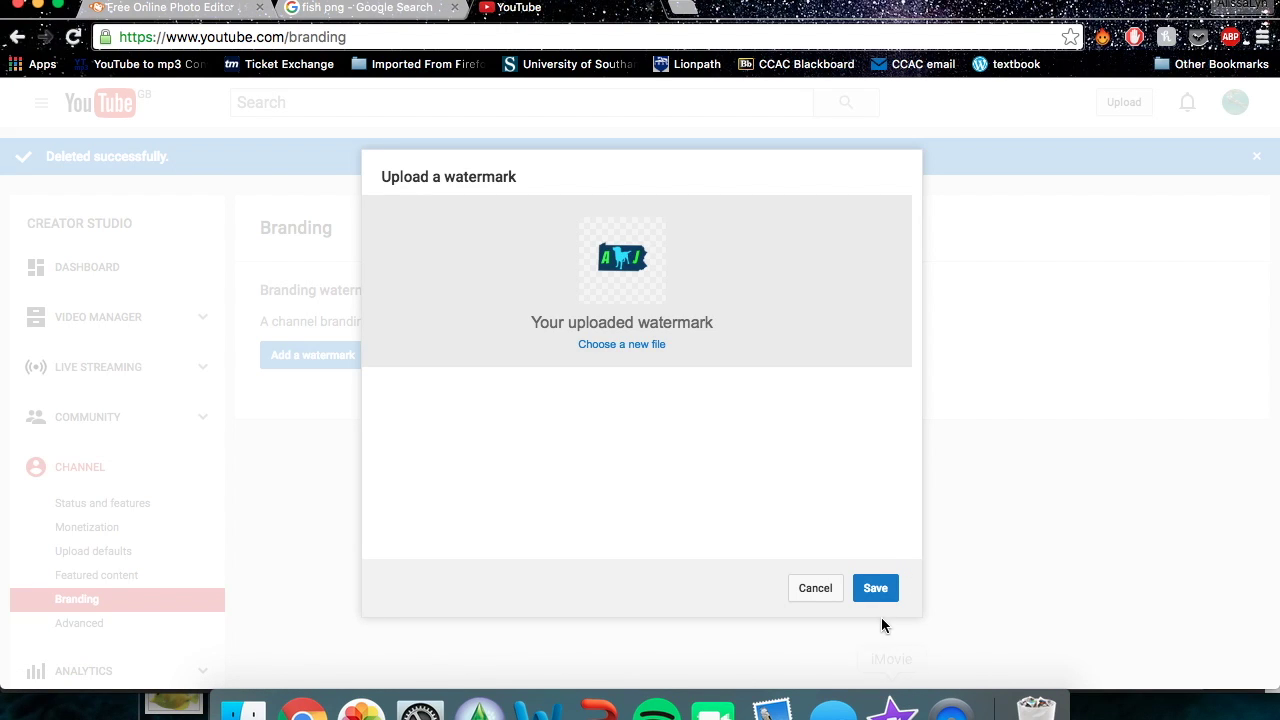
click(878, 589)
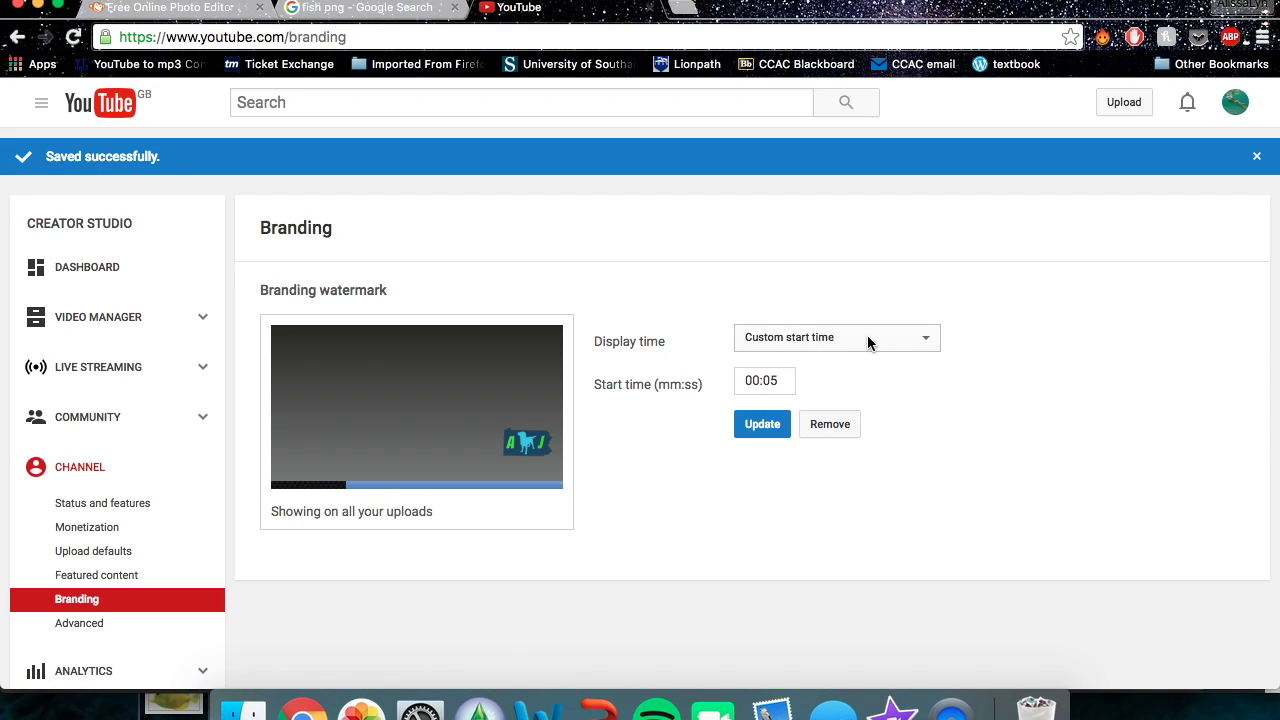
- Look through the watermark's display time options, keeping Custom start time selected
click(932, 340)
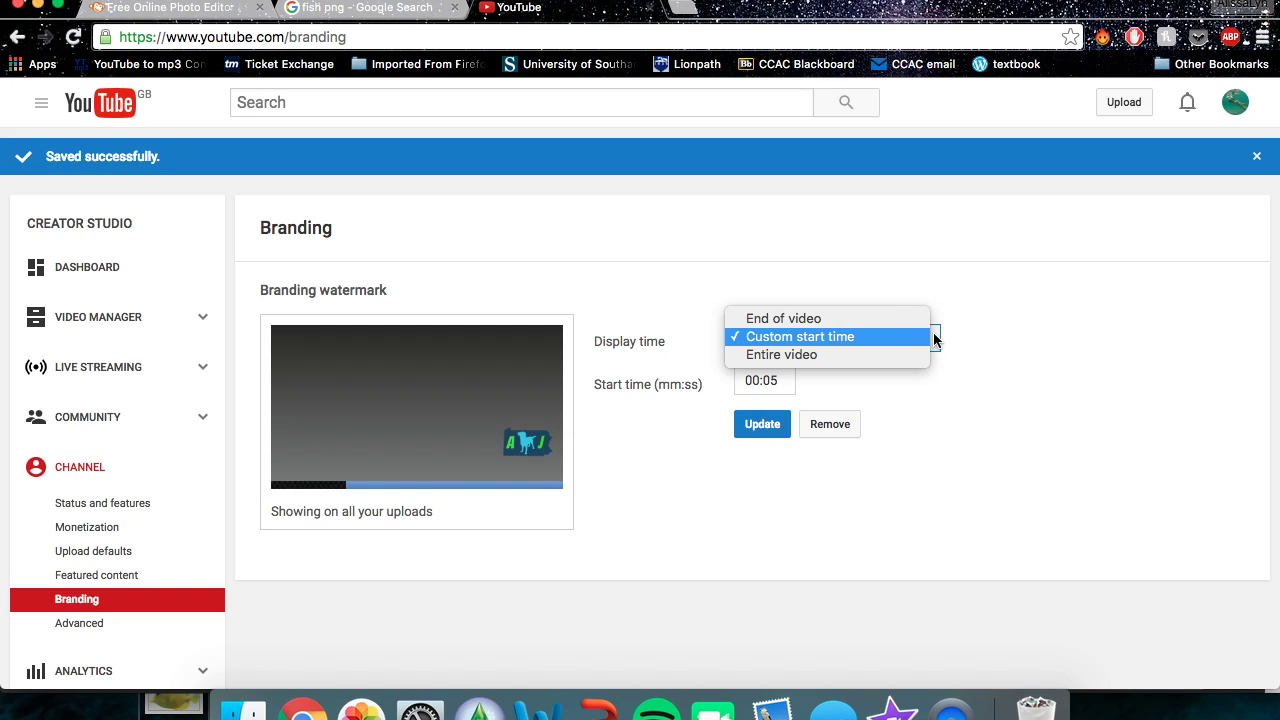
click(1033, 316)
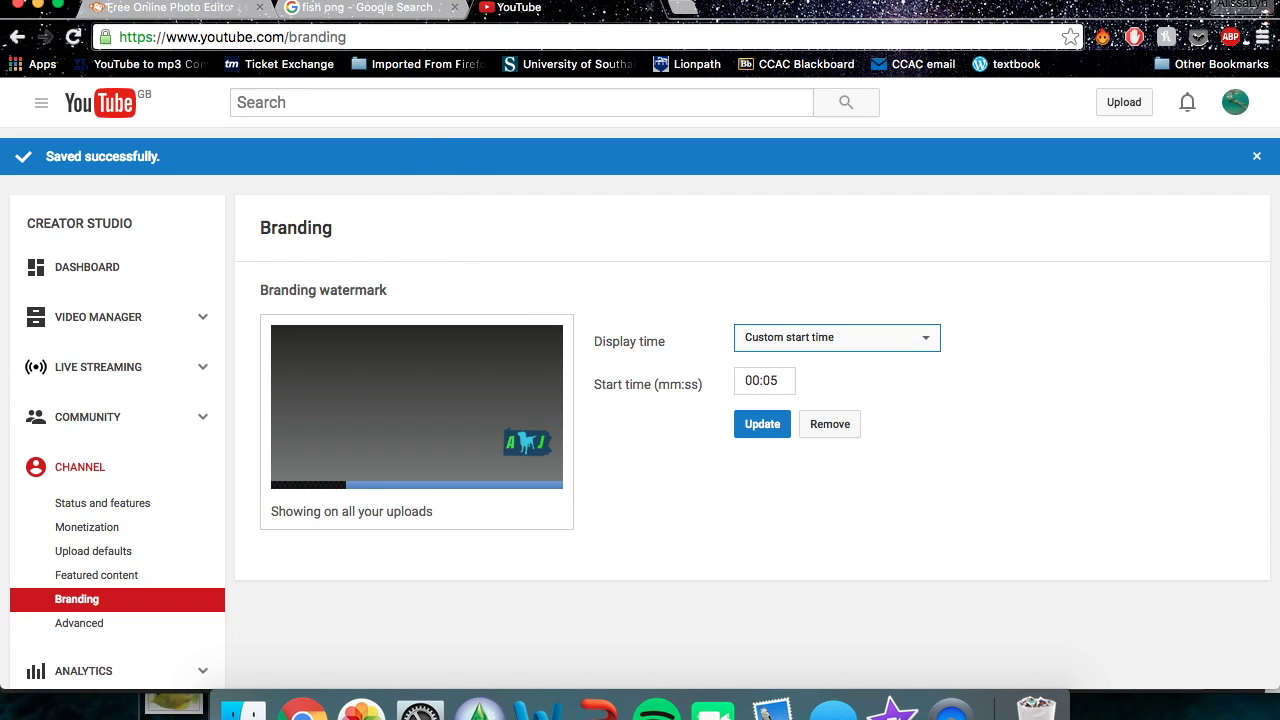
- Switch back to the PicMonkey editor and try the Fade setting on the fish overlay and the "HI THERE" text, leaving both at 0%
key(ctrl+shift+Tab)
key(ctrl+shift+Tab)
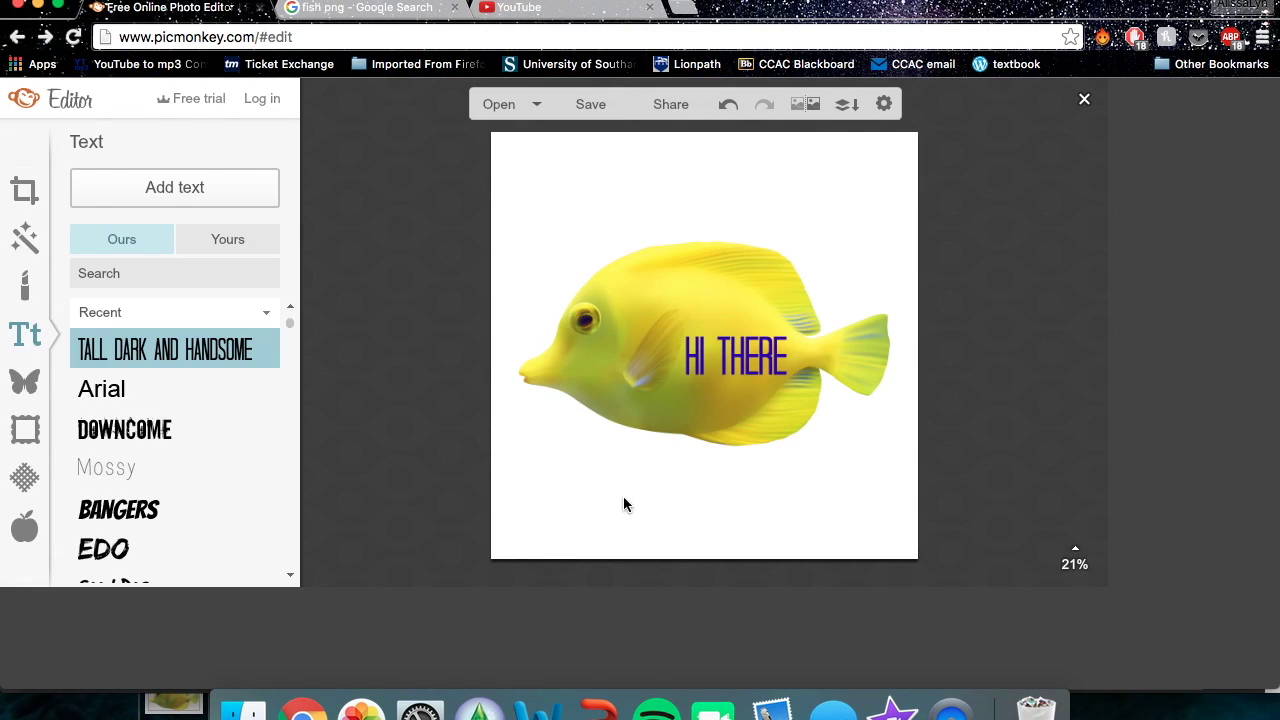
click(597, 308)
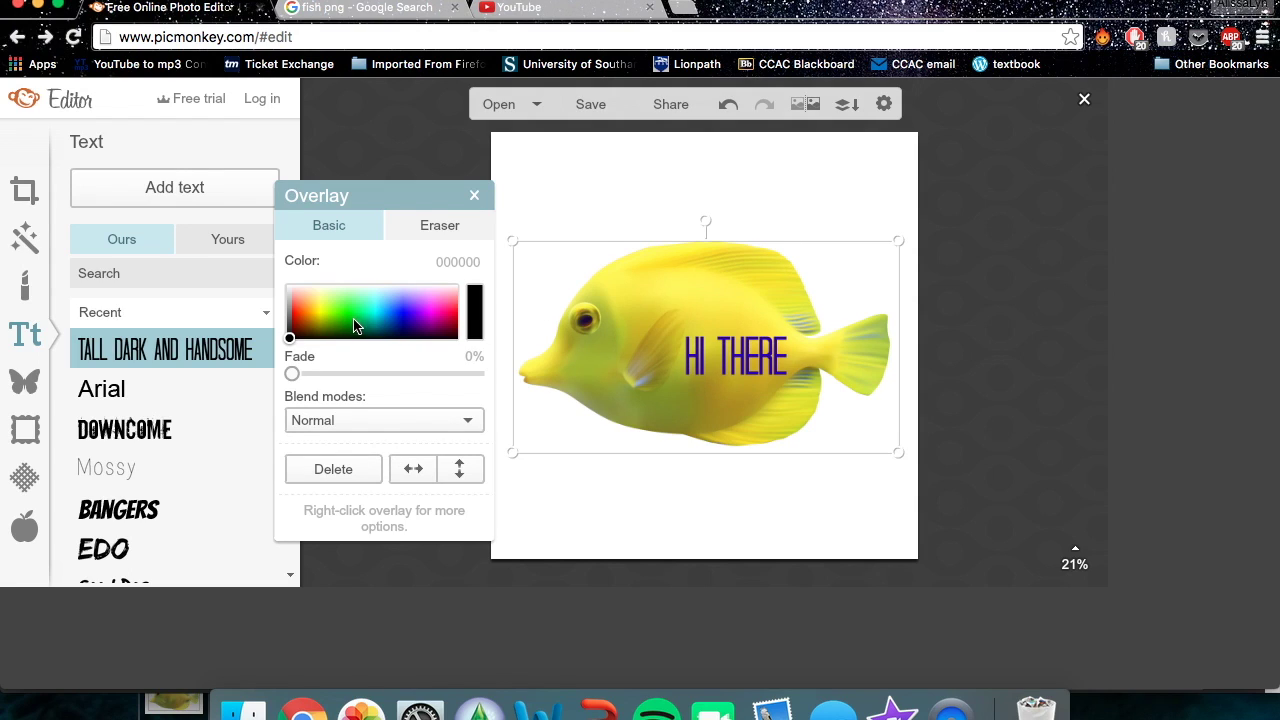
drag(292, 372, 260, 390)
click(767, 191)
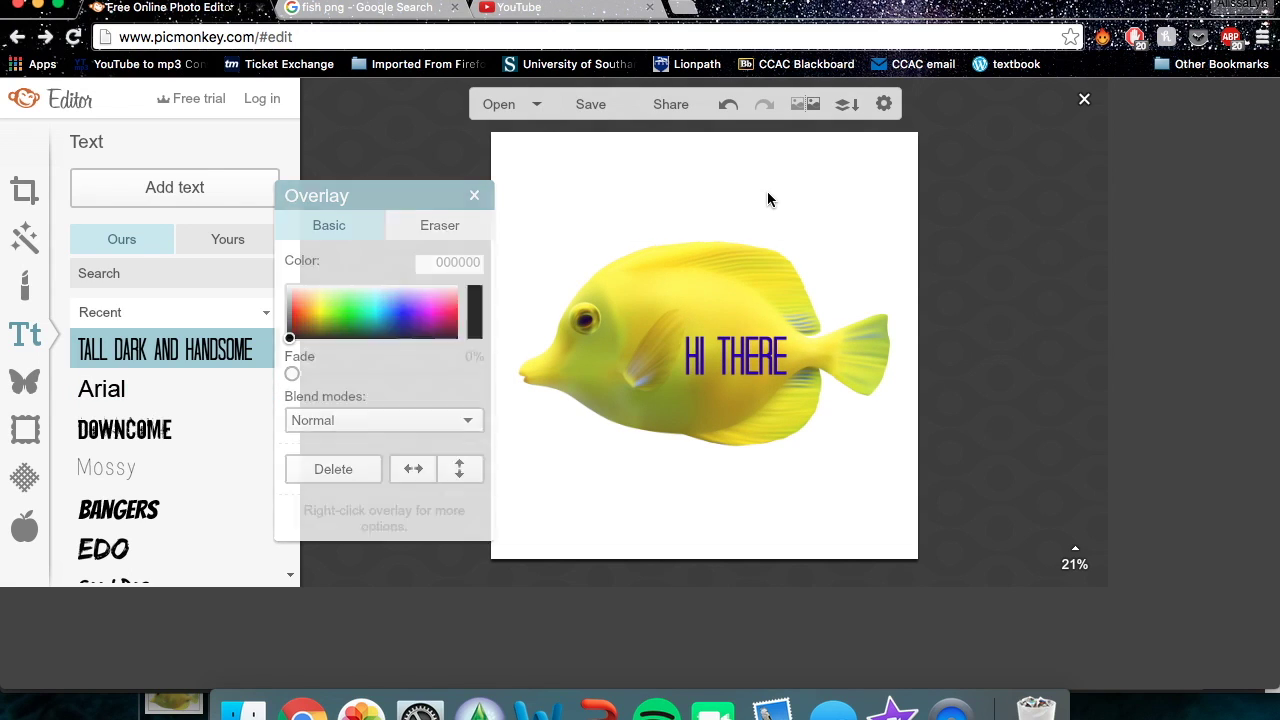
click(750, 370)
drag(297, 373, 214, 386)
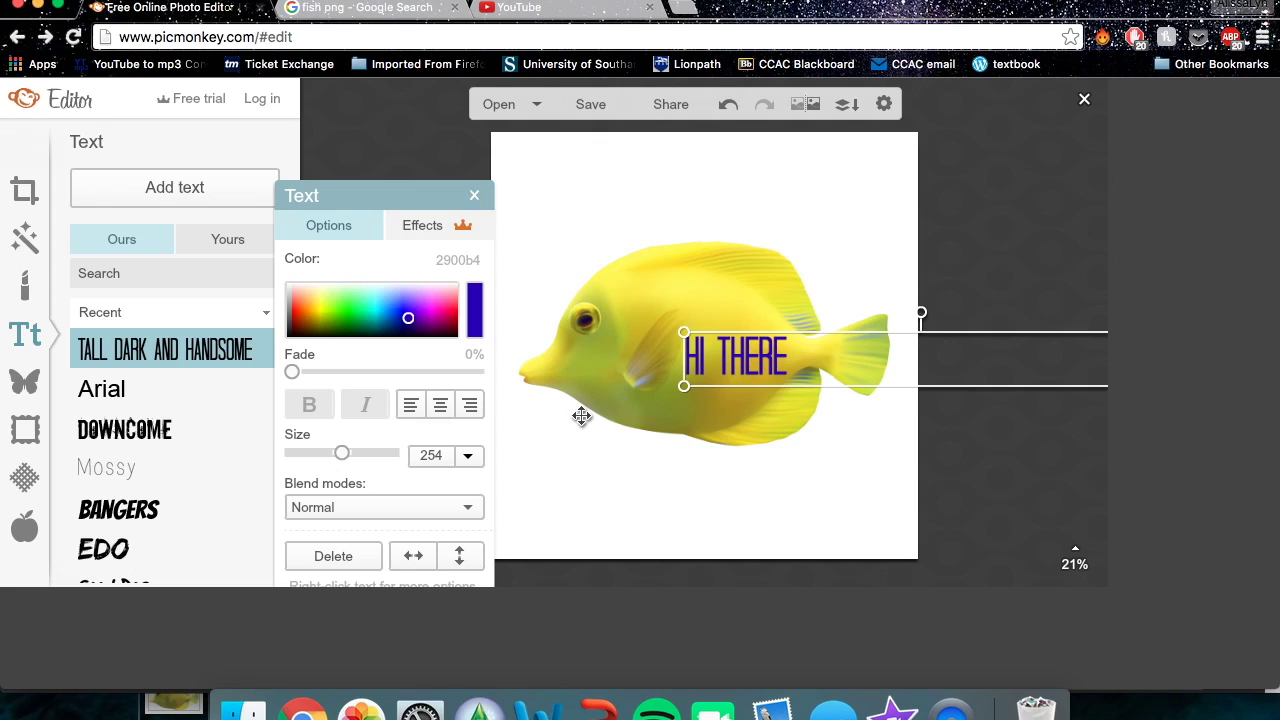